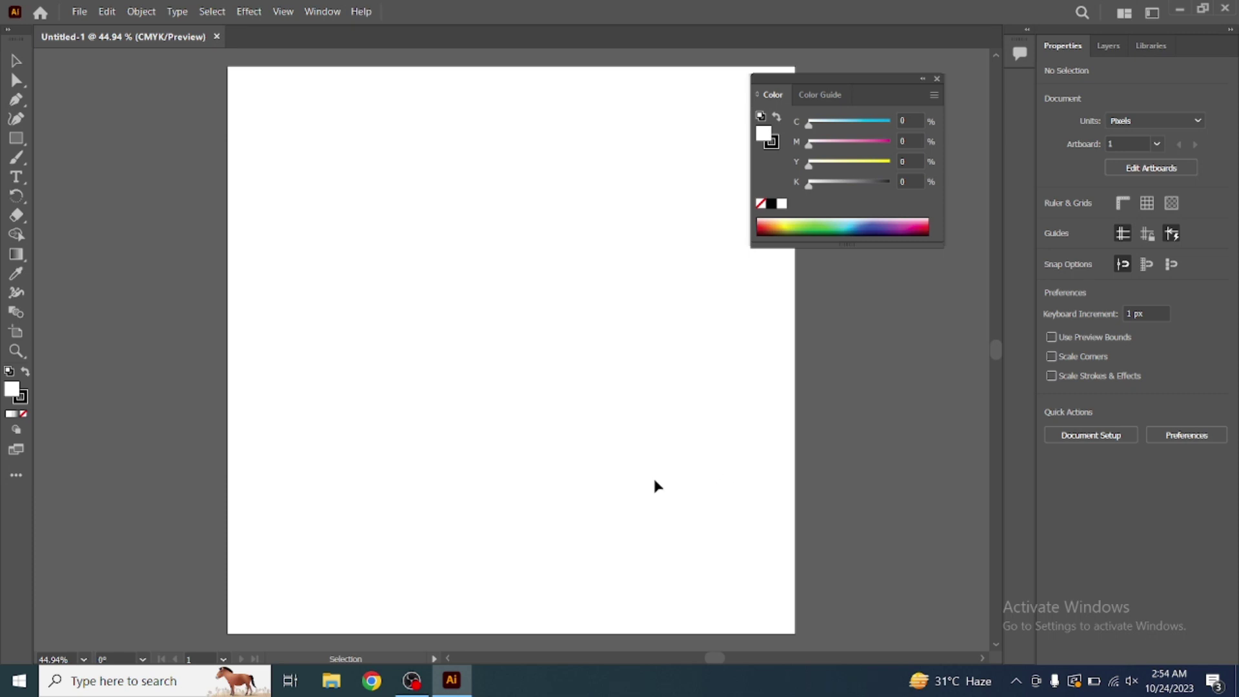
# Step: Zoom the view to 100% so the blank artboard fills the window
pyautogui.click(18, 352)
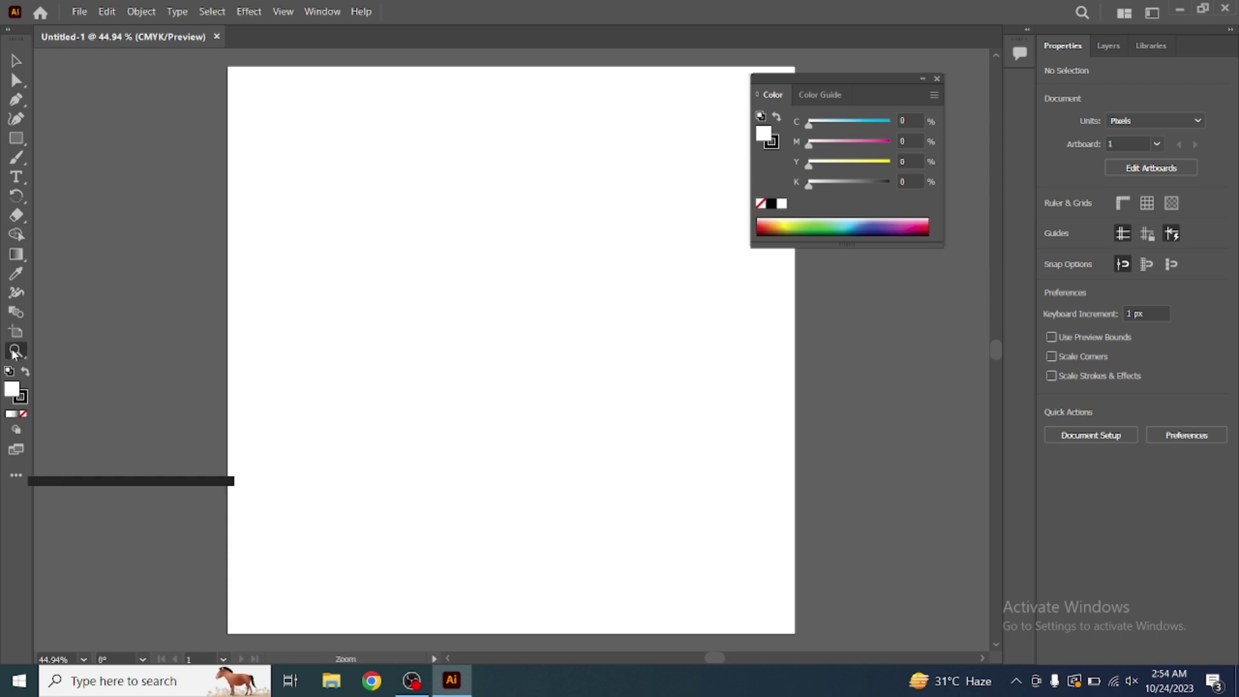
pyautogui.click(14, 352)
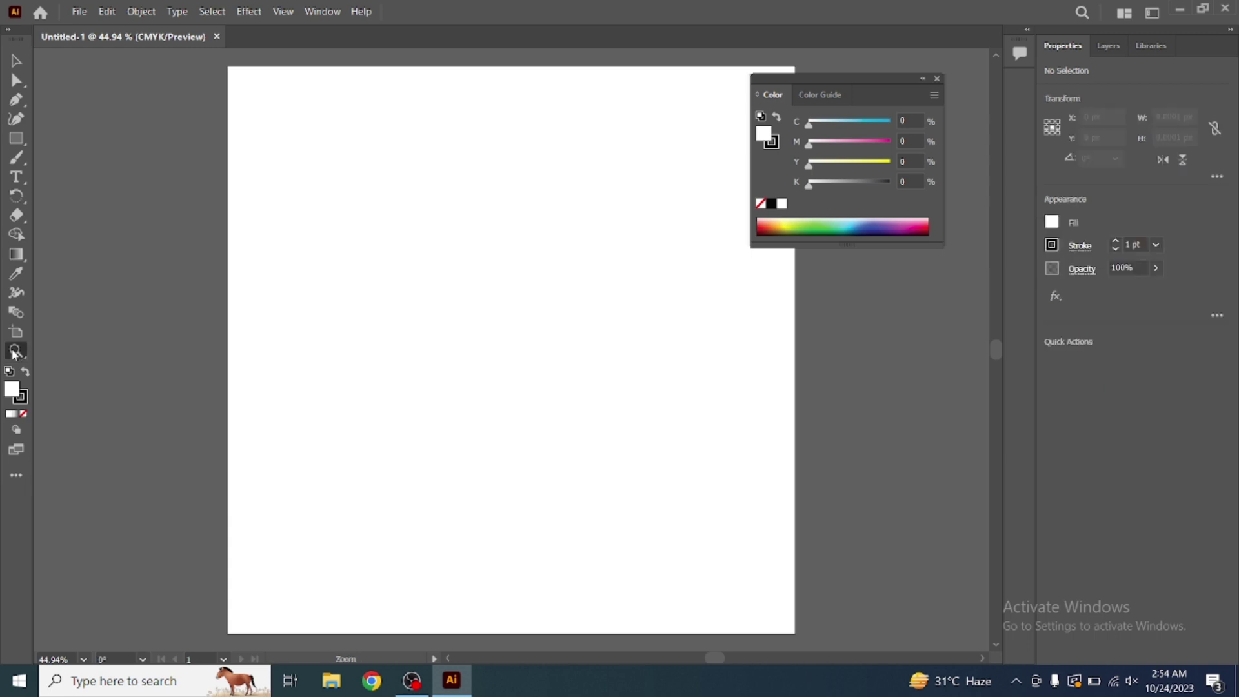
pyautogui.doubleClick(14, 352)
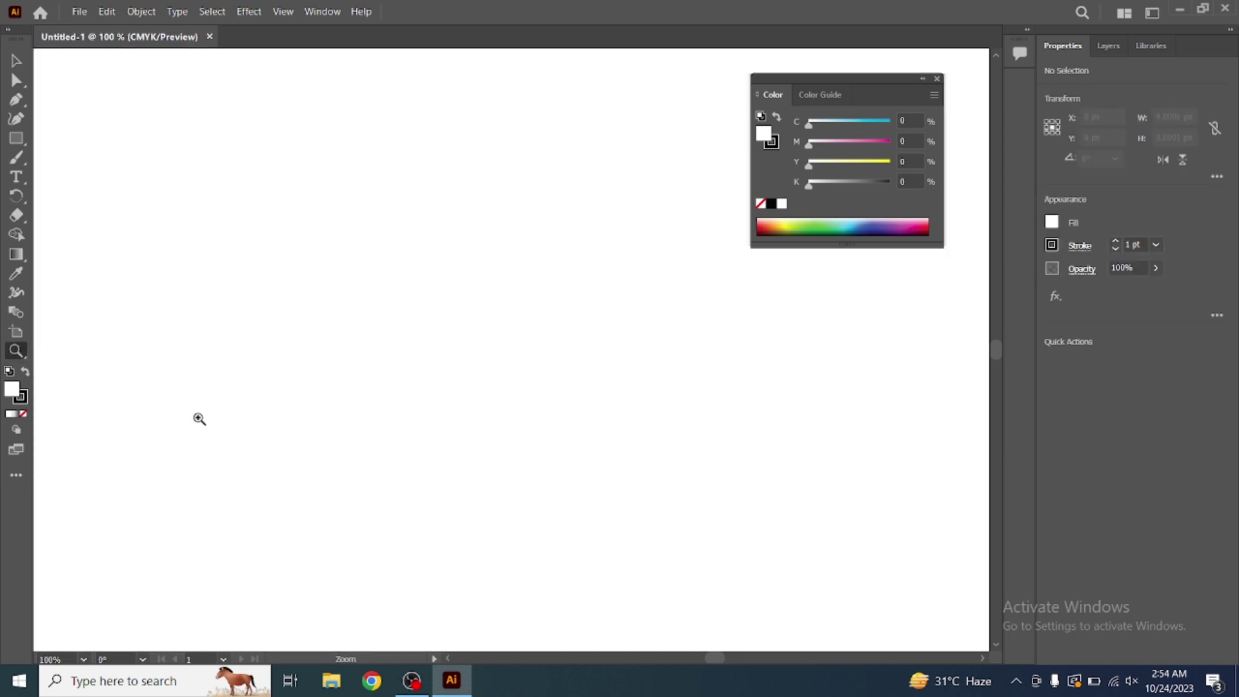
# Step: Close the floating Color panel and switch to the Ellipse Tool
pyautogui.click(938, 80)
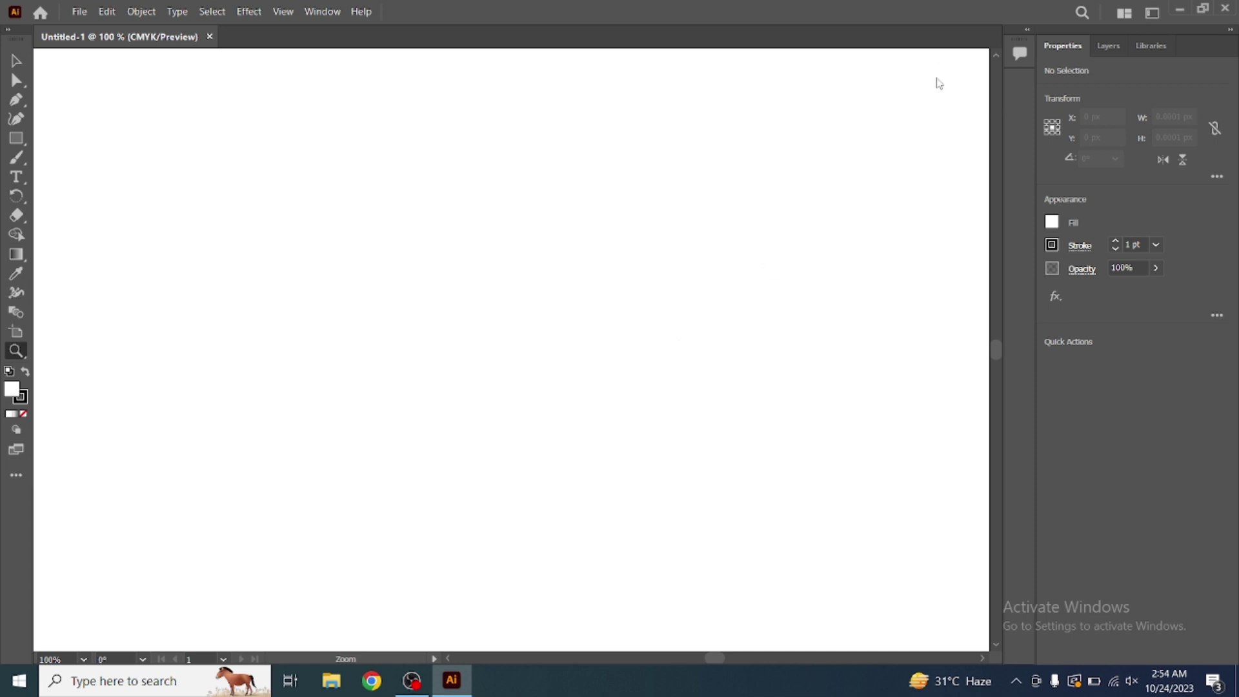
pyautogui.rightClick(17, 139)
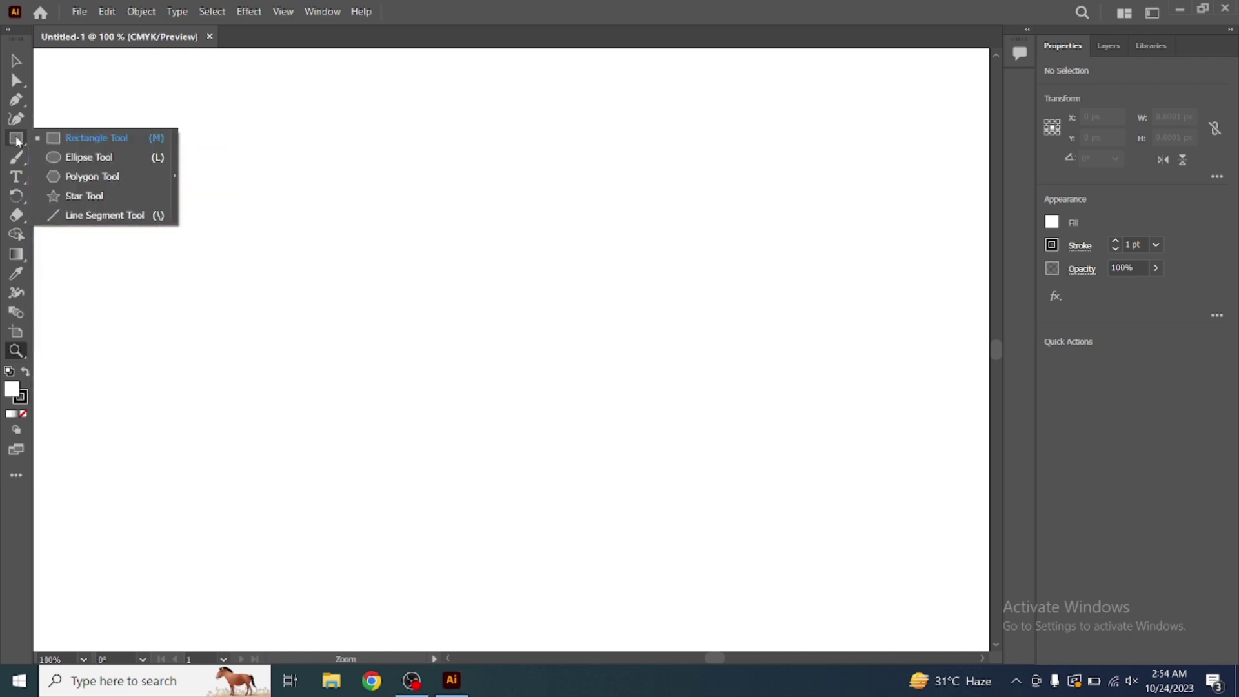
pyautogui.click(63, 157)
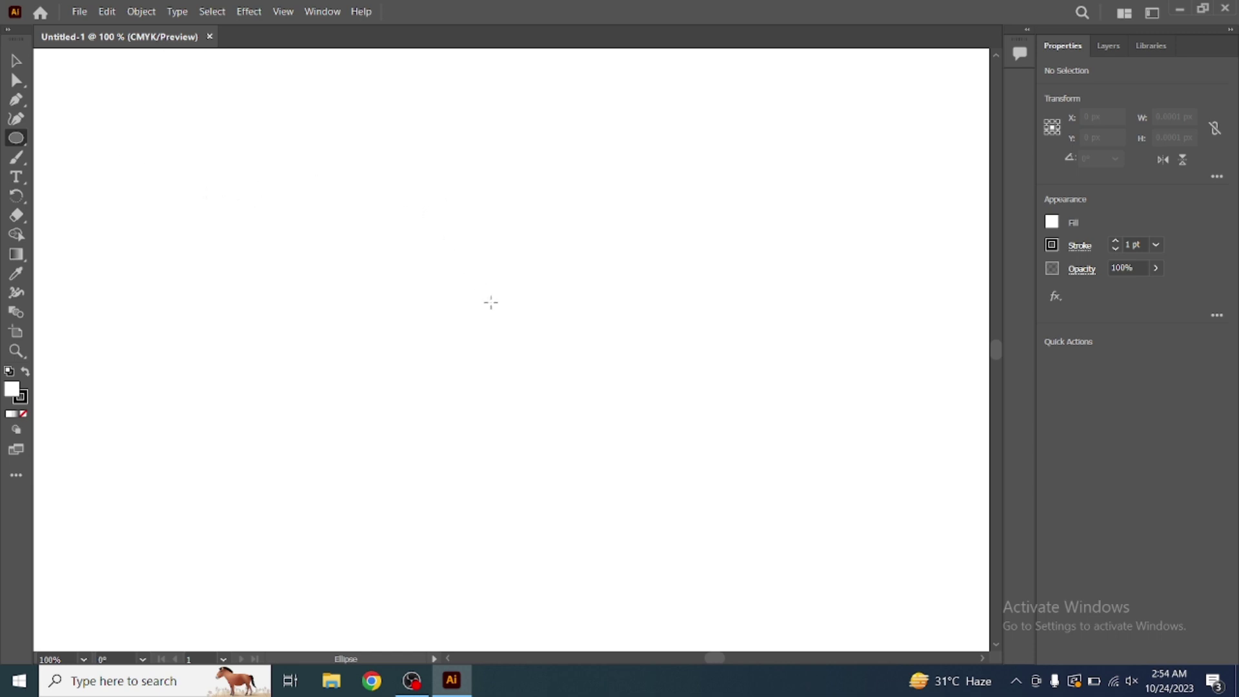
# Step: Draw an upright ellipse about 212 × 267 pt and fill it black (#000000)
pyautogui.moveTo(419, 193)
pyautogui.mouseDown()
pyautogui.moveTo(661, 458)
pyautogui.moveTo(681, 500)
pyautogui.mouseUp()
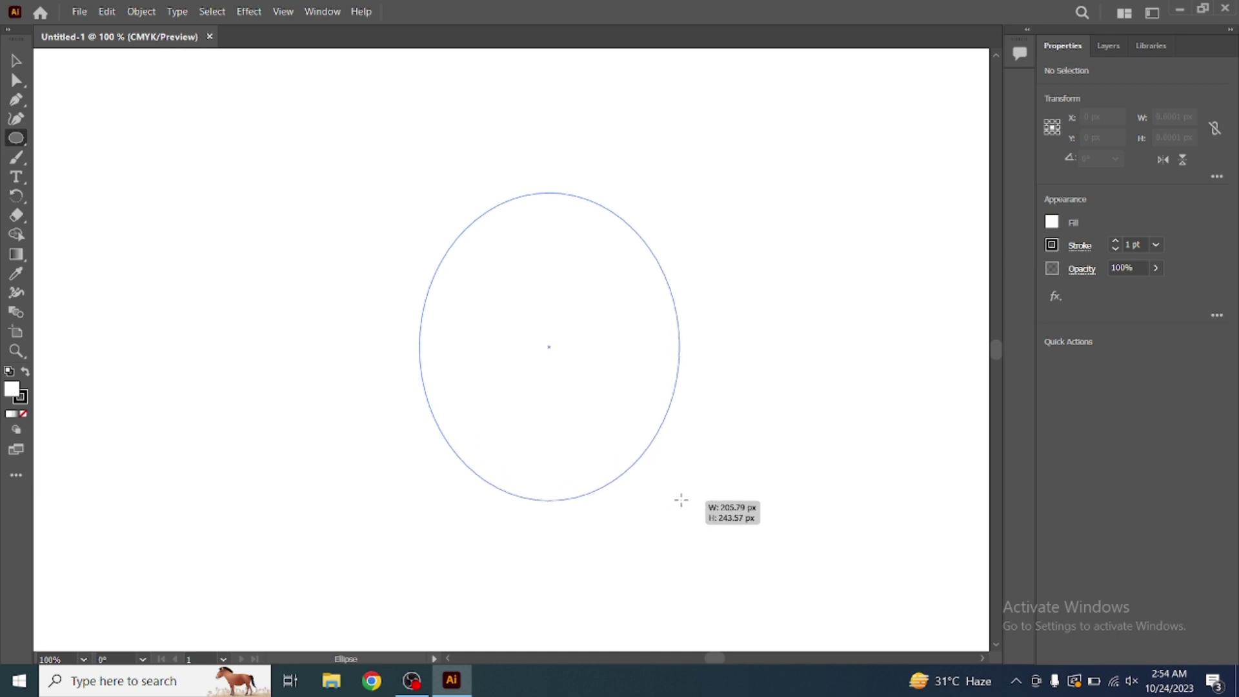
pyautogui.moveTo(681, 500); pyautogui.dragTo(687, 530)
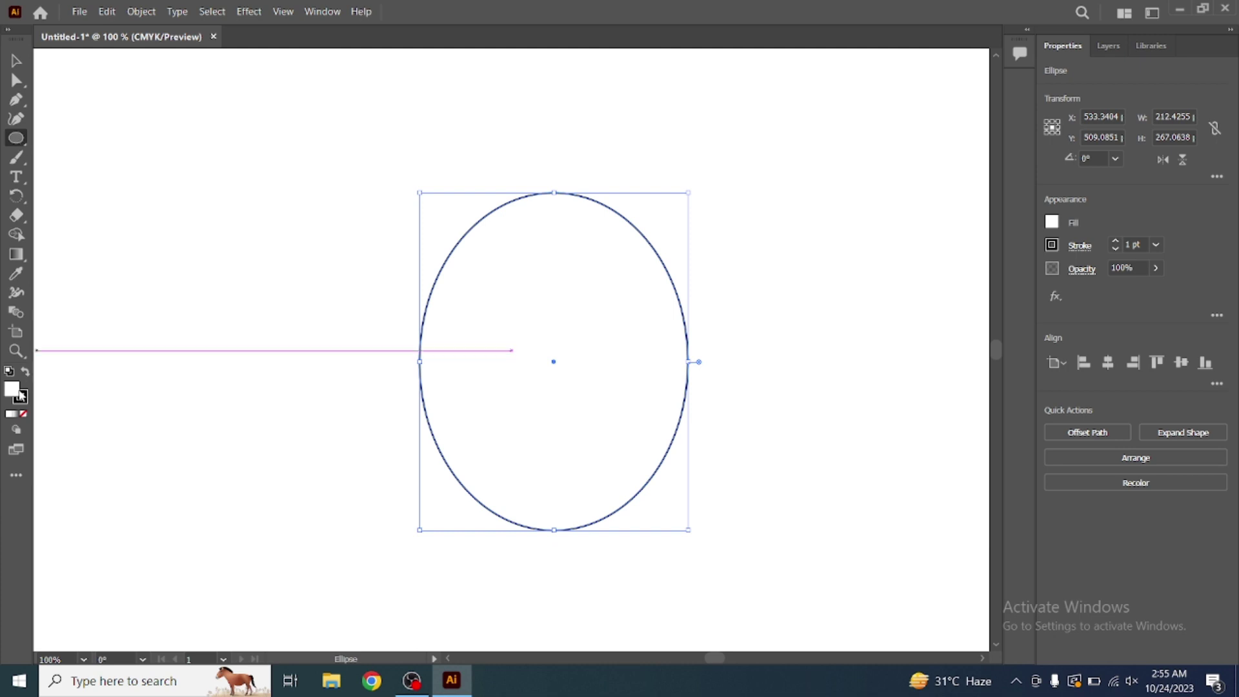
pyautogui.doubleClick(12, 390)
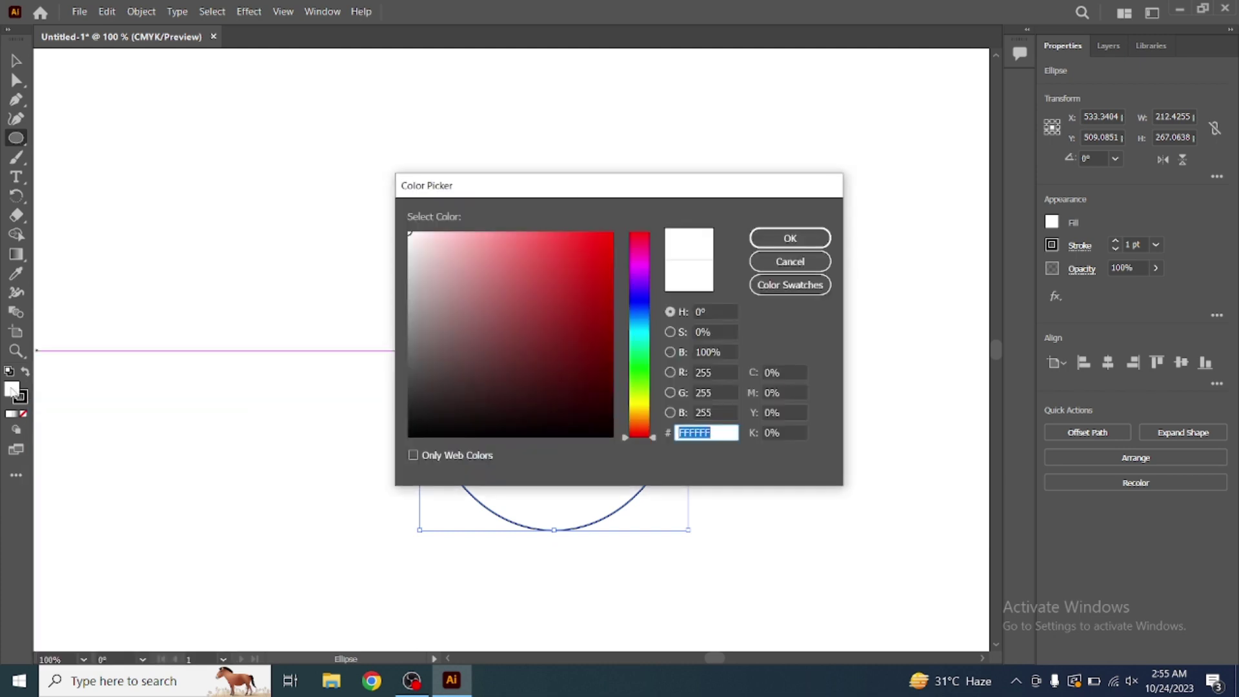
pyautogui.click(411, 435)
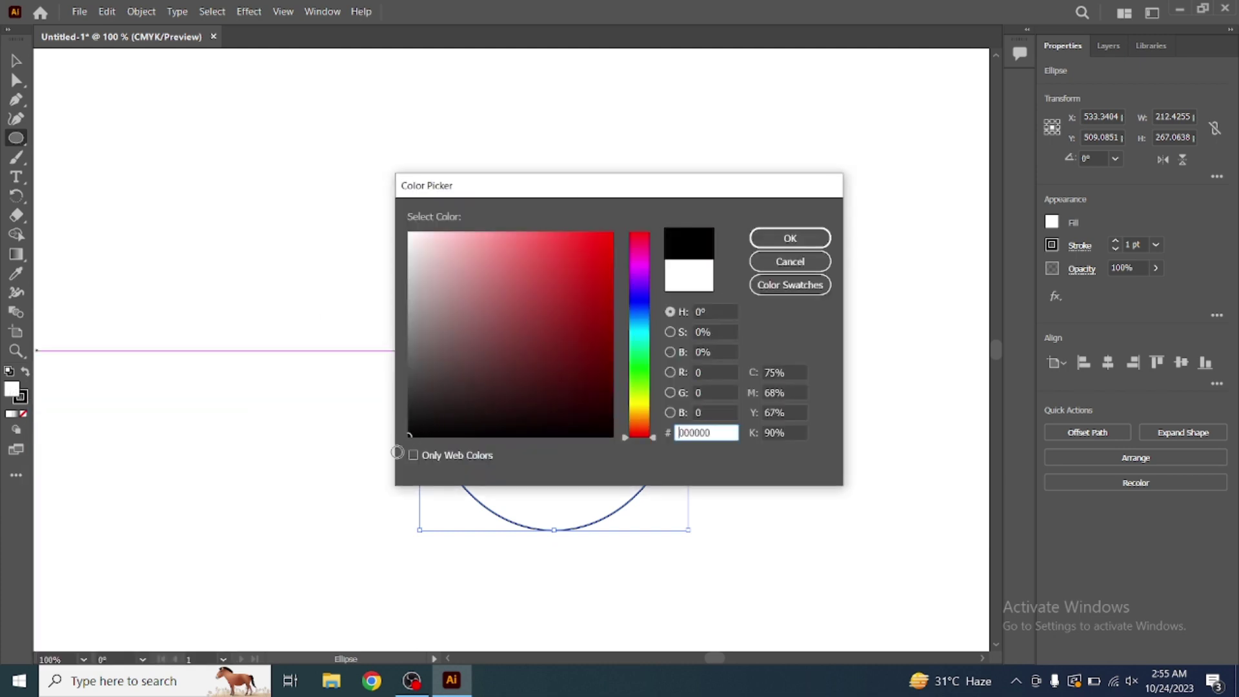
pyautogui.click(790, 238)
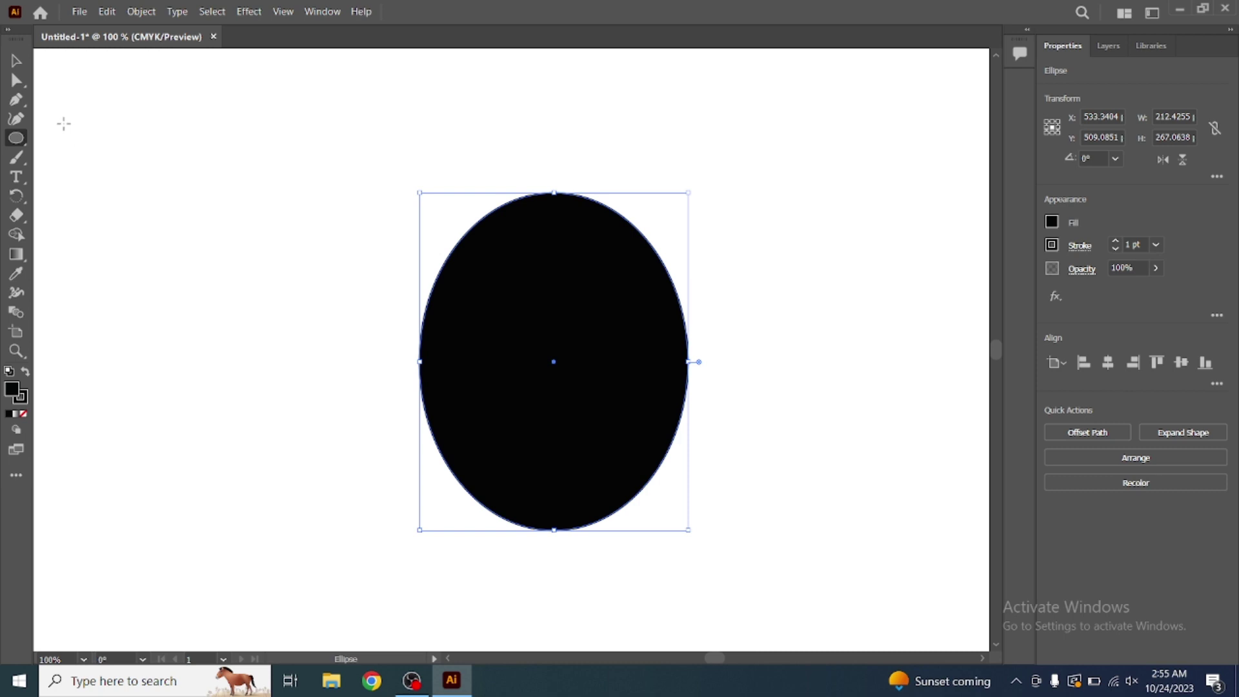
# Step: Draw a black rectangle about 348 × 213 px over the ellipse's top half, then deselect
pyautogui.rightClick(16, 138)
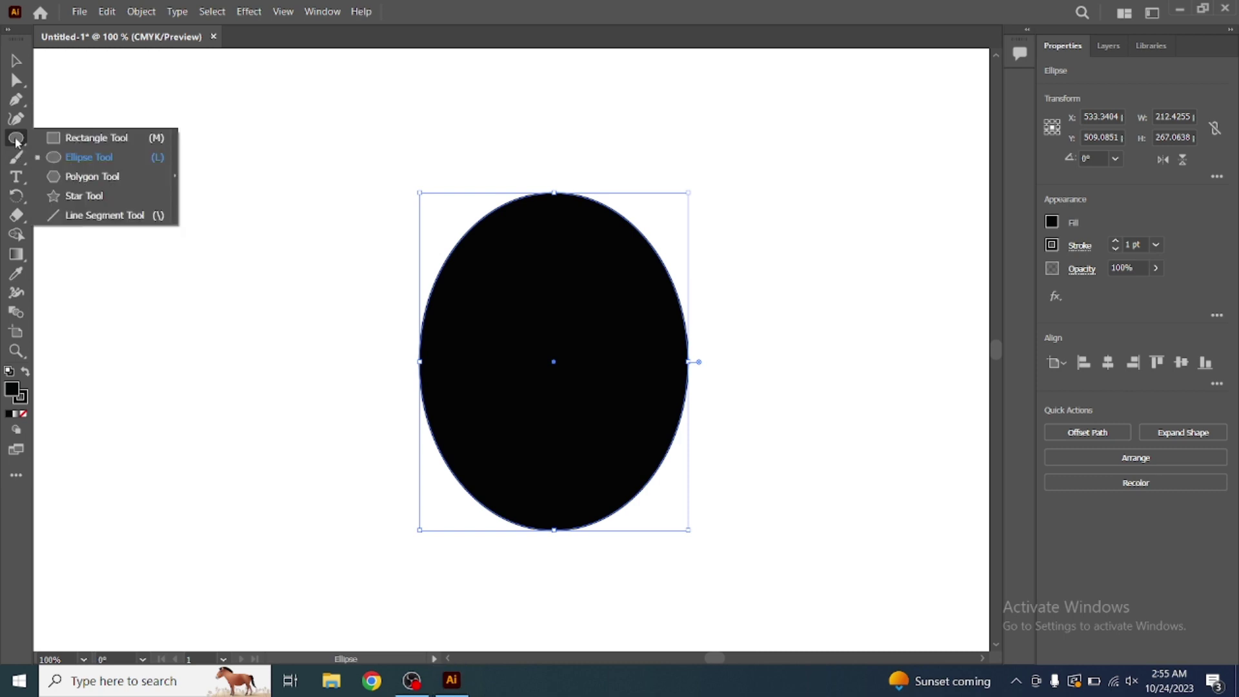
pyautogui.click(90, 139)
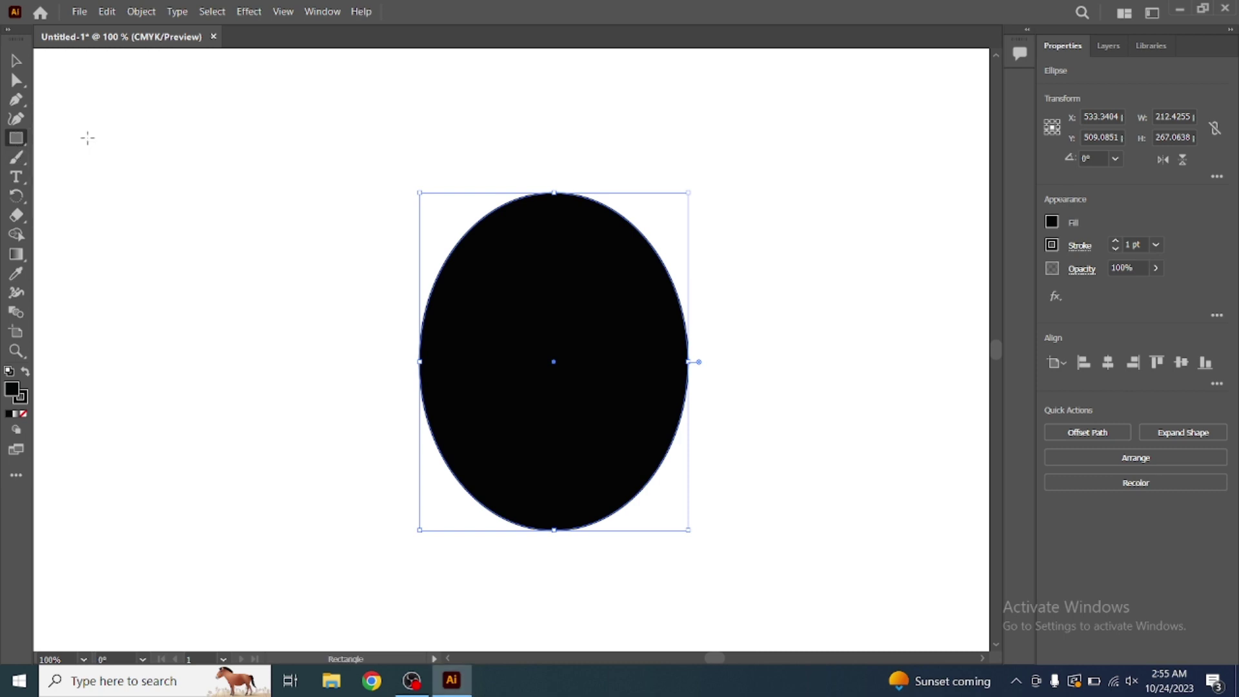
pyautogui.moveTo(343, 92); pyautogui.dragTo(725, 366)
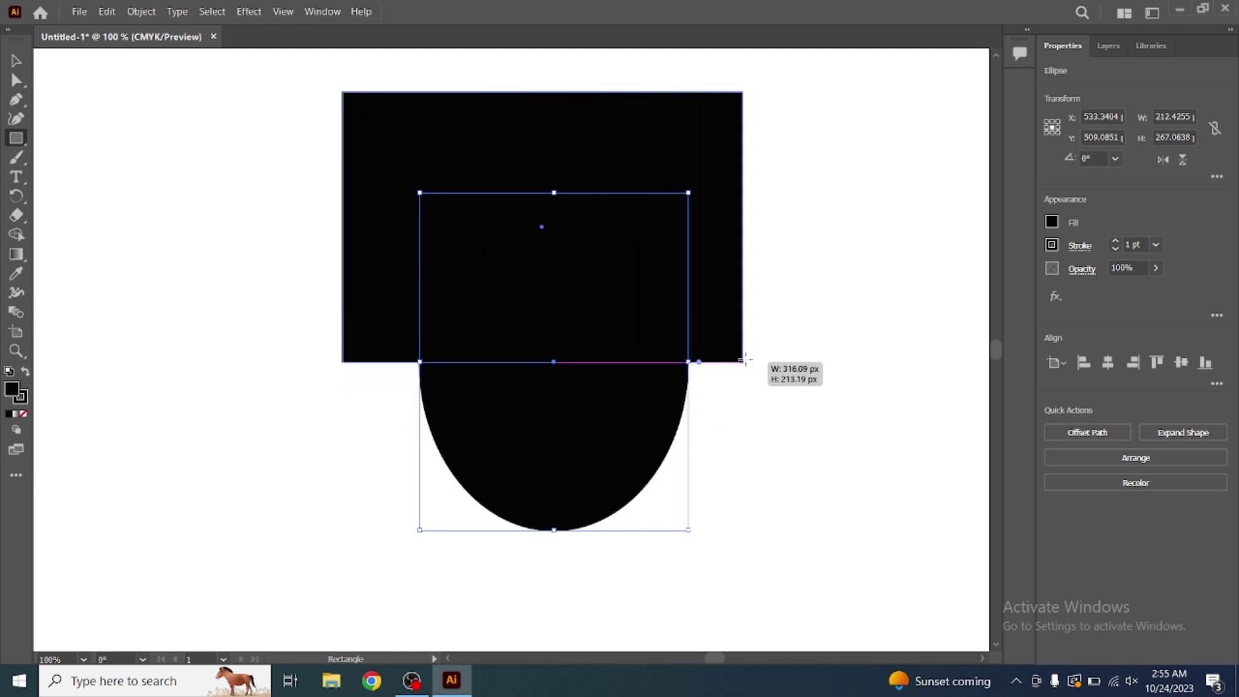
pyautogui.moveTo(725, 366); pyautogui.dragTo(785, 362)
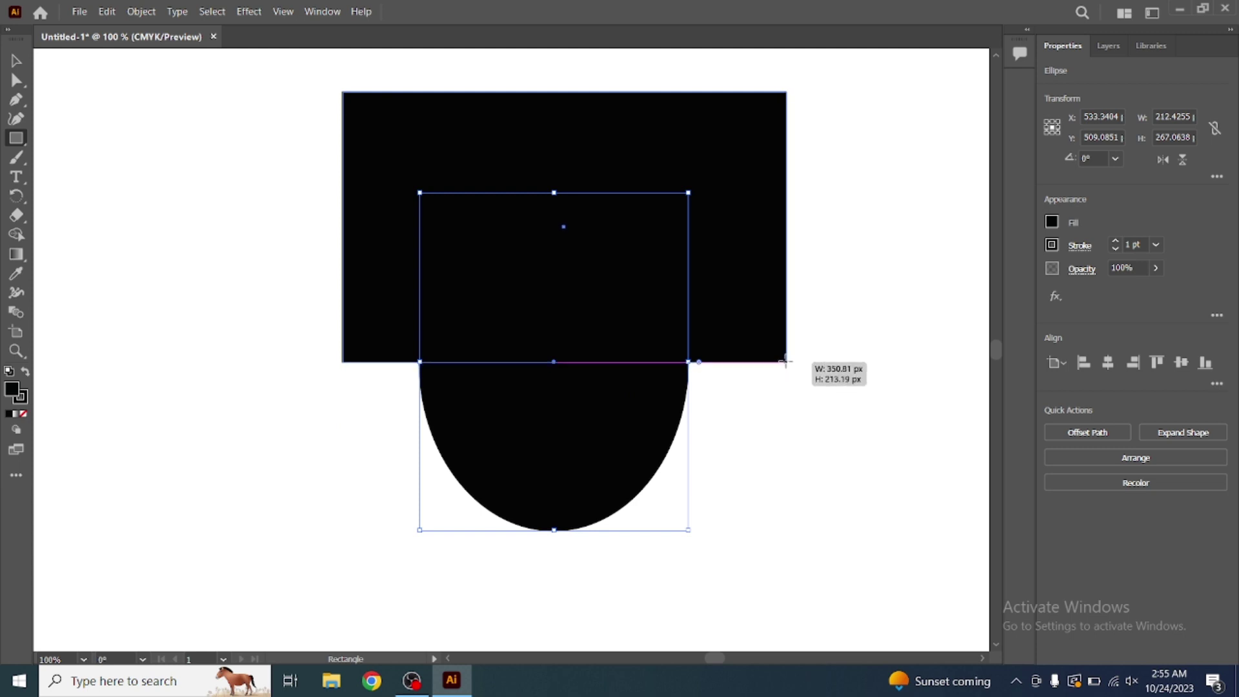
pyautogui.moveTo(785, 362); pyautogui.dragTo(783, 362)
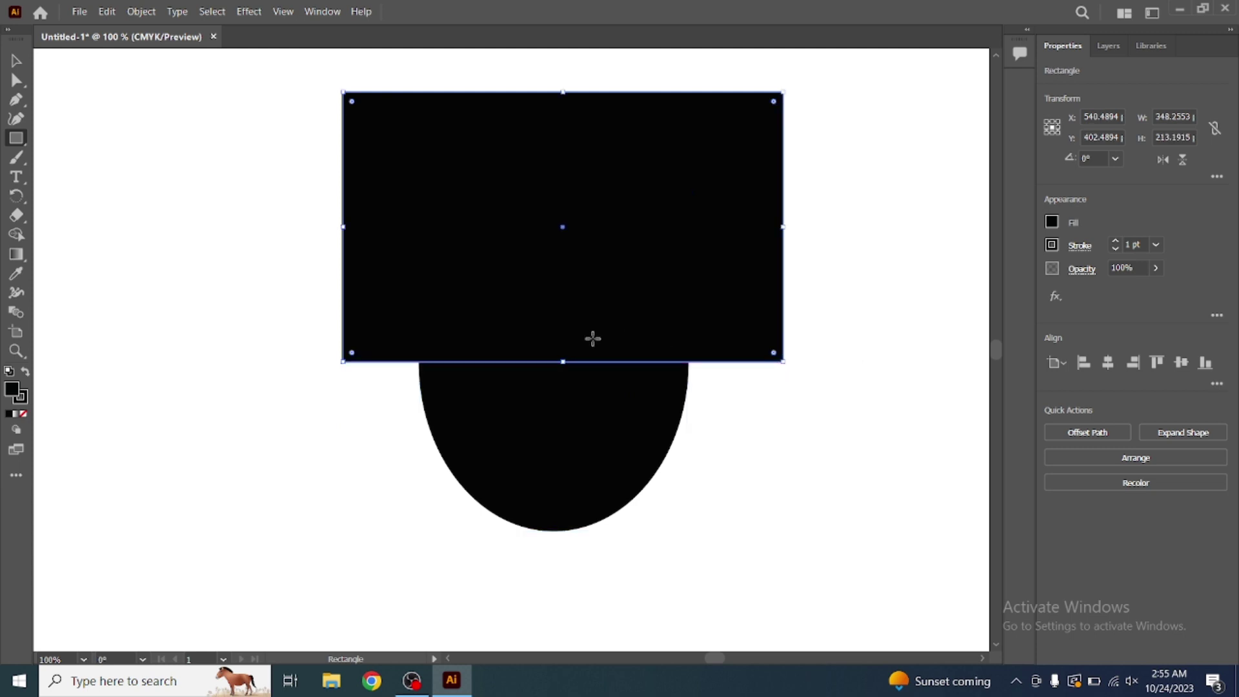
pyautogui.doubleClick(17, 62)
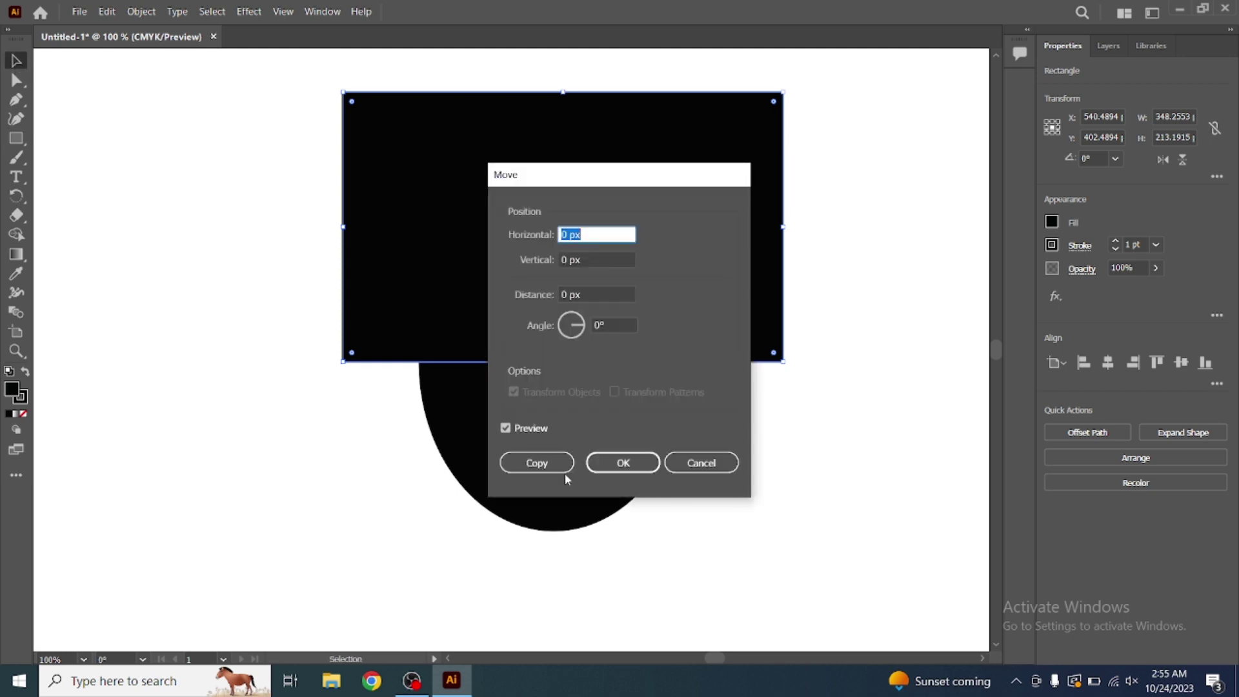
pyautogui.click(703, 463)
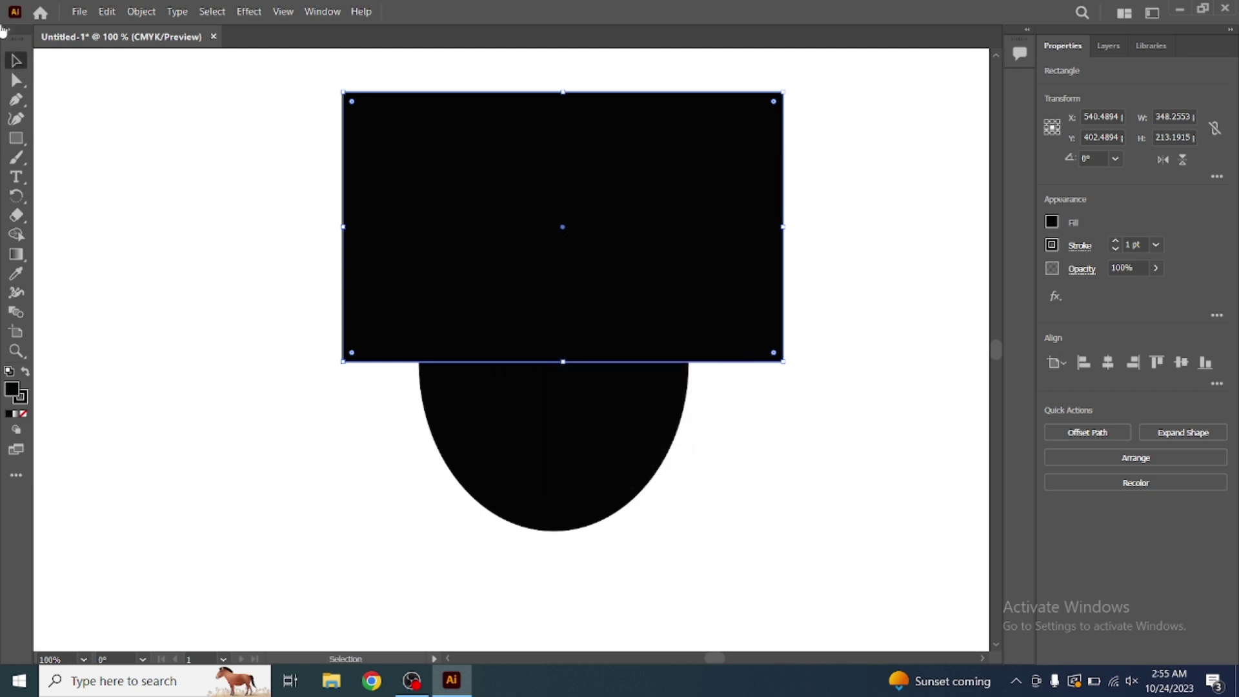
pyautogui.click(224, 76)
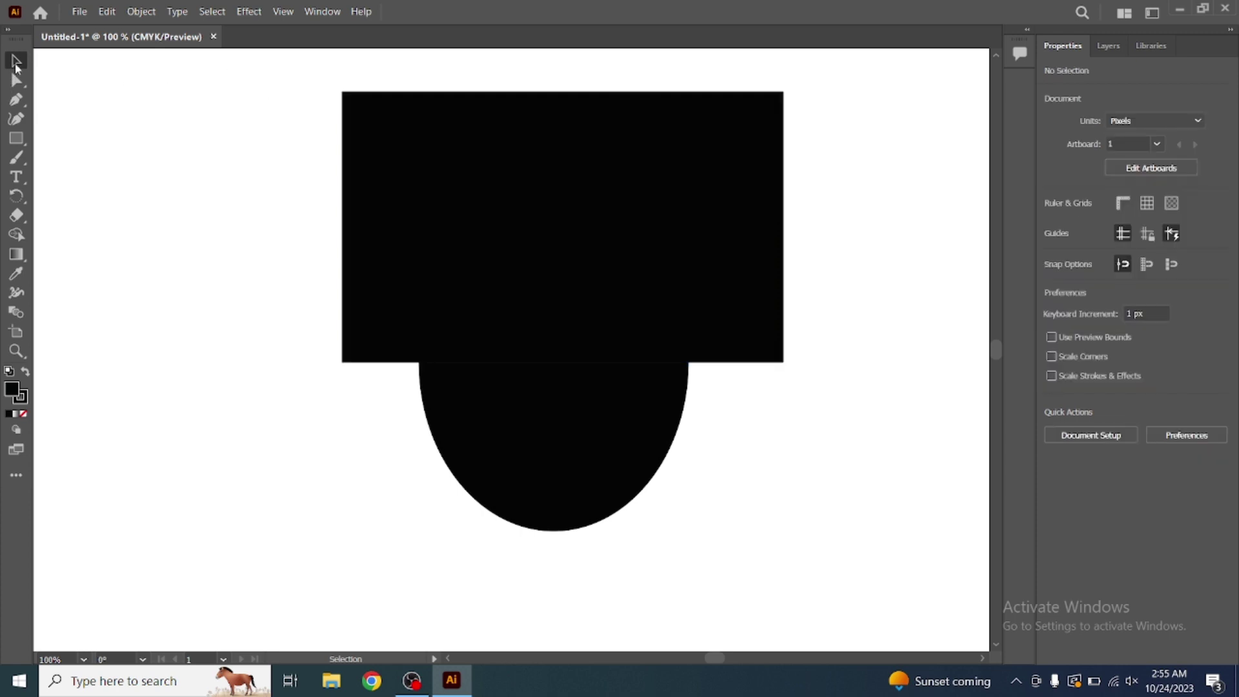
# Step: Subtract the rectangle from the ellipse with Minus Front and move the half-ellipse up-left
pyautogui.moveTo(277, 69); pyautogui.dragTo(900, 553)
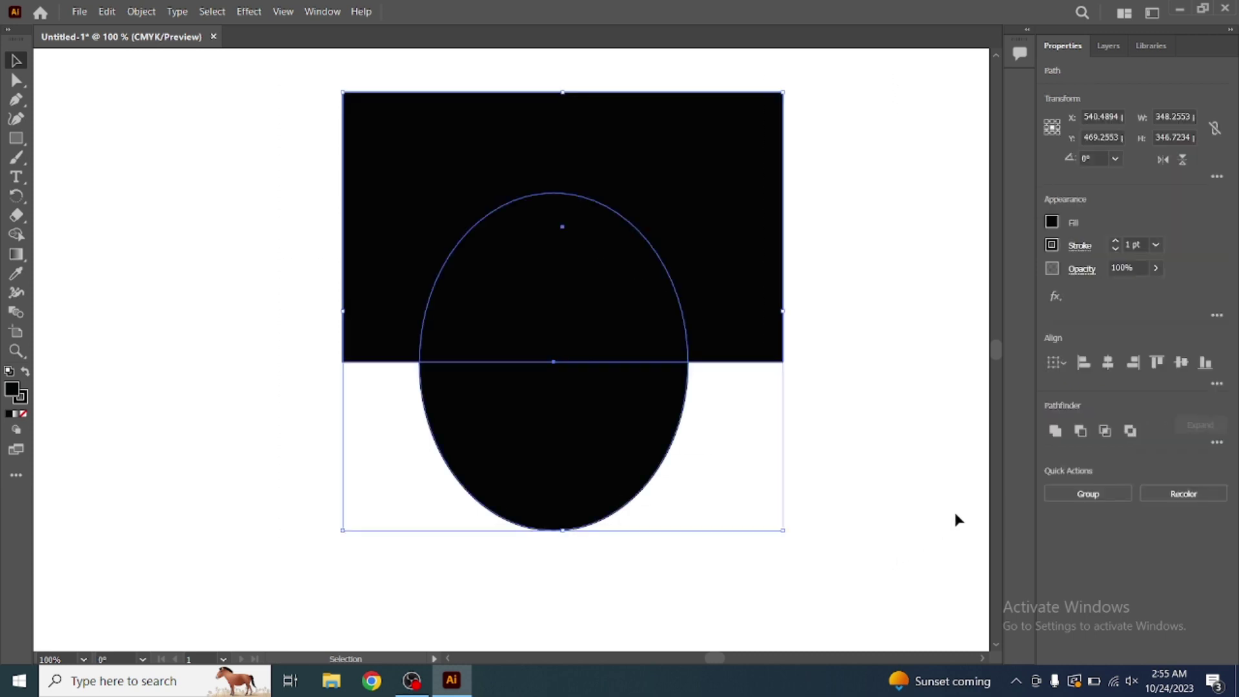
pyautogui.click(1080, 434)
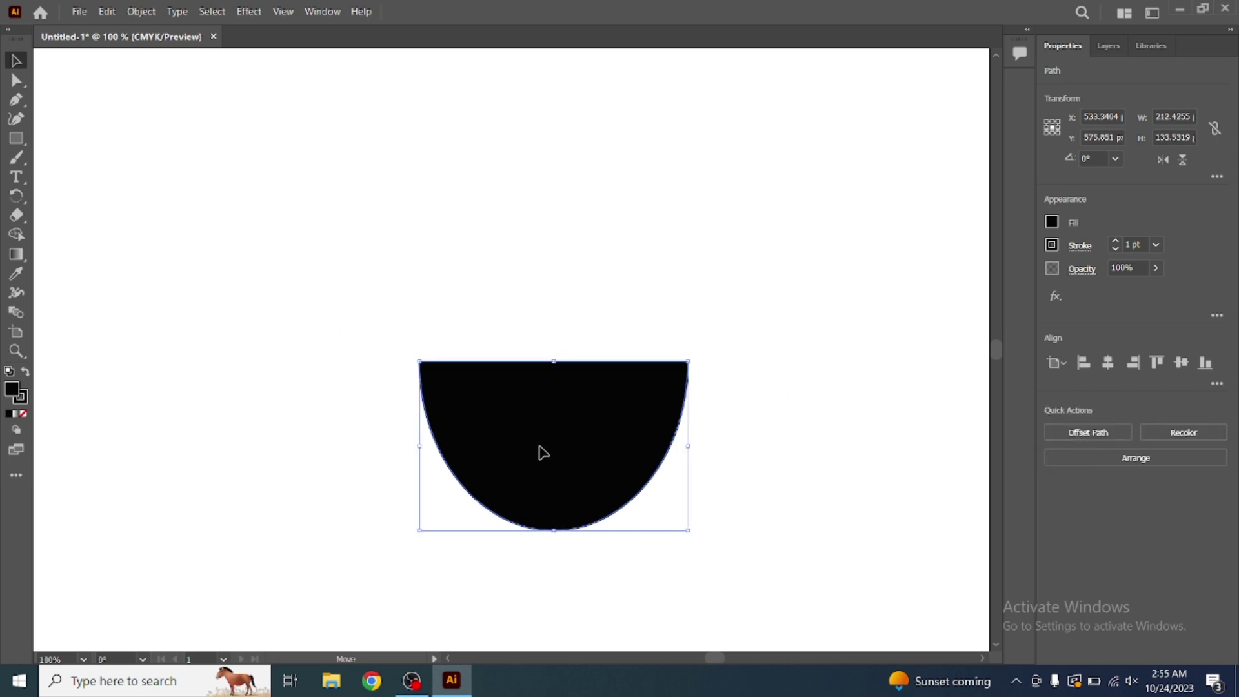
pyautogui.moveTo(559, 450)
pyautogui.mouseDown()
pyautogui.moveTo(486, 366)
pyautogui.moveTo(486, 377)
pyautogui.mouseUp()
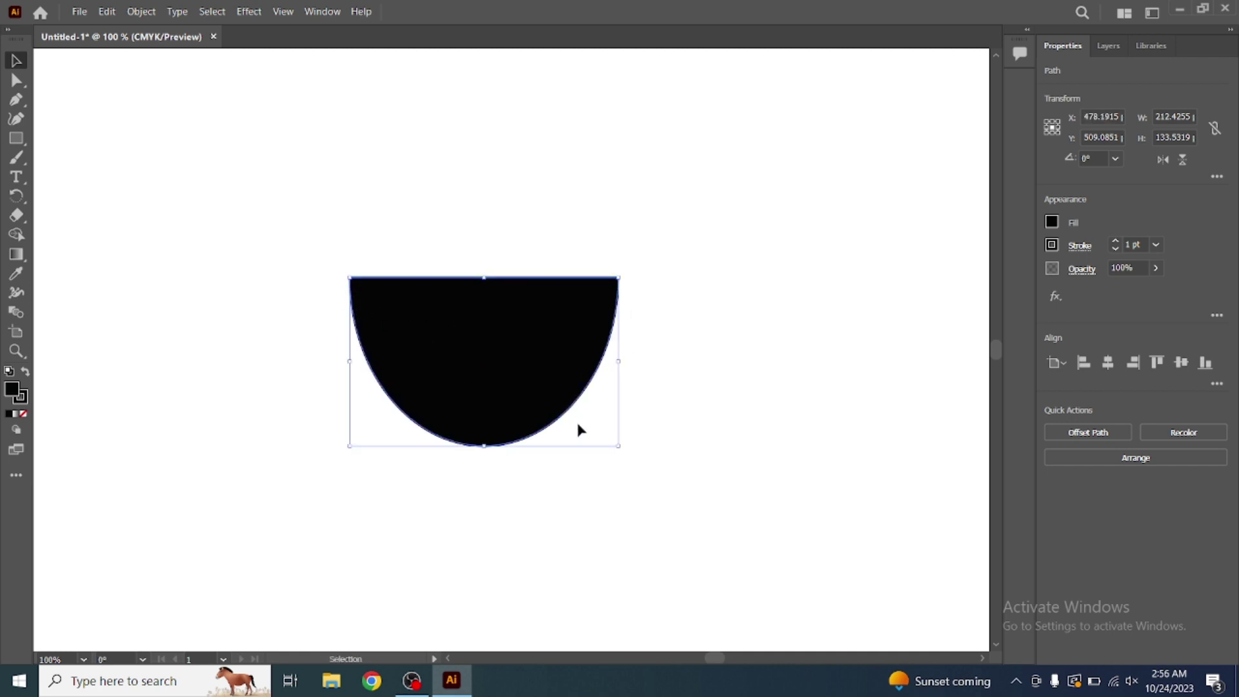
# Step: Paste a copy of the half-ellipse and scale it to about 190 × 115 px inside the original
pyautogui.moveTo(618, 446); pyautogui.dragTo(634, 458)
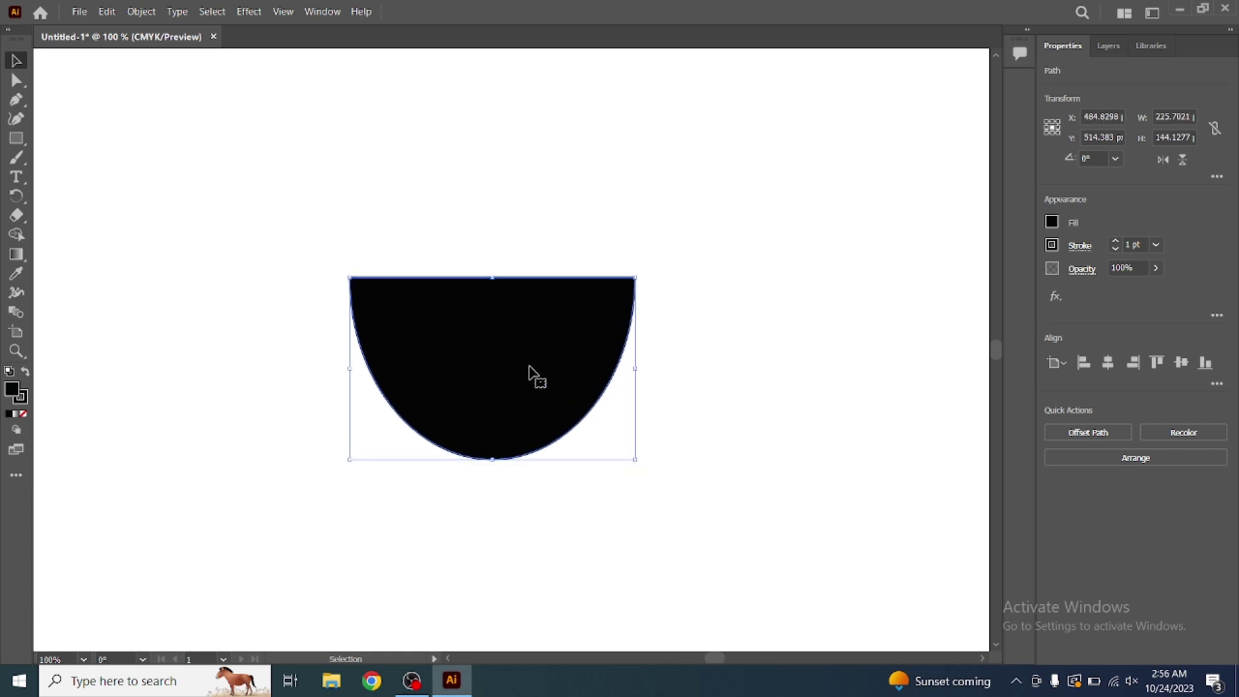
pyautogui.press('a')
pyautogui.hotkey('ctrl', 'c')
pyautogui.hotkey('ctrl', 'v')
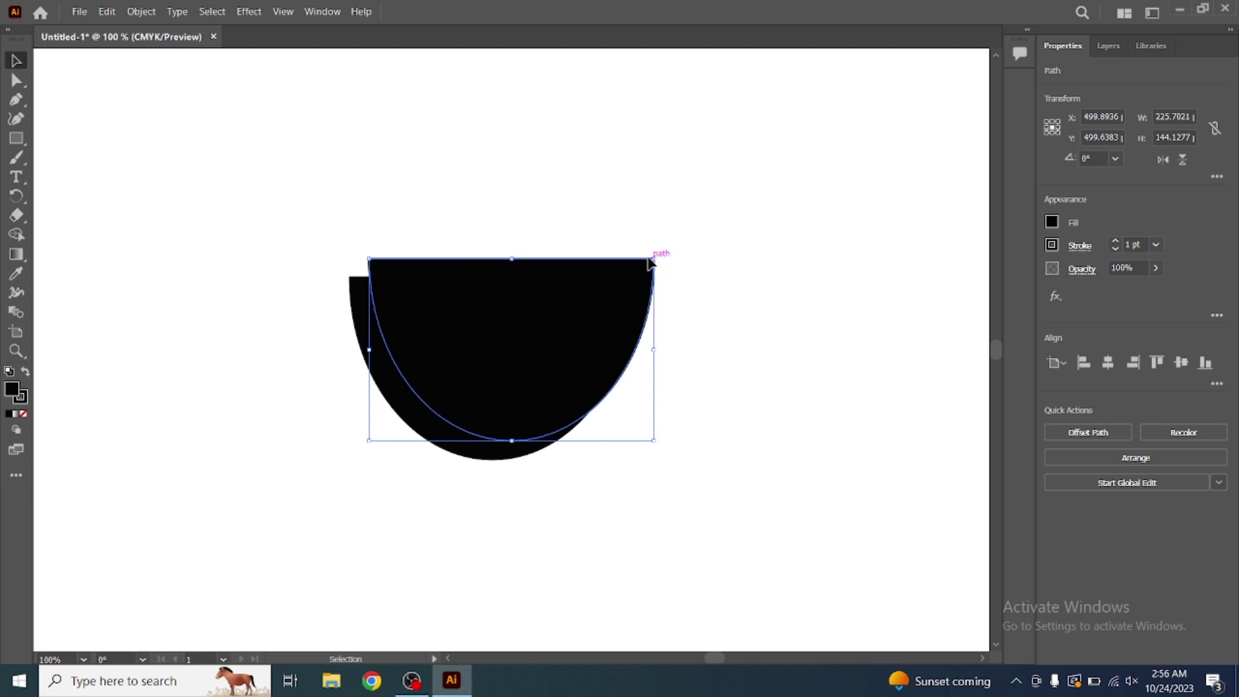
pyautogui.moveTo(654, 260); pyautogui.dragTo(615, 295)
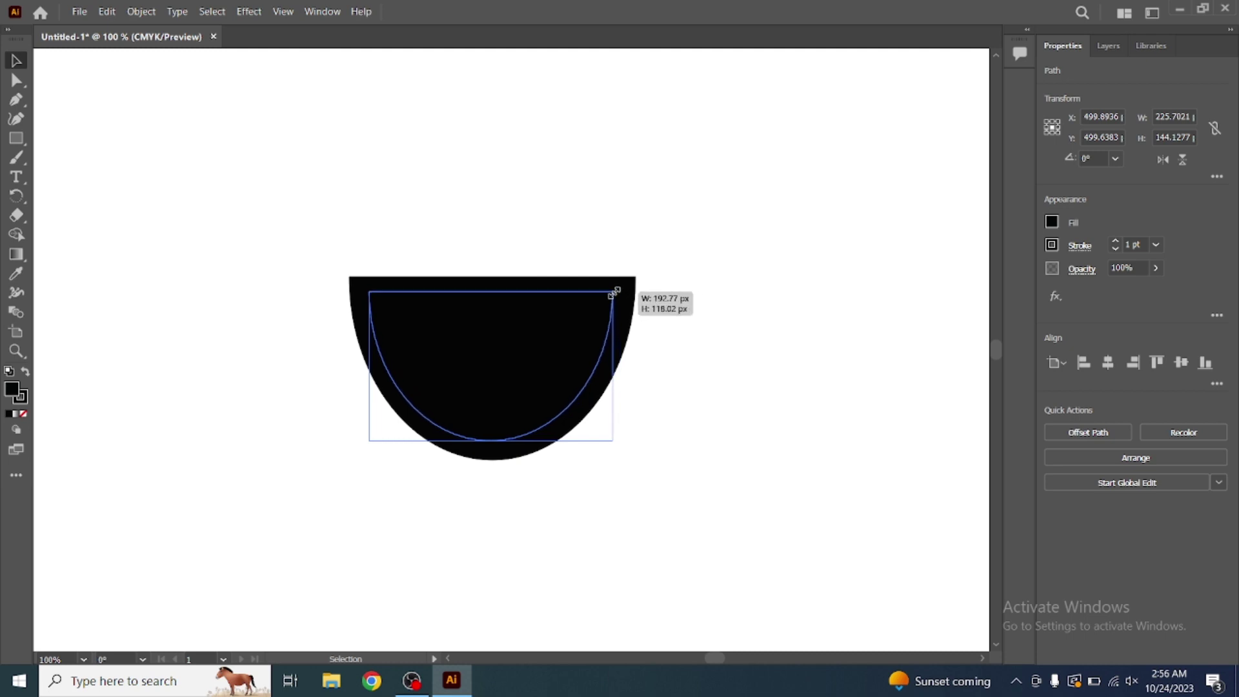
pyautogui.moveTo(616, 295); pyautogui.dragTo(617, 295)
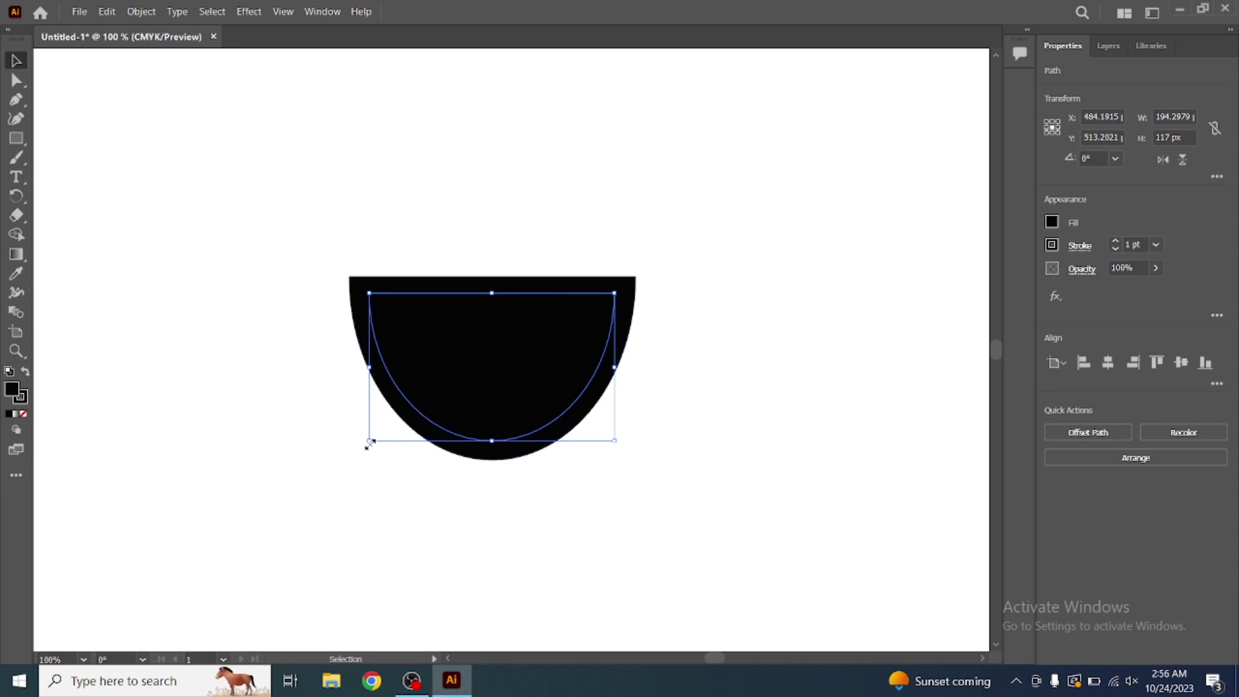
pyautogui.moveTo(370, 442); pyautogui.dragTo(373, 437)
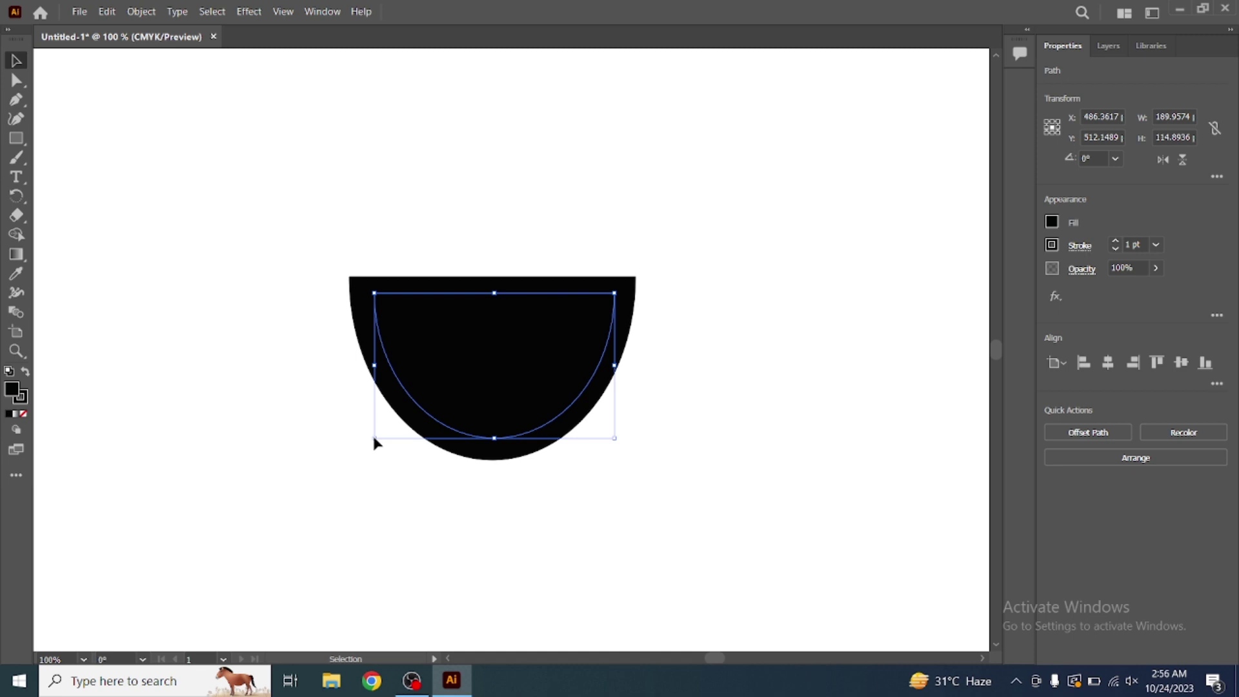
pyautogui.press('Left')
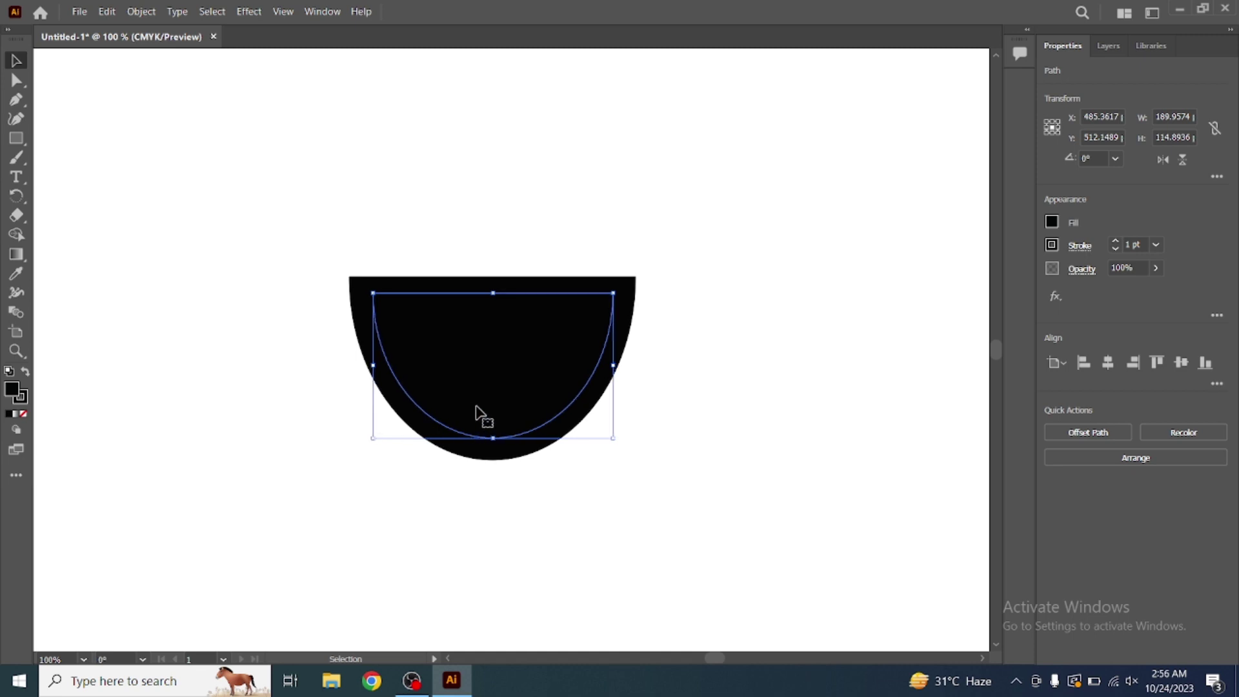
# Step: Fill the inner half-ellipse white and shorten it to about 190 × 111 px
pyautogui.doubleClick(12, 390)
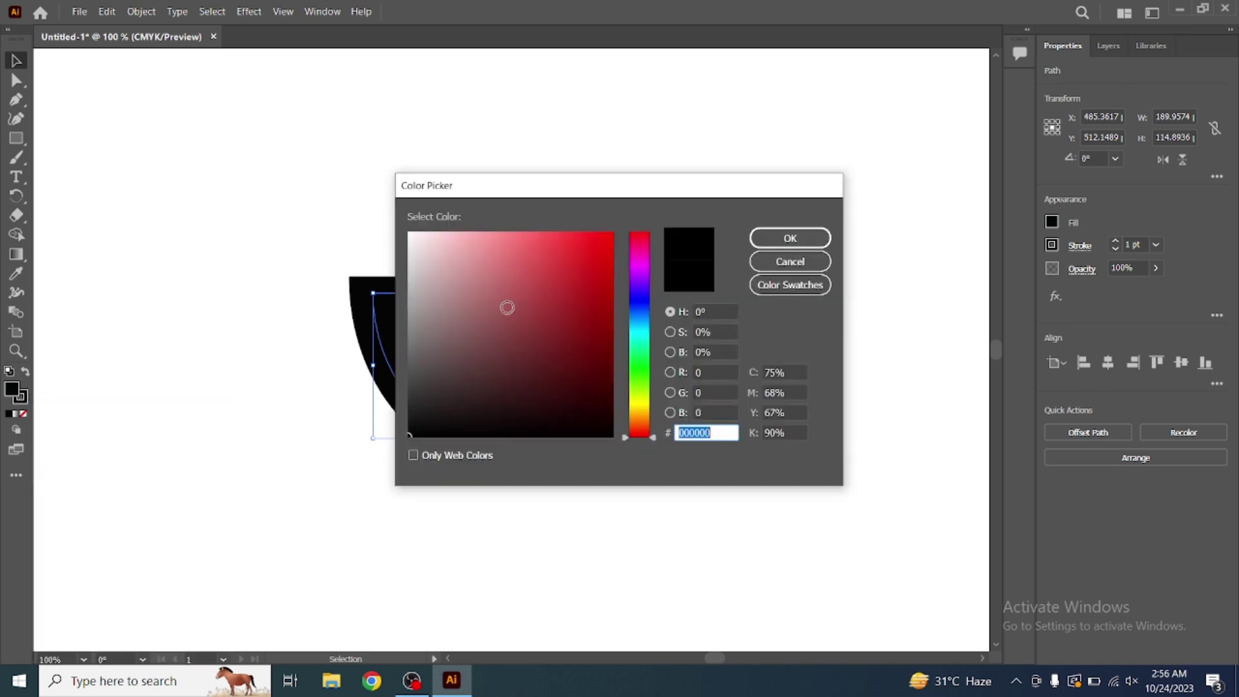
pyautogui.click(437, 348)
pyautogui.moveTo(423, 271); pyautogui.dragTo(401, 224)
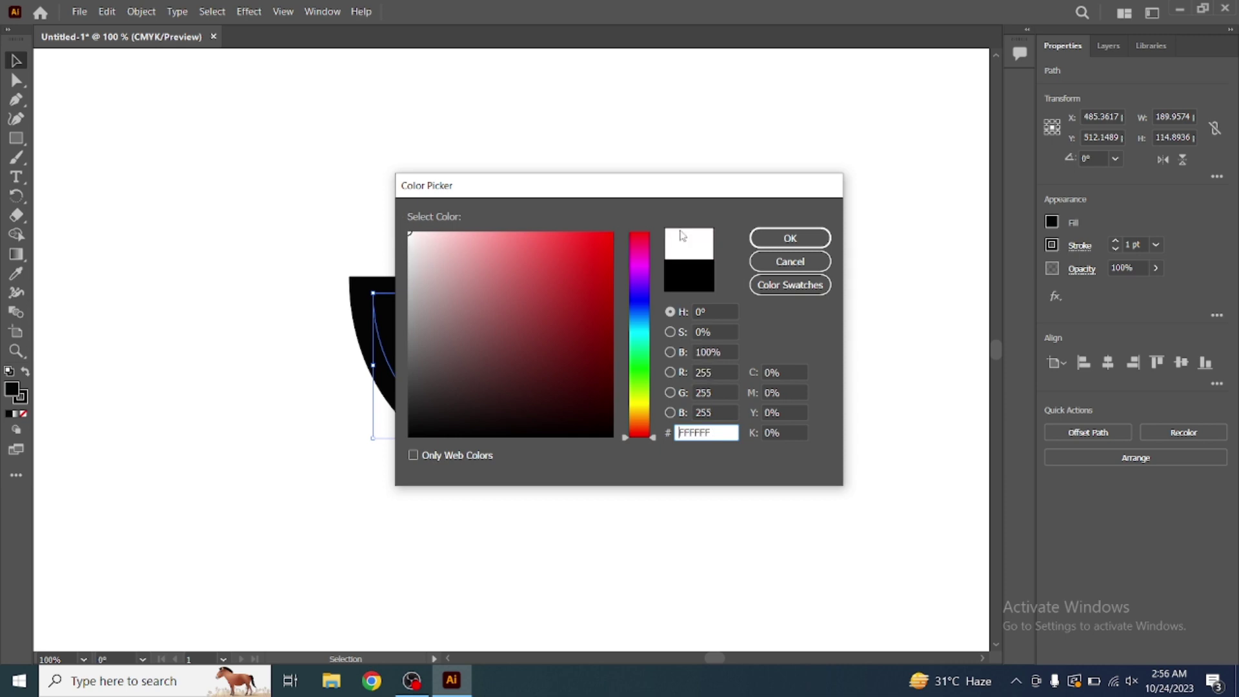
pyautogui.click(785, 240)
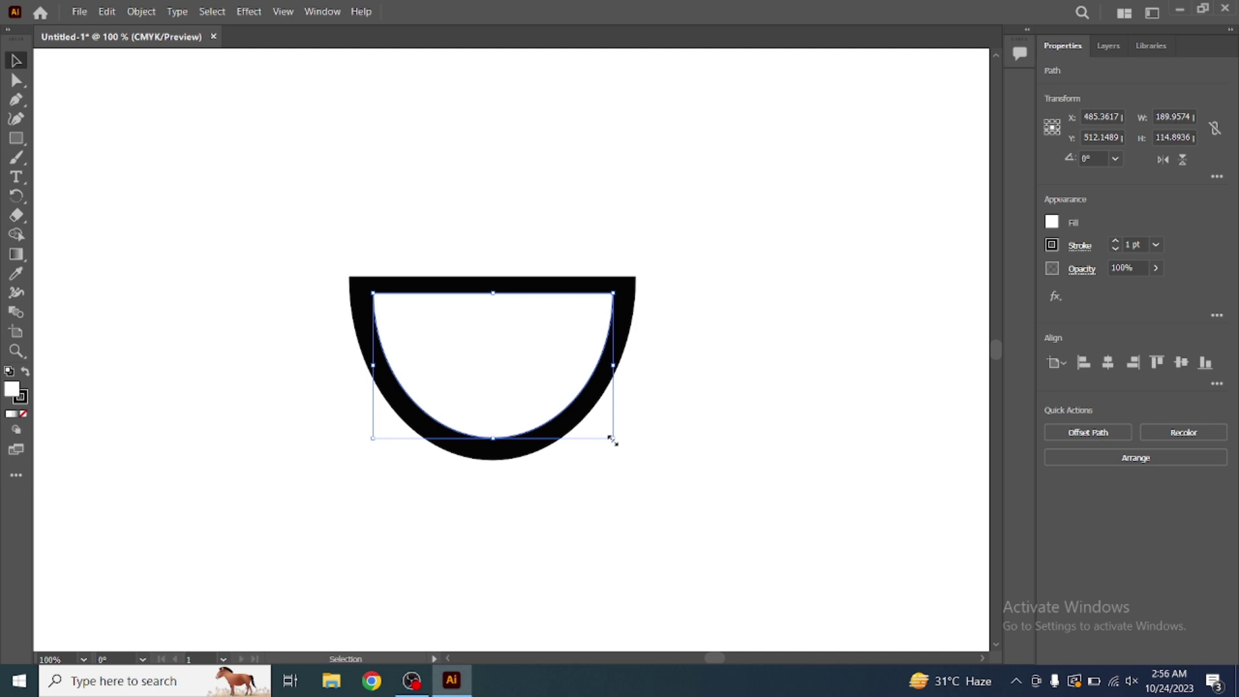
pyautogui.moveTo(611, 439); pyautogui.dragTo(614, 434)
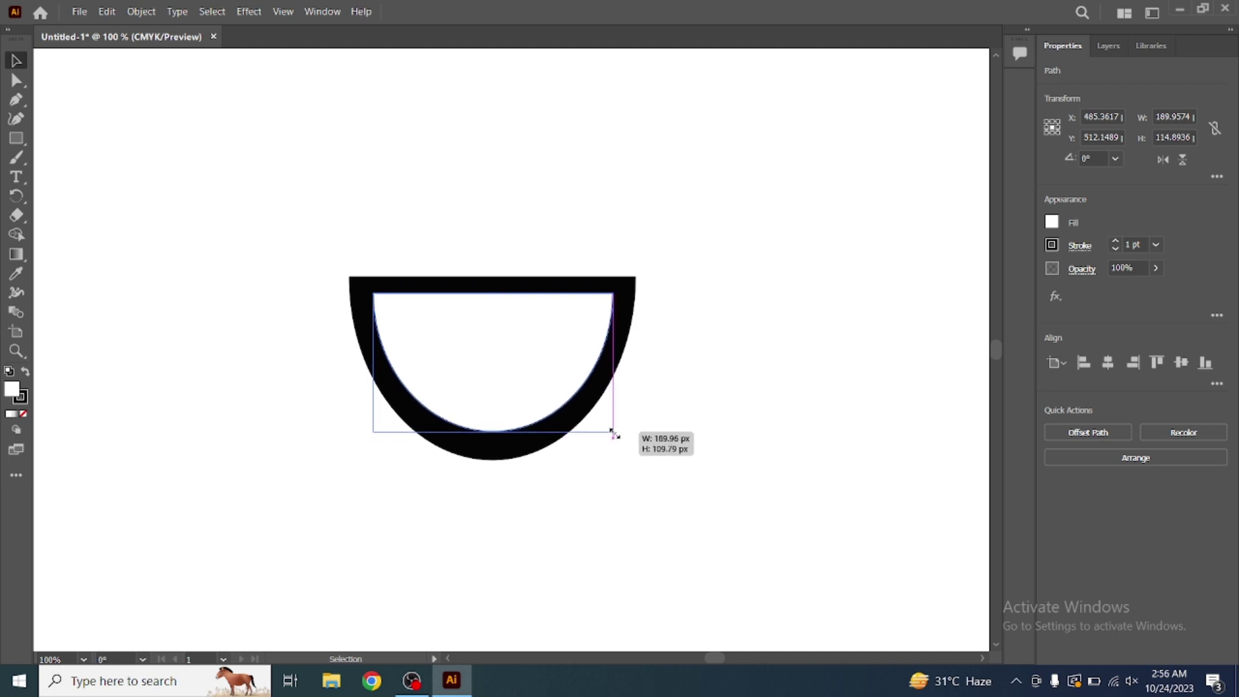
pyautogui.moveTo(614, 434); pyautogui.dragTo(613, 434)
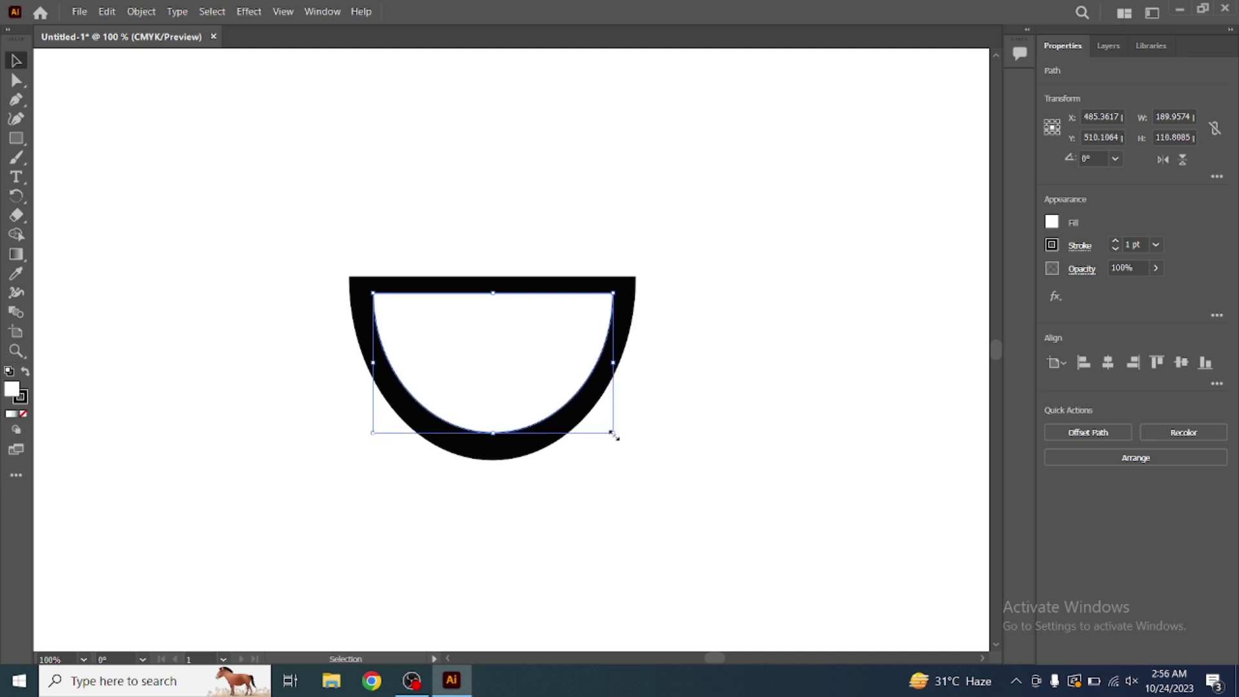
pyautogui.click(19, 141)
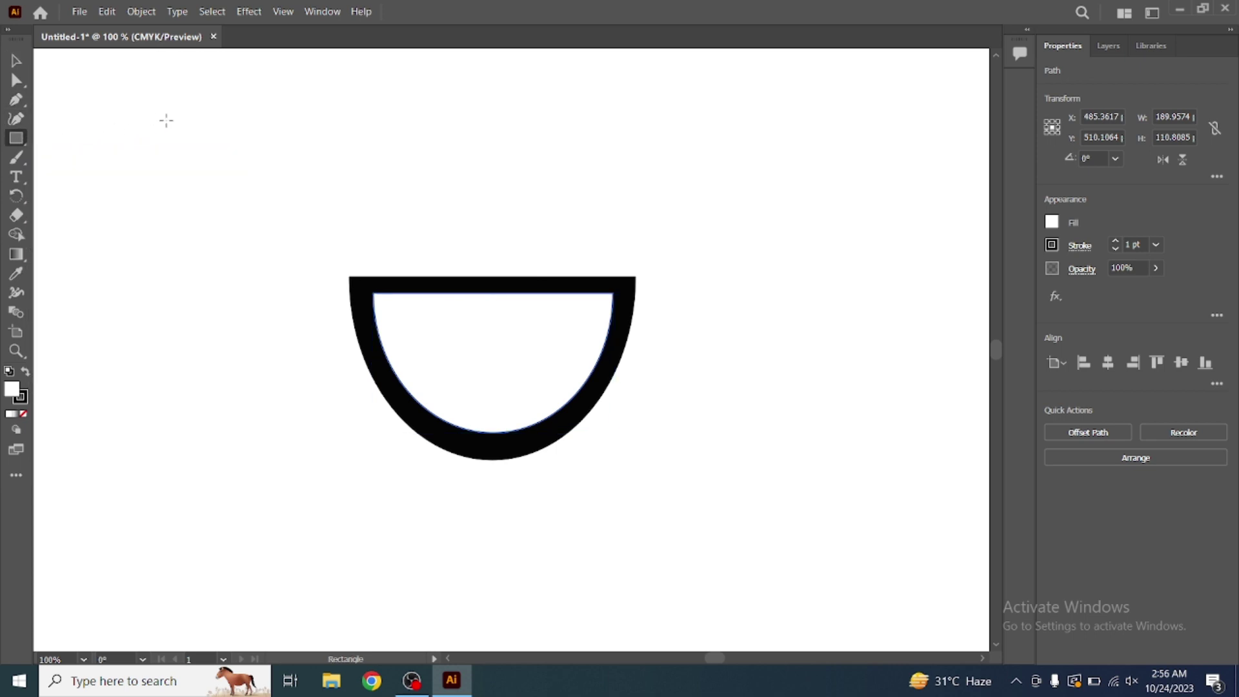
# Step: Draw a flat white ellipse about 226 × 45 pt across the cup top as its rim
pyautogui.rightClick(16, 137)
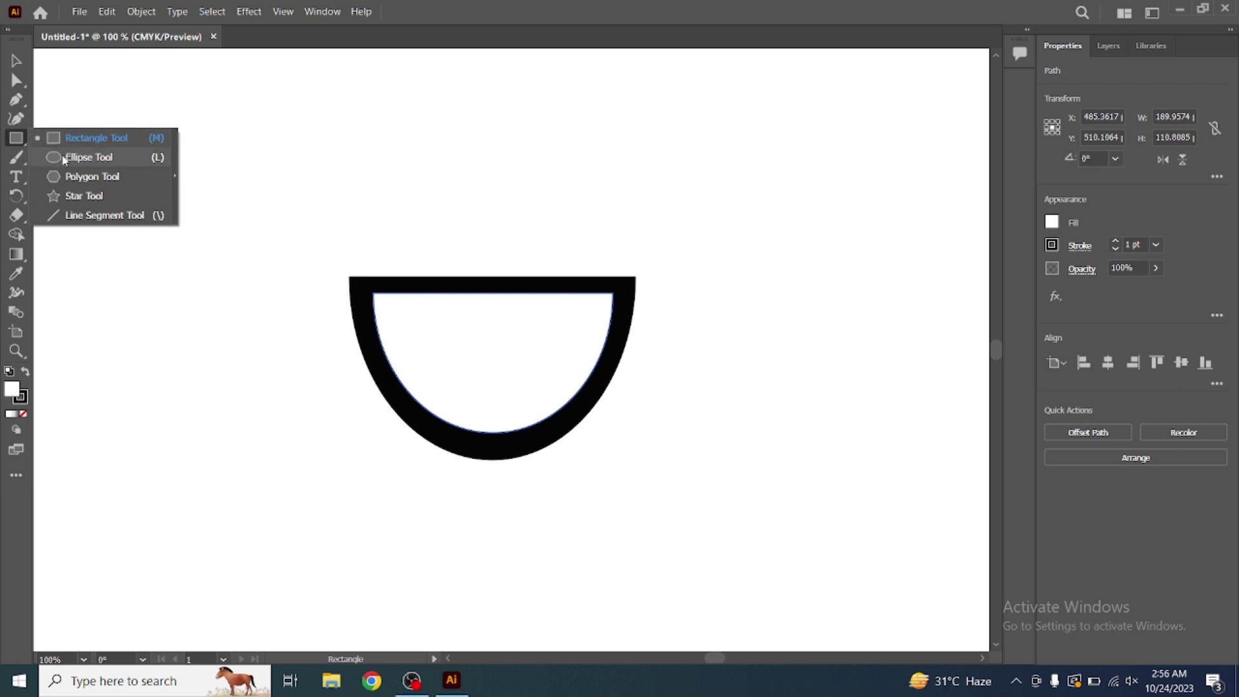
pyautogui.click(87, 158)
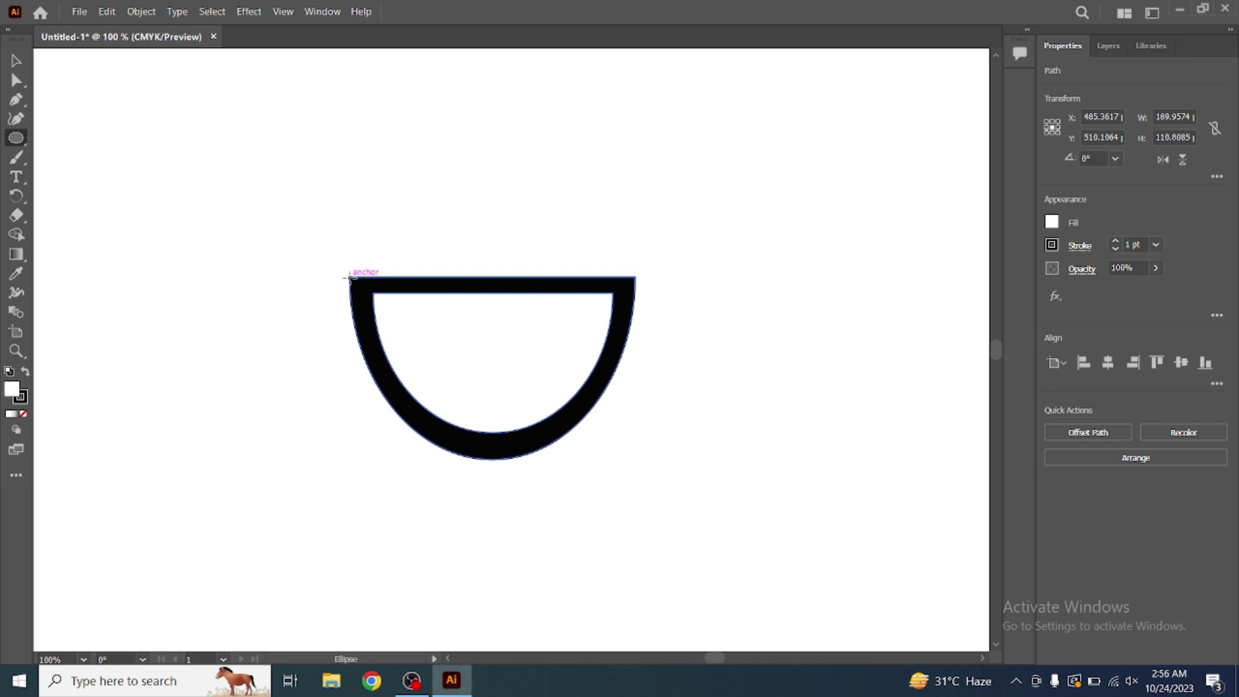
pyautogui.moveTo(349, 277); pyautogui.dragTo(636, 327)
pyautogui.press('Up')
pyautogui.press('Up')
pyautogui.press('Up')
pyautogui.press('Up')
pyautogui.press('Up')
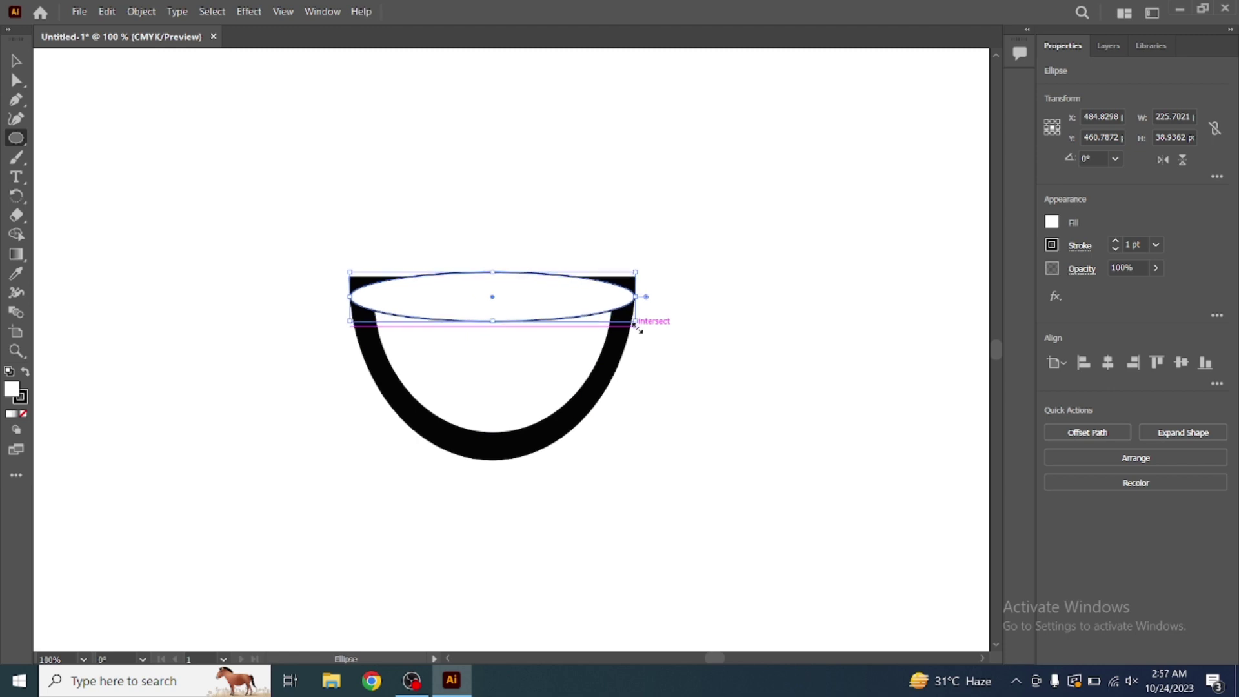
pyautogui.press('Up')
pyautogui.press('Up')
pyautogui.press('Up')
pyautogui.press('Up')
pyautogui.press('Up')
pyautogui.press('Up')
pyautogui.press('Up')
pyautogui.press('Up')
pyautogui.press('Up')
pyautogui.press('Up')
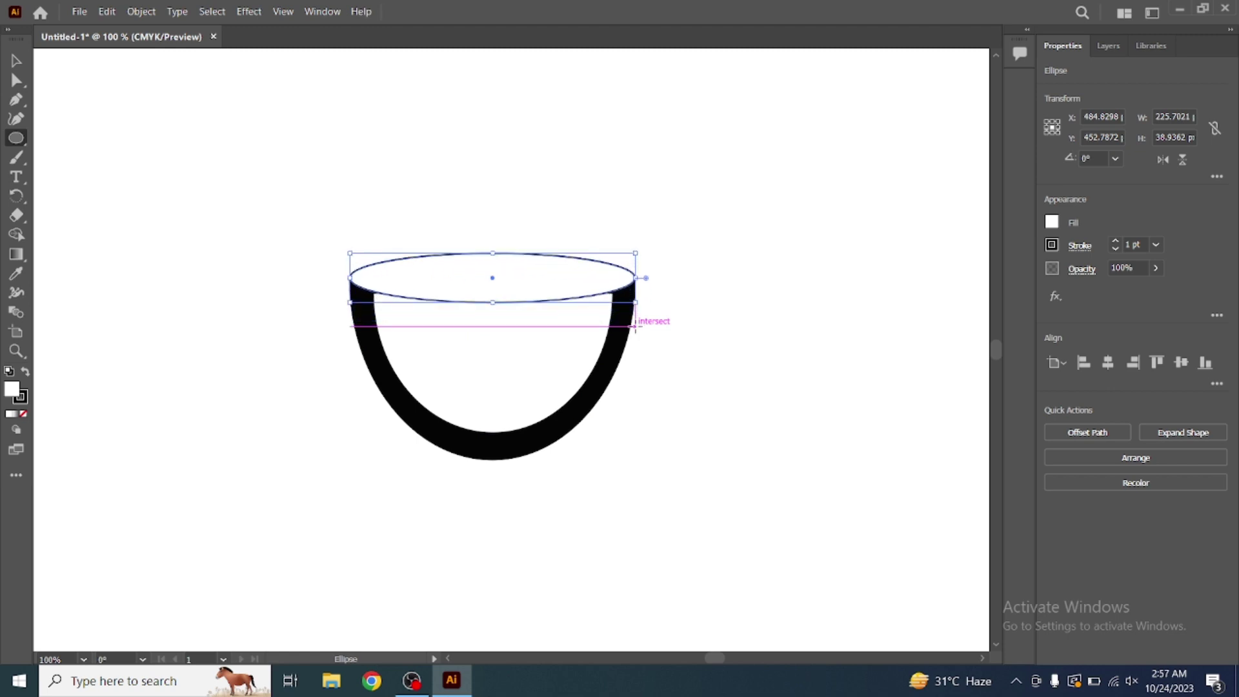
pyautogui.press('Up')
pyautogui.press('Up')
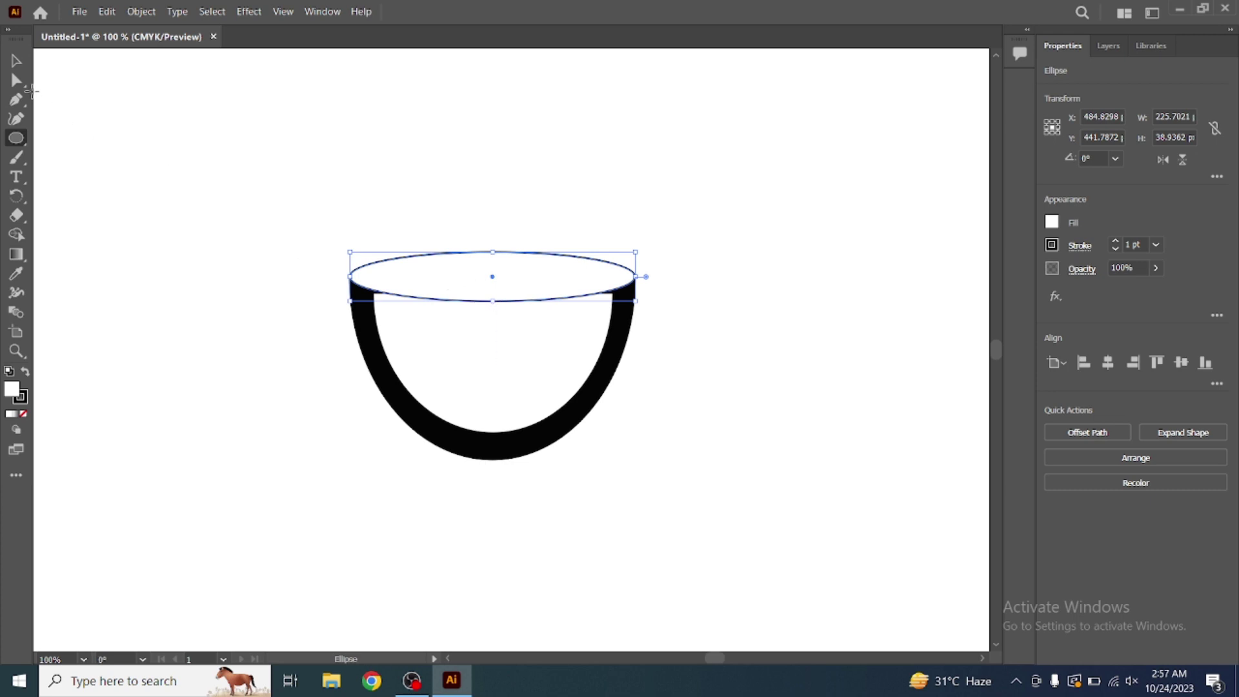
pyautogui.click(14, 63)
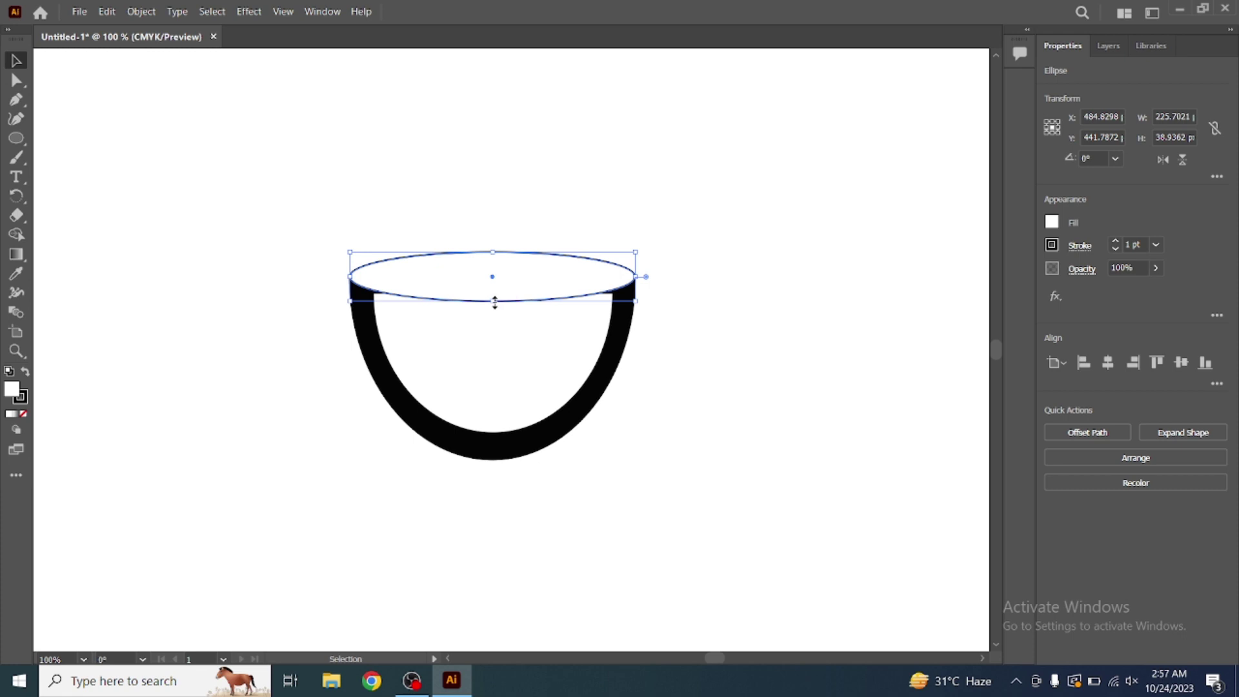
pyautogui.moveTo(495, 301); pyautogui.dragTo(495, 308)
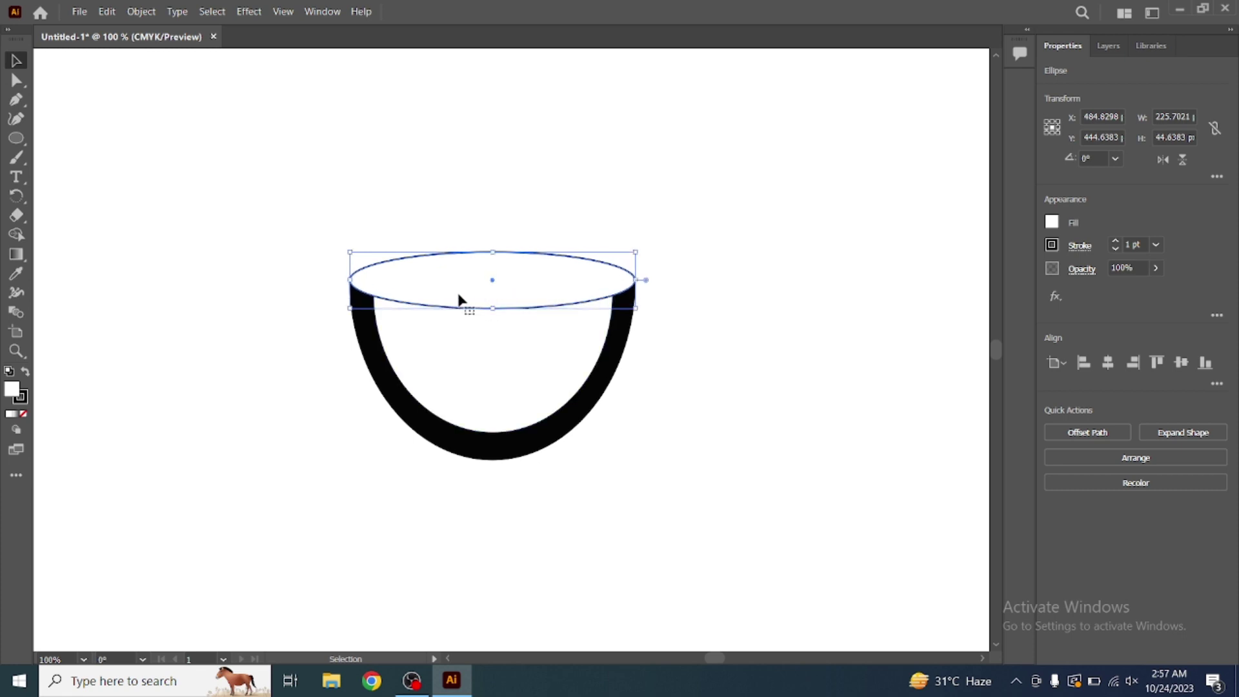
# Step: Fill the rim ellipse black and paste a smaller 193 × 33 pt copy inside the cup
pyautogui.doubleClick(11, 388)
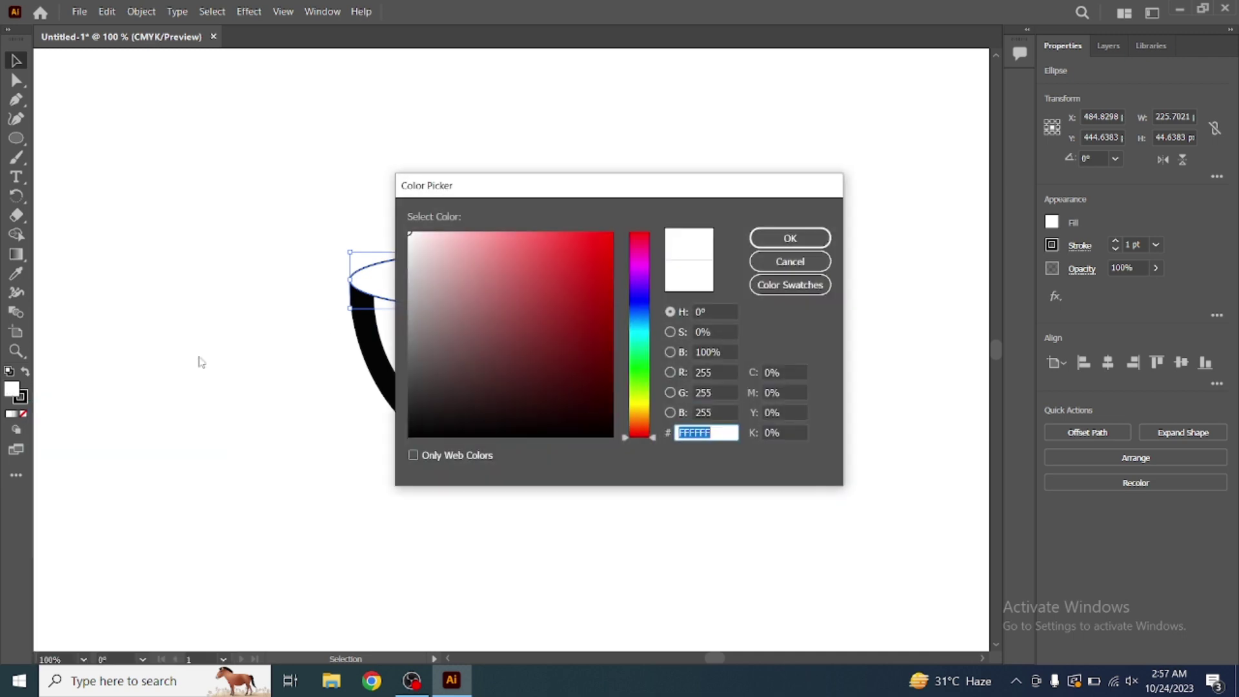
pyautogui.click(409, 435)
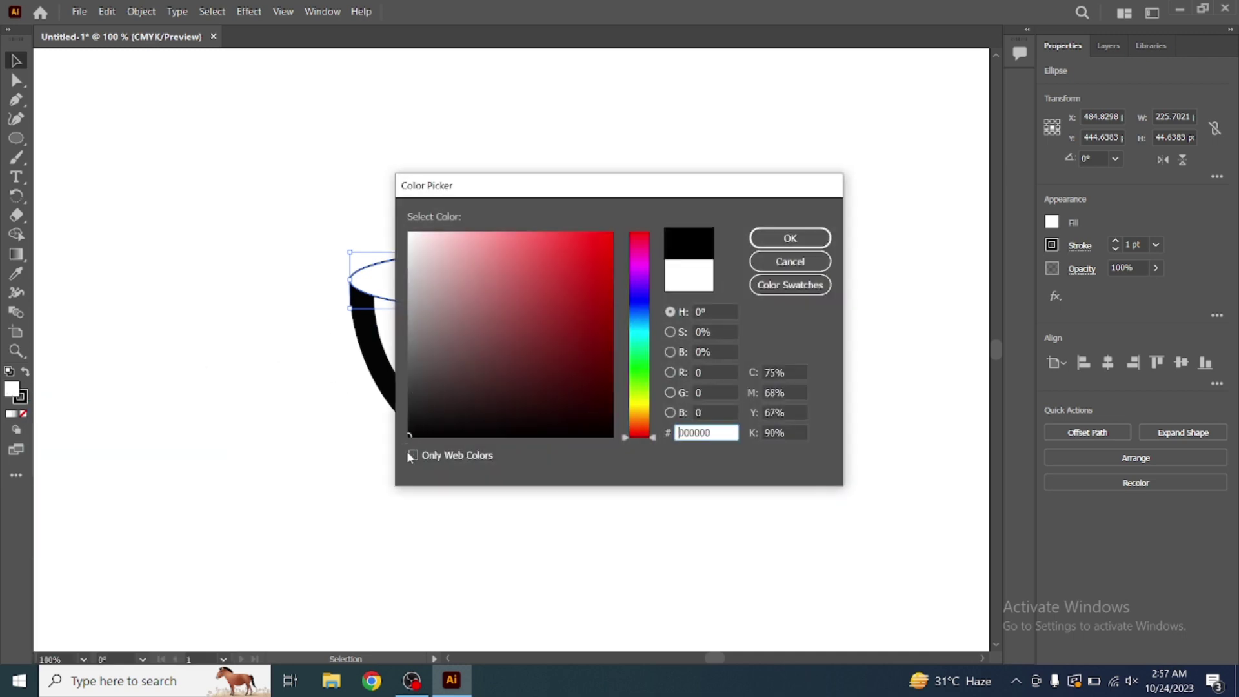
pyautogui.click(791, 238)
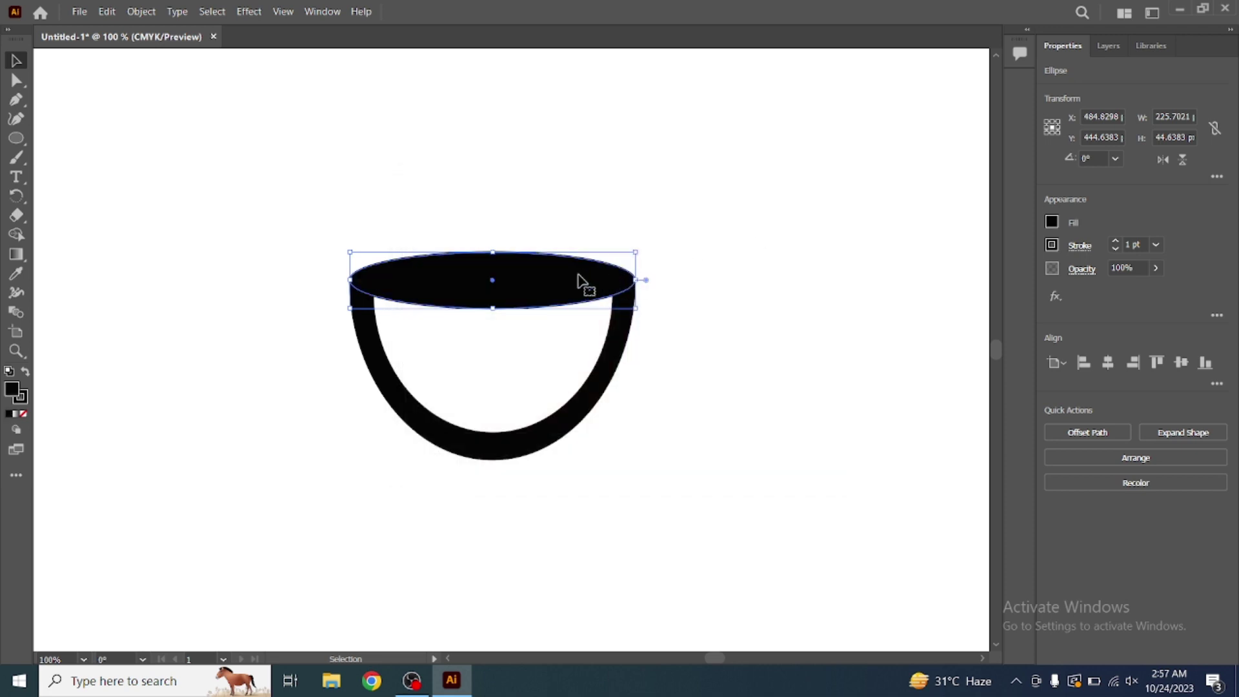
pyautogui.hotkey('ctrl', 'c')
pyautogui.hotkey('ctrl', 'v')
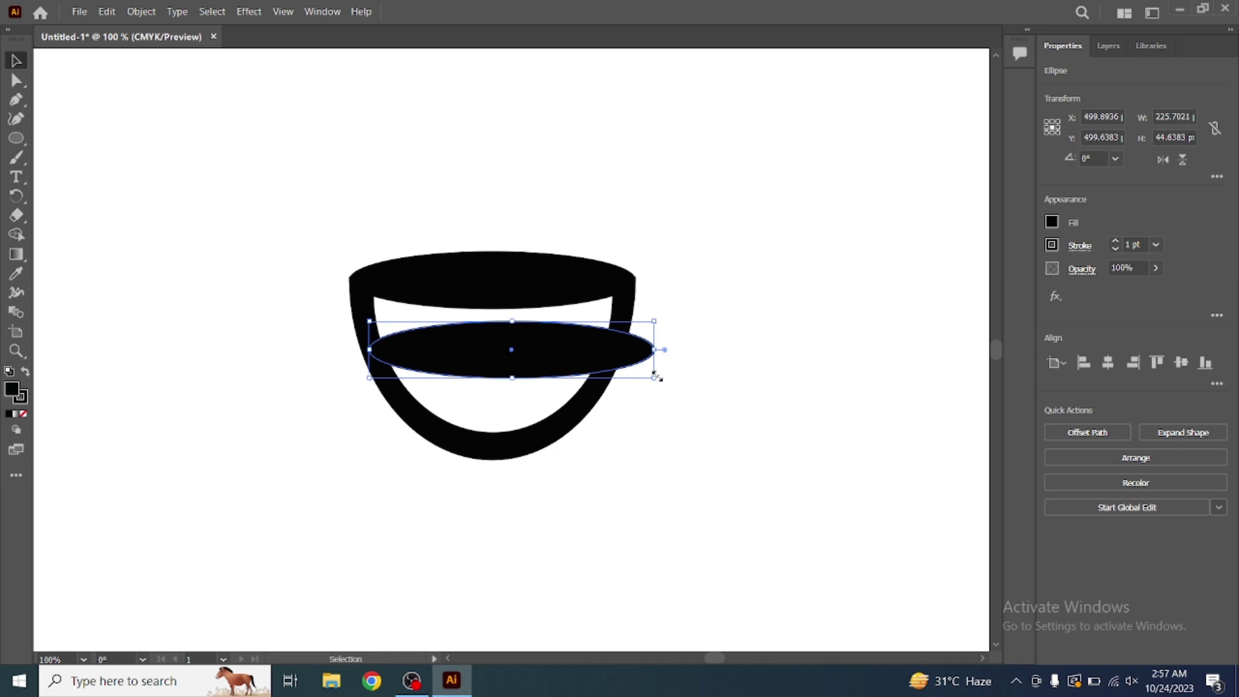
pyautogui.moveTo(654, 378); pyautogui.dragTo(613, 363)
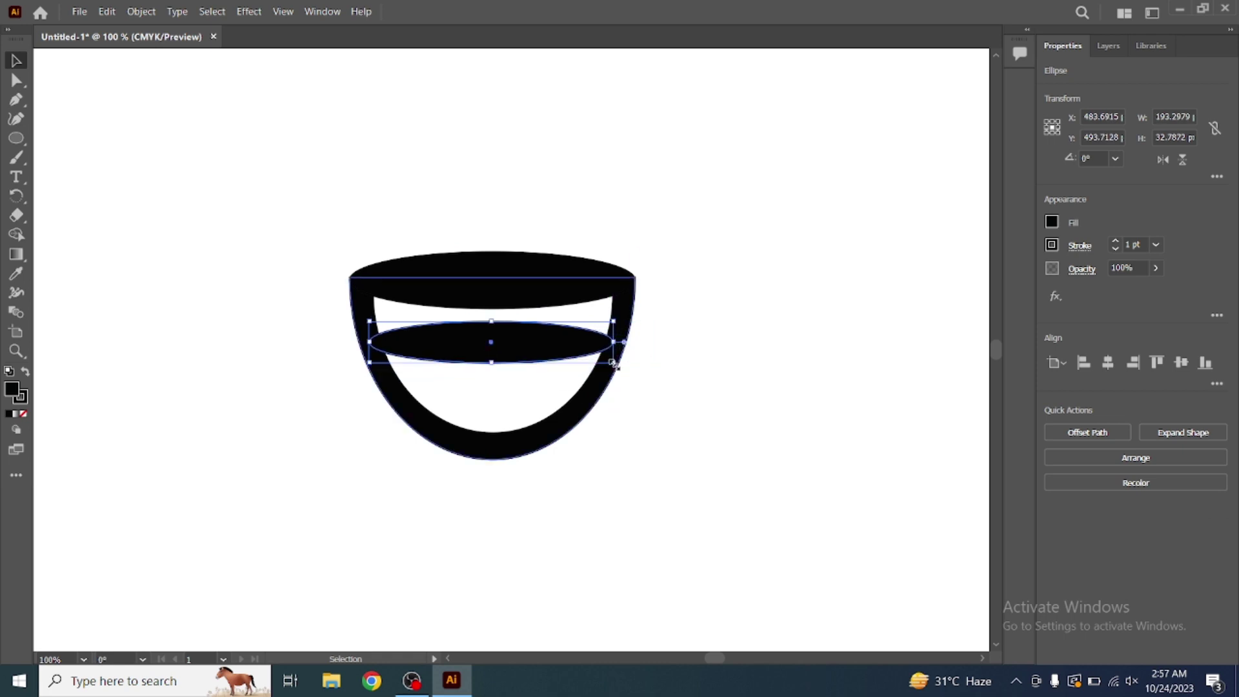
pyautogui.doubleClick(12, 389)
# Step: Make the smaller ellipse white and fit it into the rim opening
pyautogui.click(450, 327)
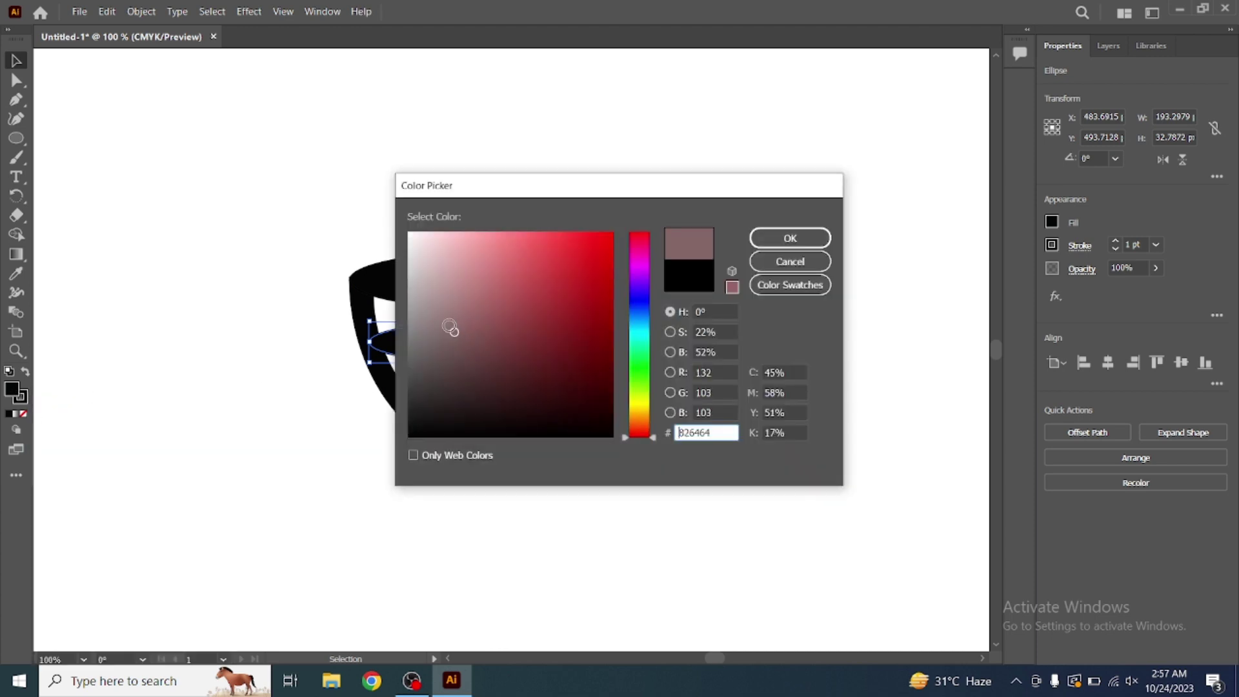
pyautogui.moveTo(450, 328); pyautogui.dragTo(401, 225)
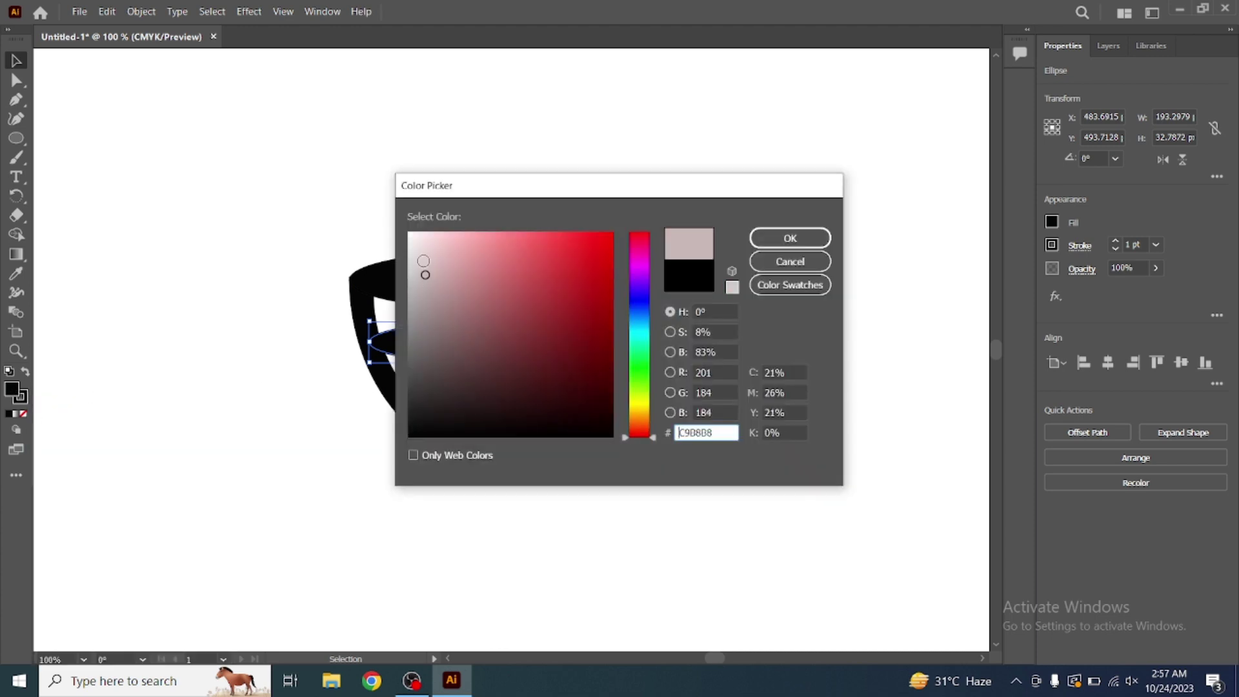
pyautogui.click(790, 239)
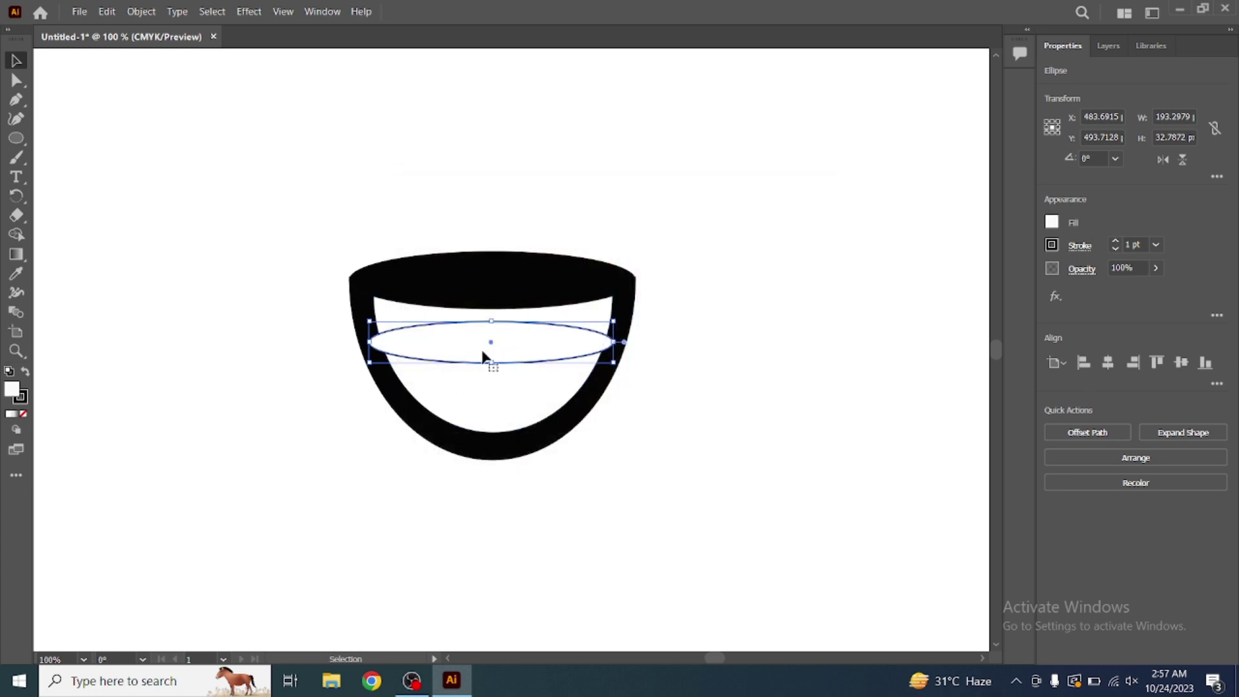
pyautogui.moveTo(517, 353); pyautogui.dragTo(524, 295)
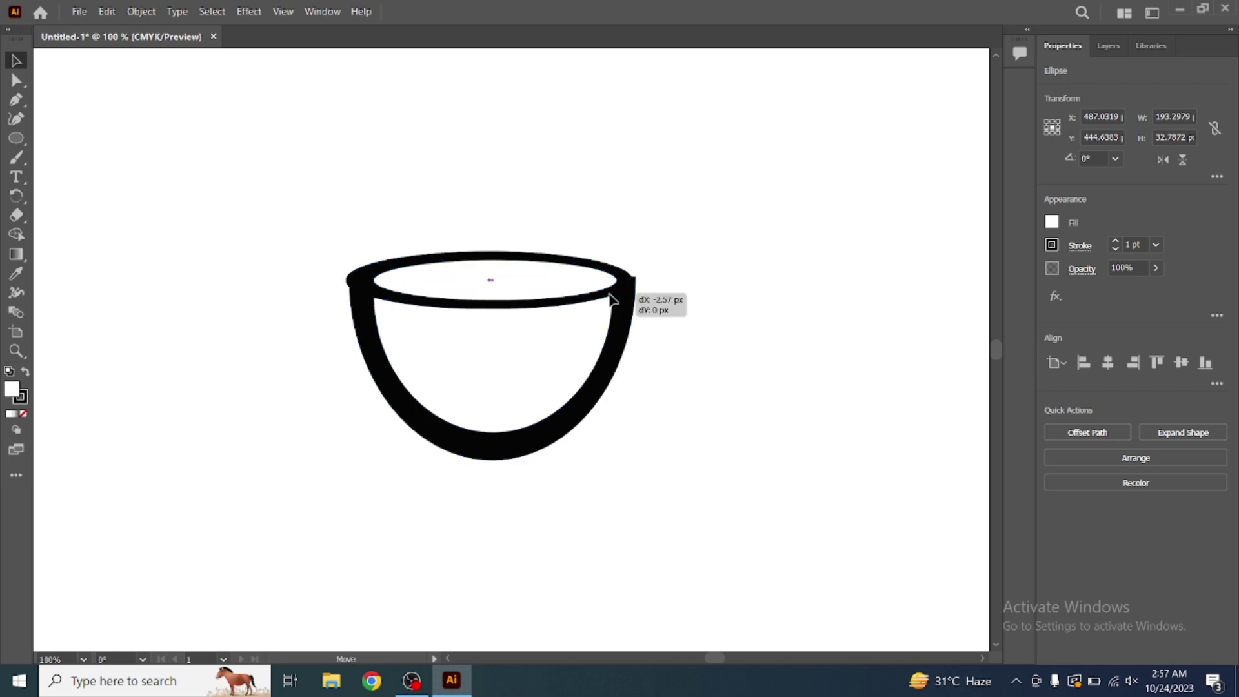
pyautogui.click(613, 301)
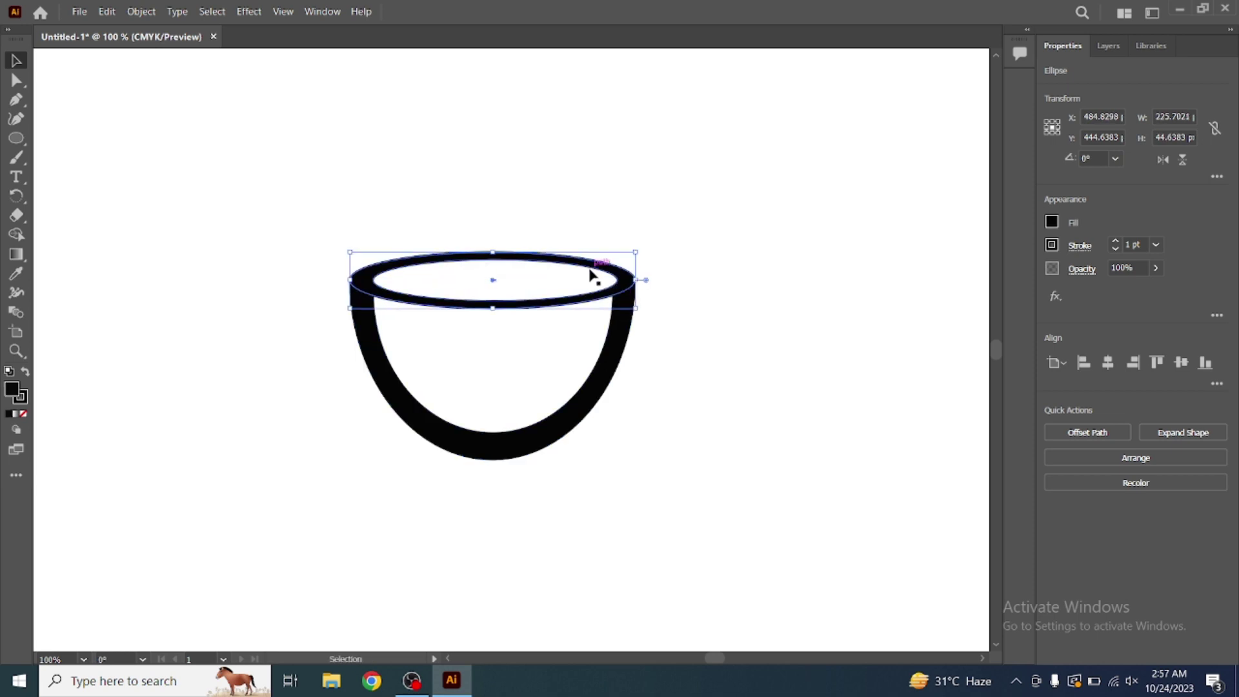
pyautogui.click(590, 273)
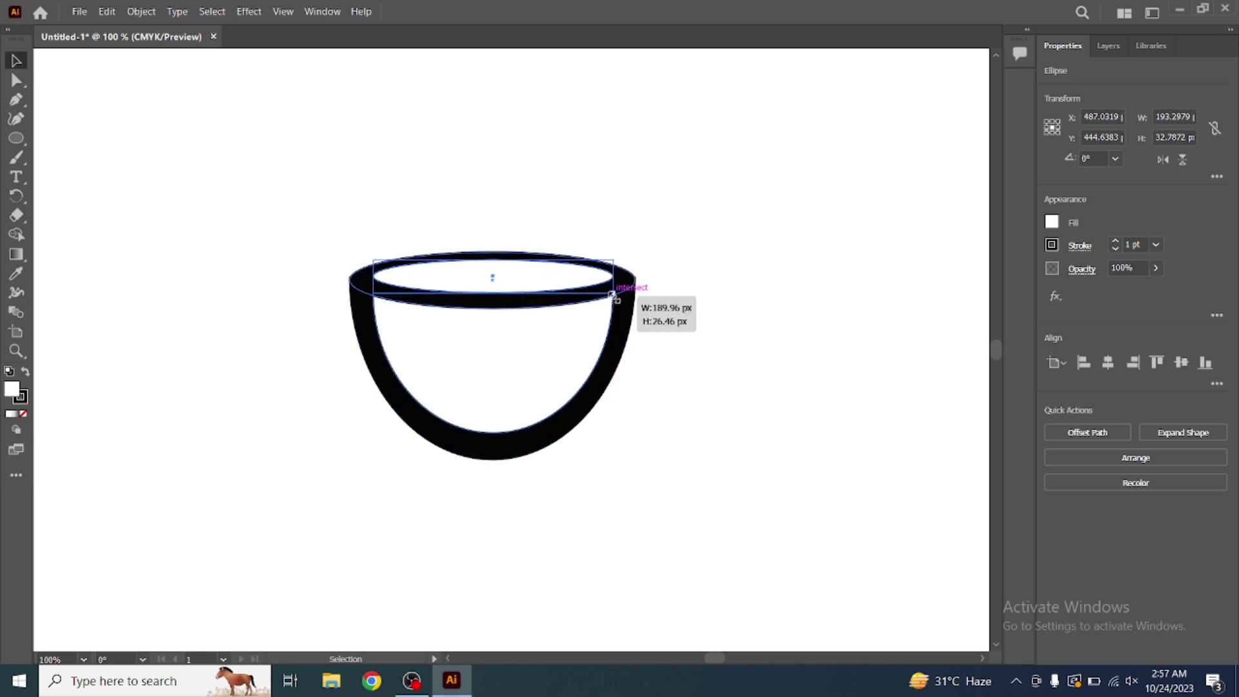
pyautogui.moveTo(613, 296); pyautogui.dragTo(614, 297)
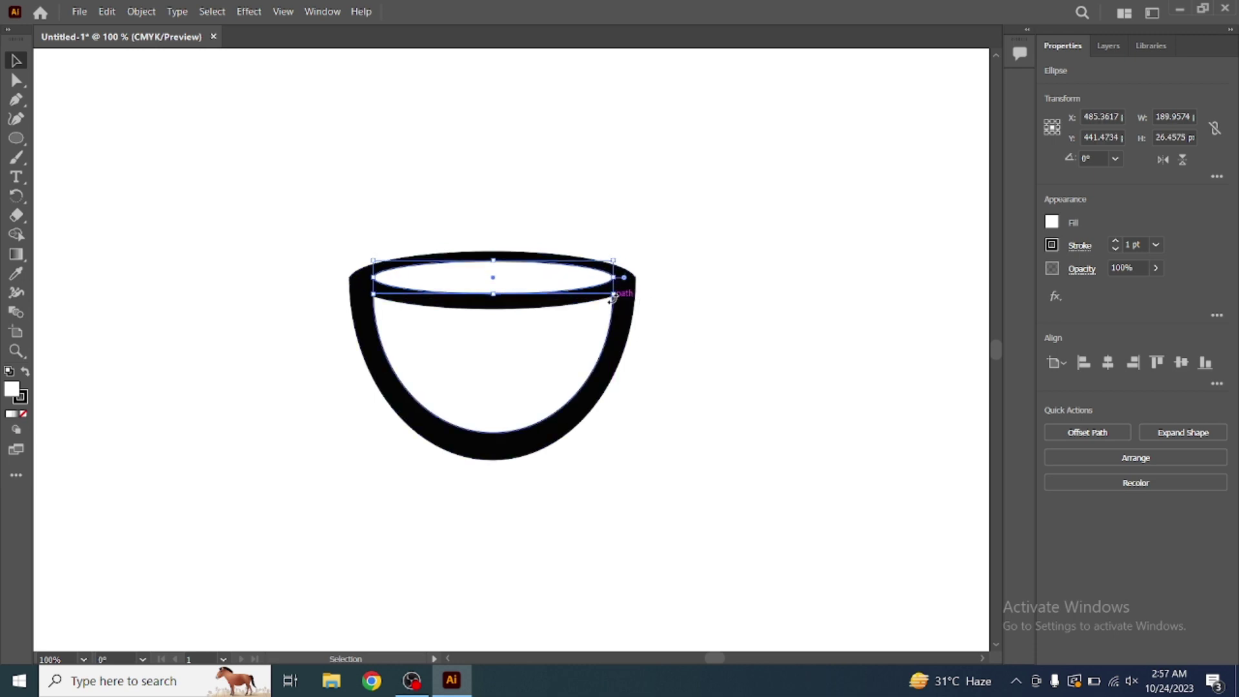
pyautogui.press('Down')
pyautogui.press('Left')
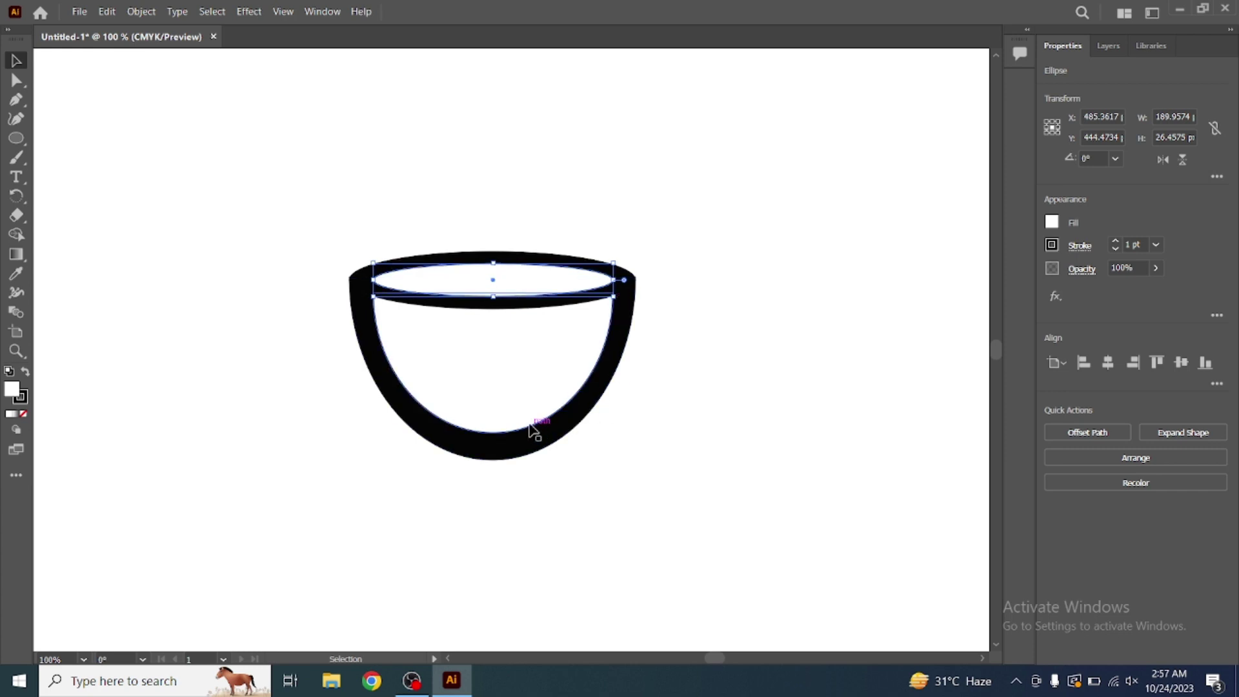
# Step: Resize the black bowl to about 226 × 141 px under the rim, then deselect
pyautogui.click(521, 447)
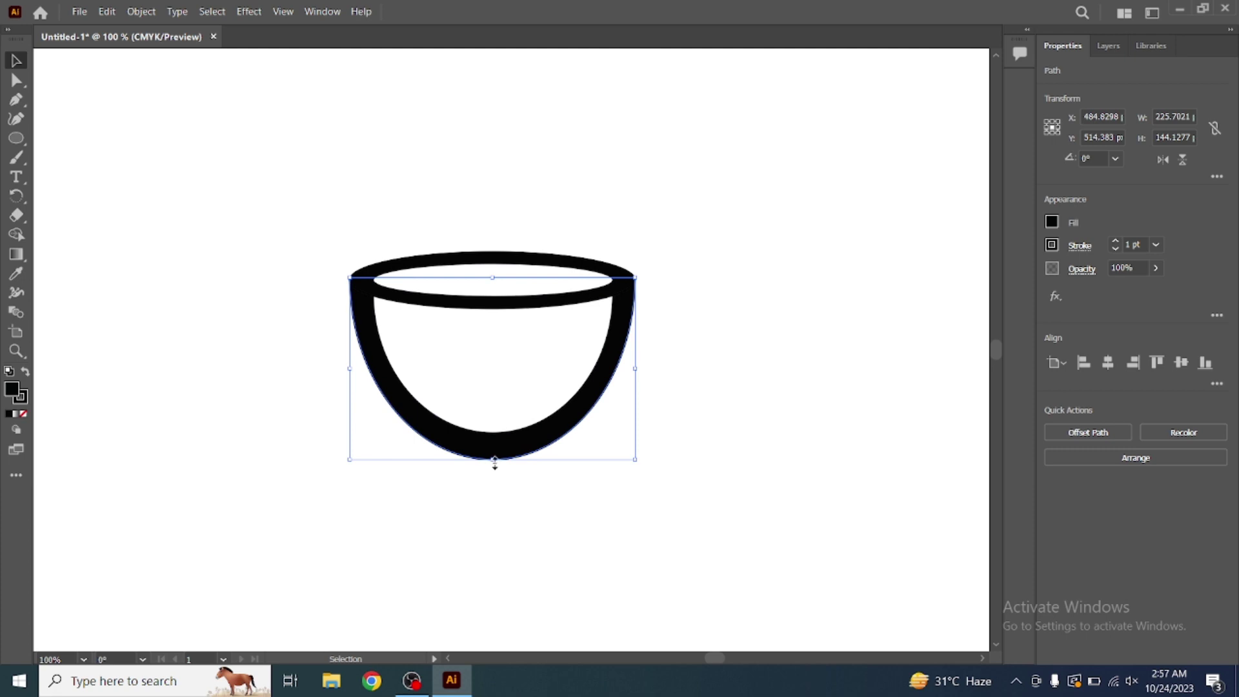
pyautogui.moveTo(495, 462); pyautogui.dragTo(494, 456)
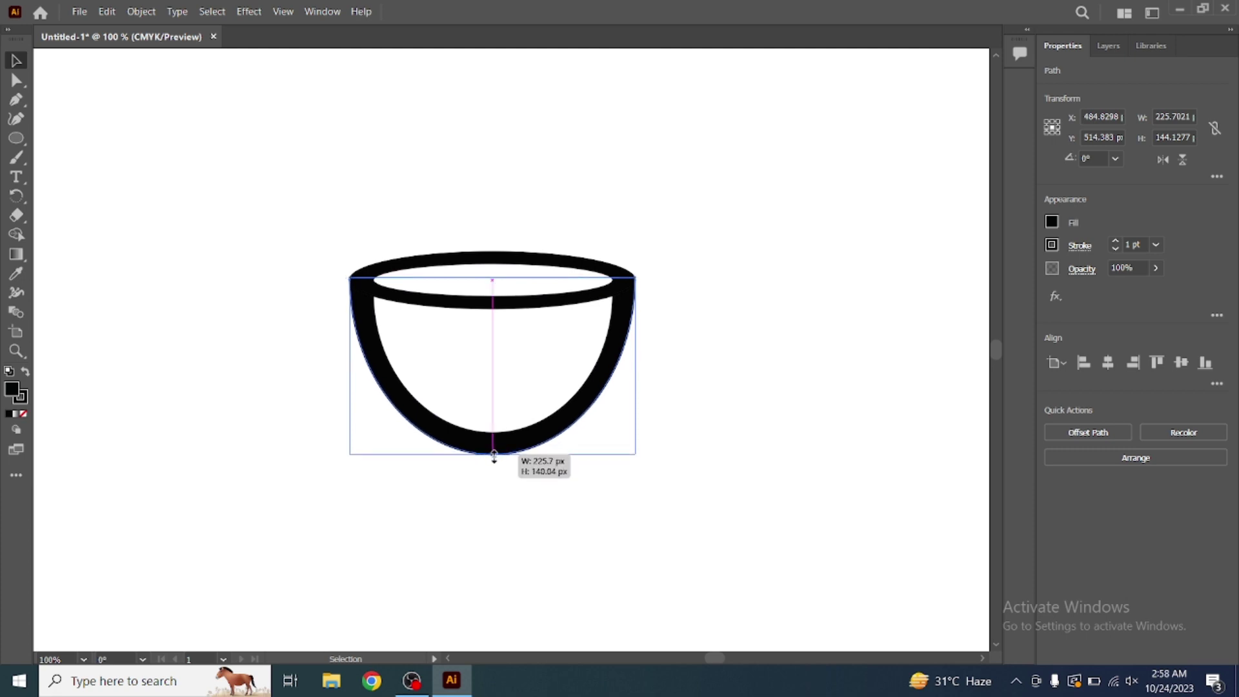
pyautogui.moveTo(494, 456); pyautogui.dragTo(495, 458)
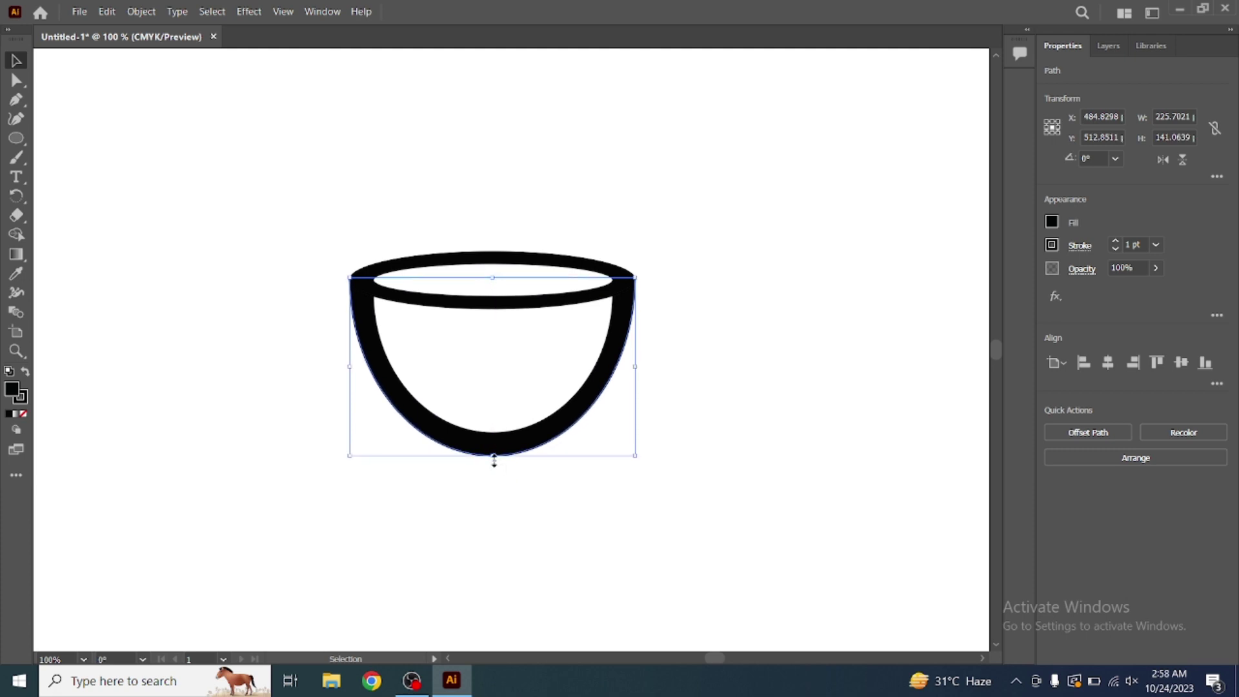
pyautogui.click(285, 422)
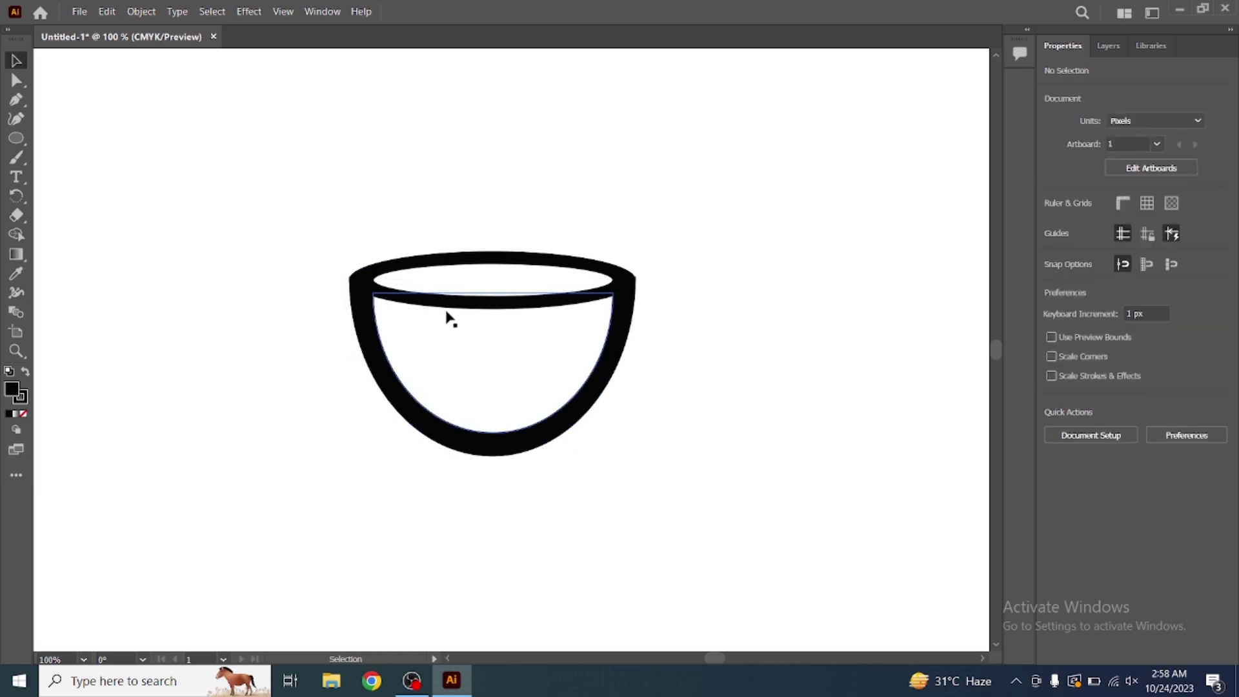
pyautogui.click(626, 290)
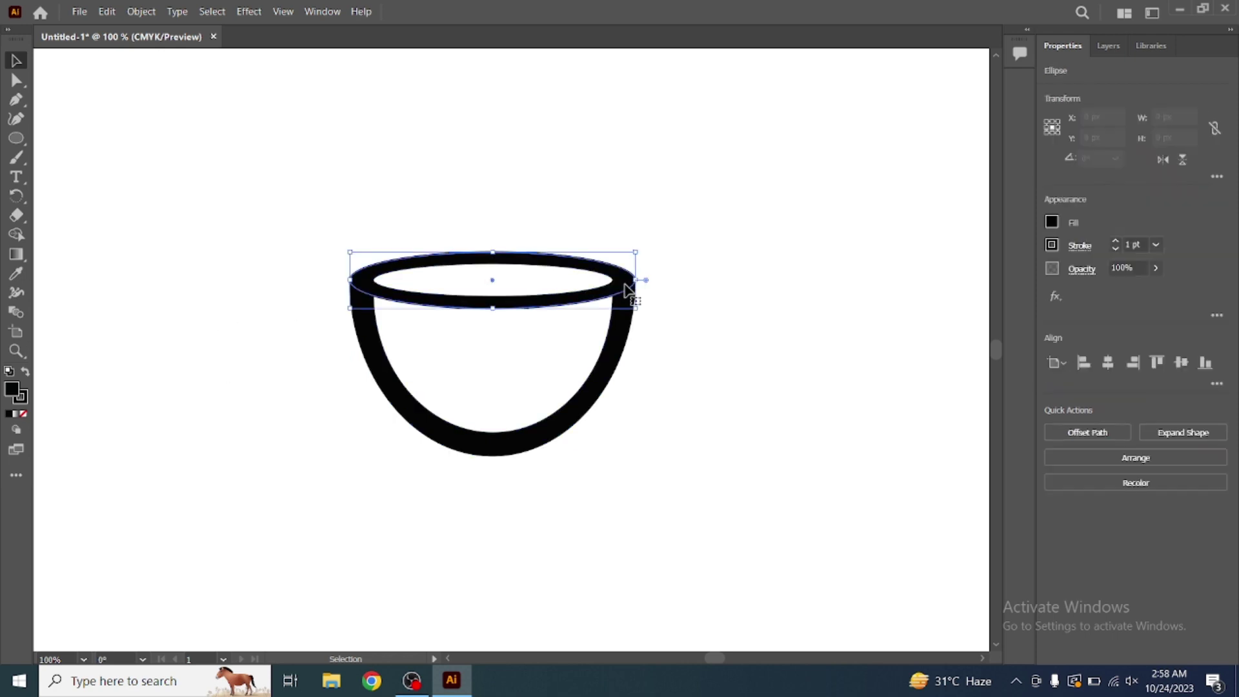
pyautogui.click(823, 360)
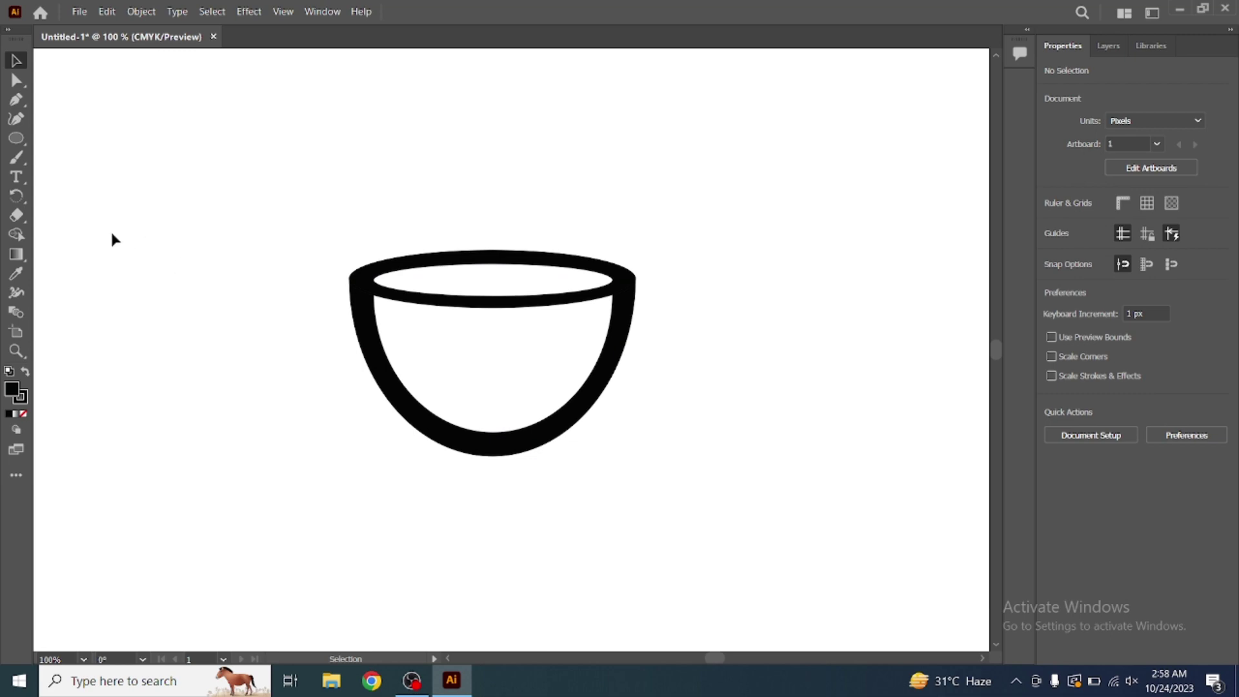
# Step: Draw a flat black base ellipse about 162 × 31 below the bowl and nudge it into place
pyautogui.click(16, 138)
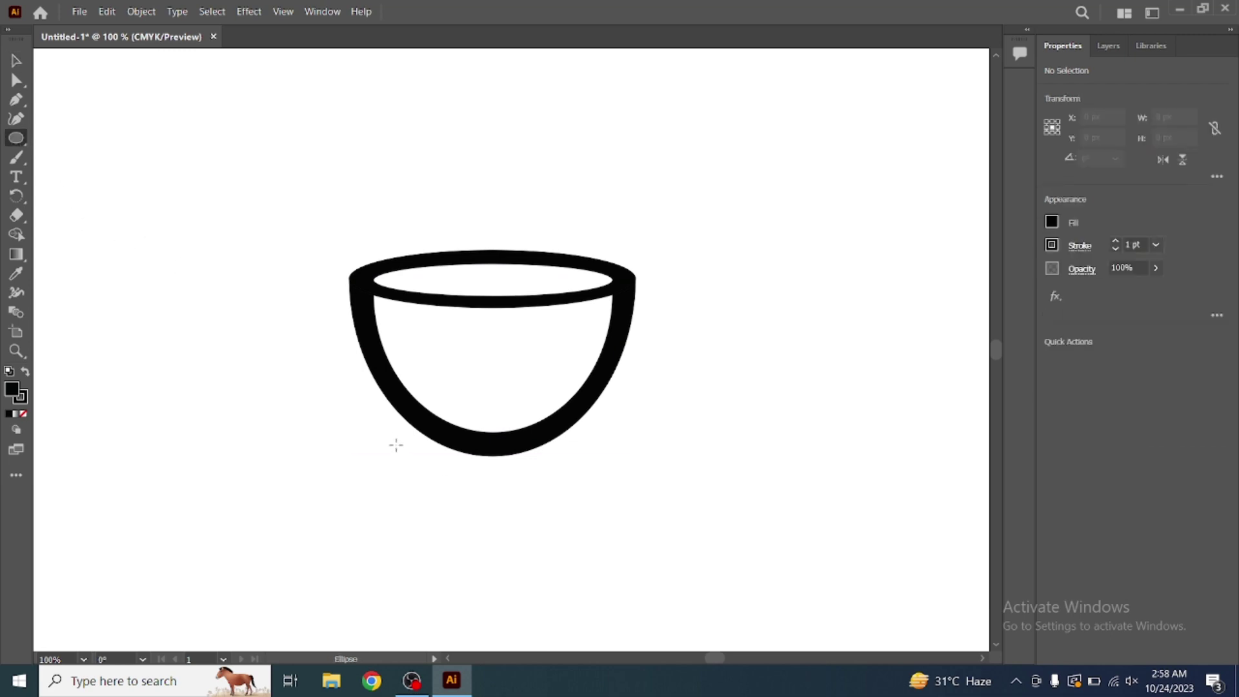
pyautogui.moveTo(389, 448); pyautogui.dragTo(596, 488)
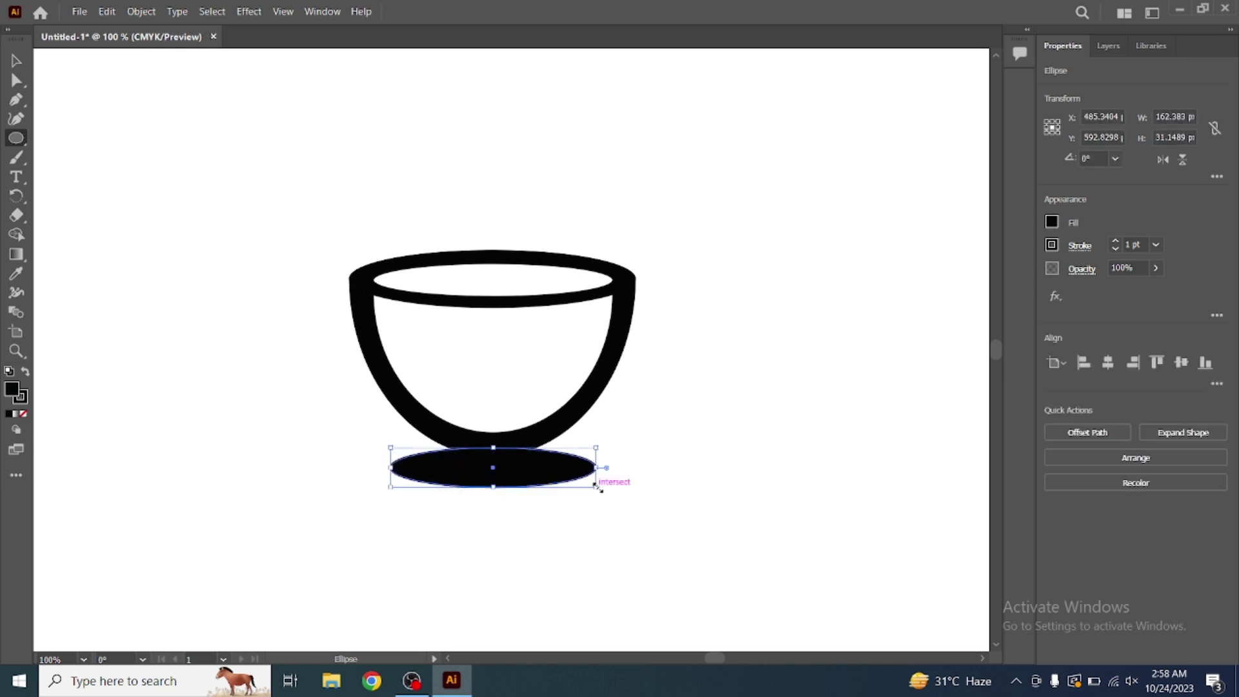
pyautogui.press('Right')
pyautogui.press('Right')
pyautogui.press('Right')
pyautogui.press('Right')
pyautogui.press('Up')
pyautogui.press('Up')
pyautogui.press('Right')
pyautogui.press('Right')
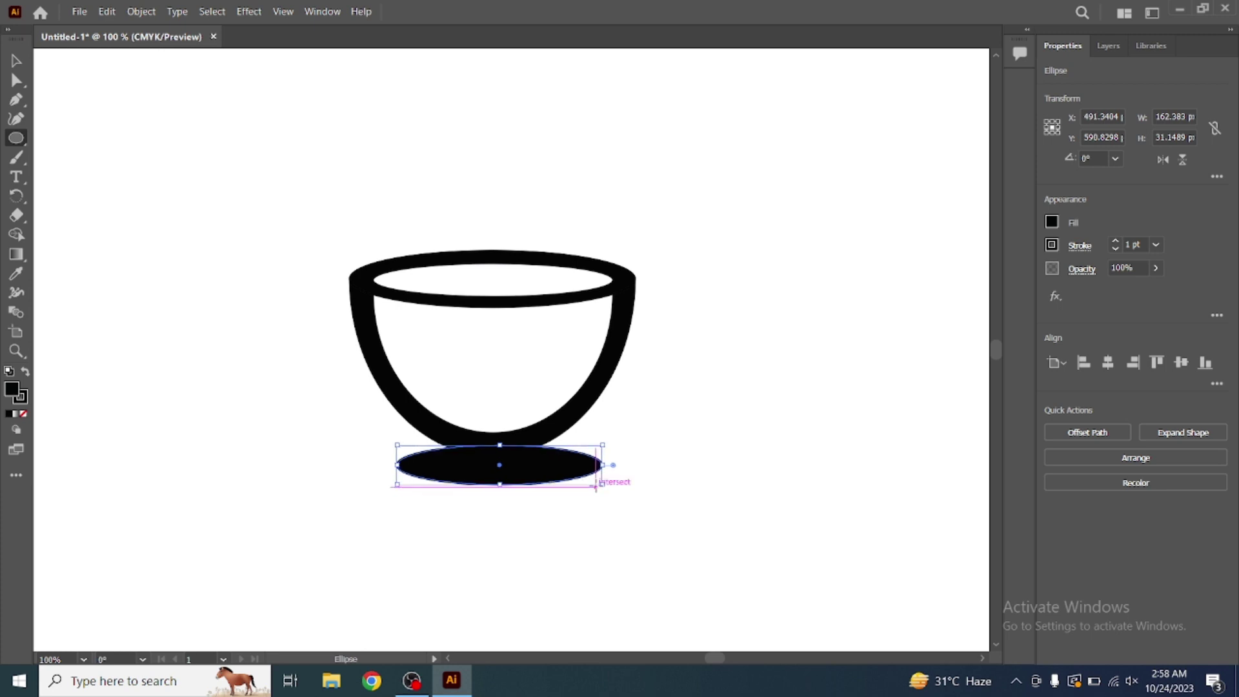
pyautogui.press('Left')
pyautogui.press('Left')
pyautogui.press('Left')
pyautogui.press('Left')
pyautogui.press('Up')
pyautogui.press('Up')
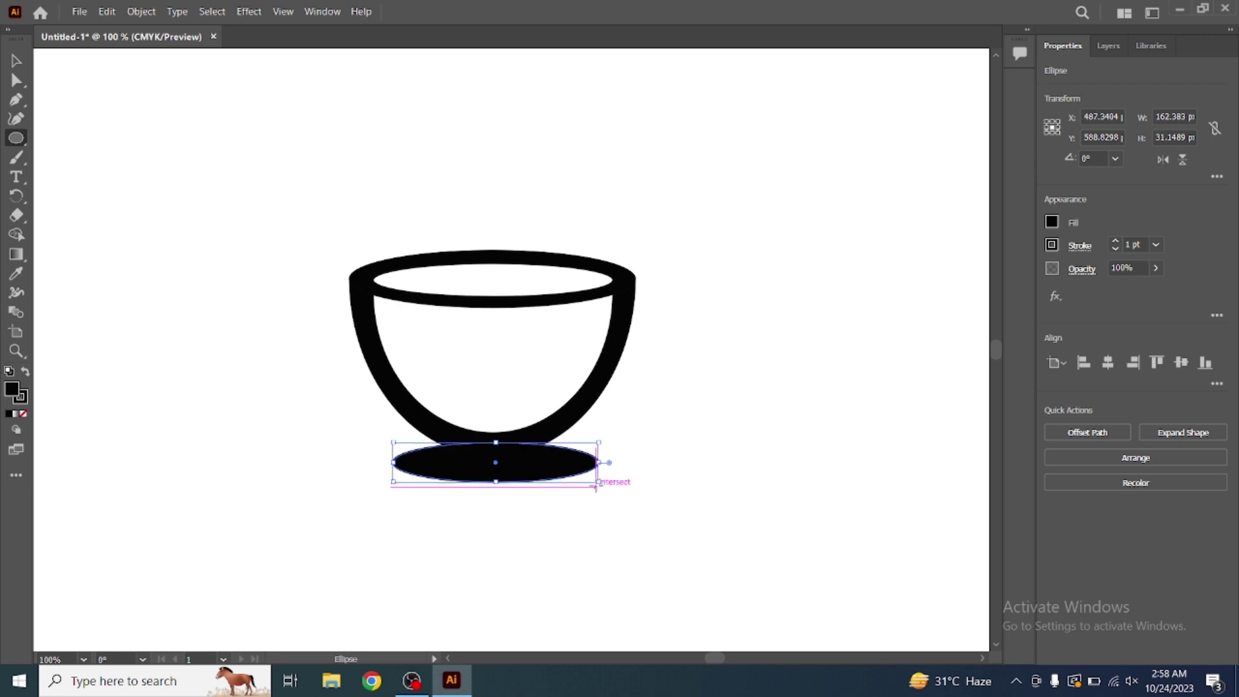
pyautogui.press('Up')
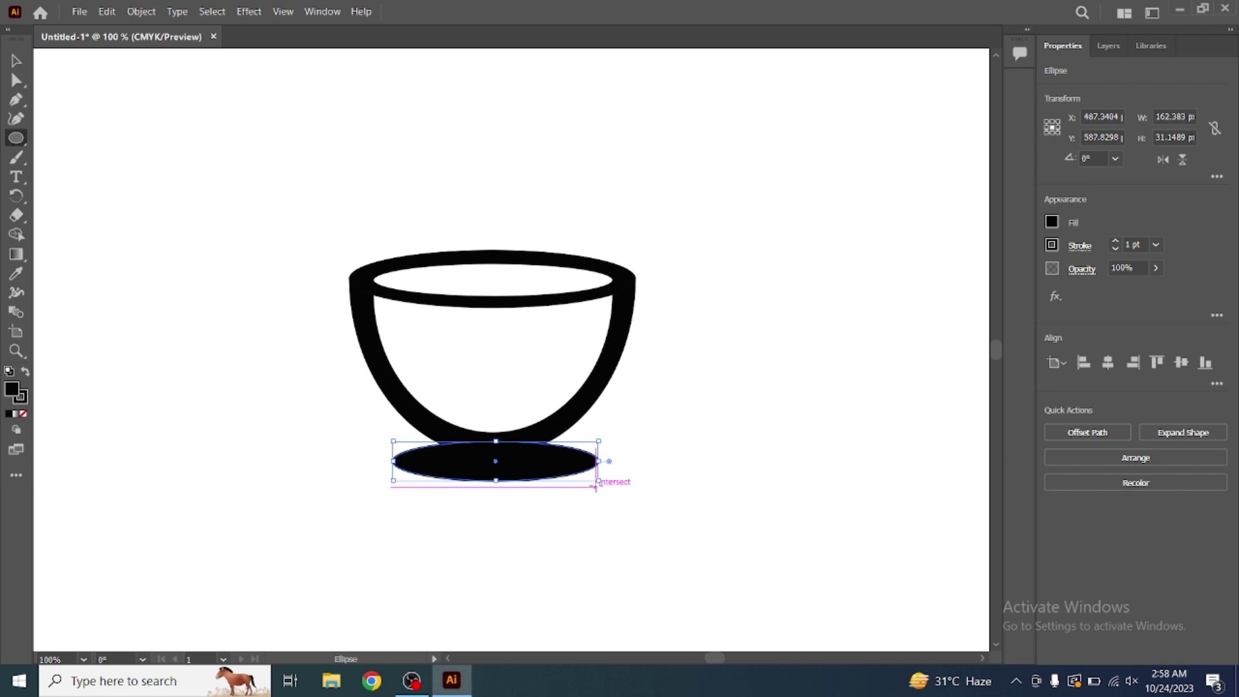
# Step: Duplicate the base ellipse, move the copy onto the saucer and shrink it to about 128 × 26
pyautogui.hotkey('ctrl', 'c')
pyautogui.hotkey('ctrl', 'v')
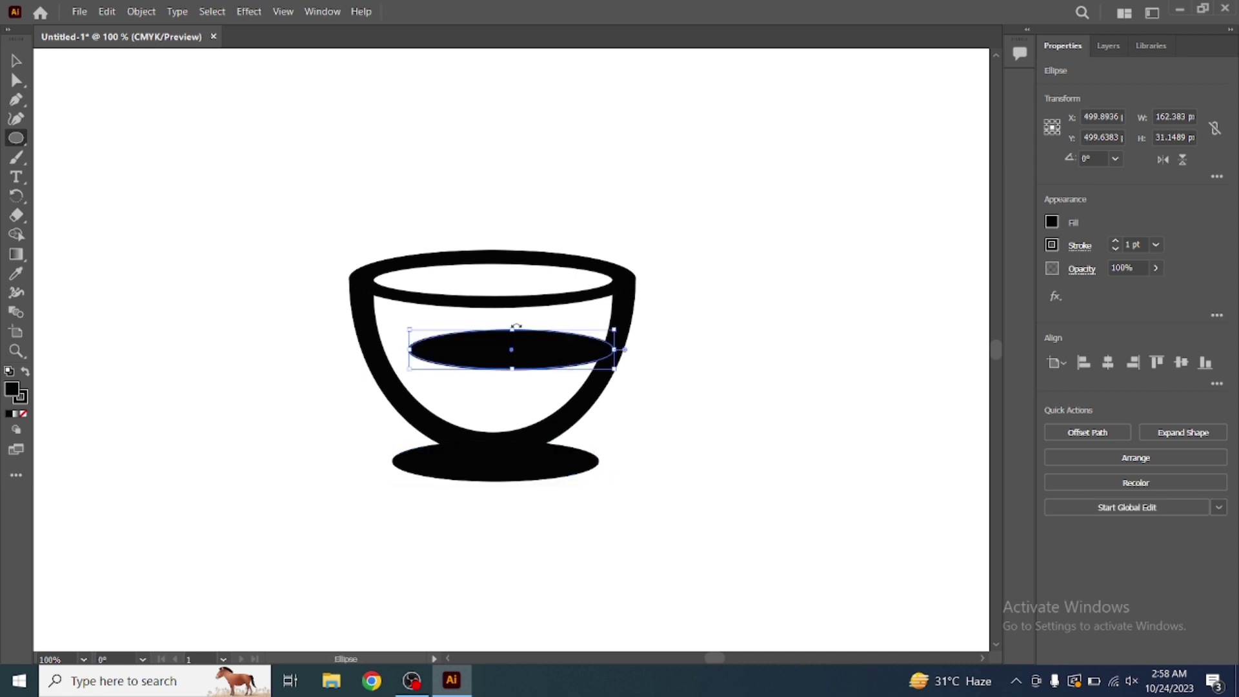
pyautogui.click(21, 65)
pyautogui.moveTo(553, 352); pyautogui.dragTo(533, 436)
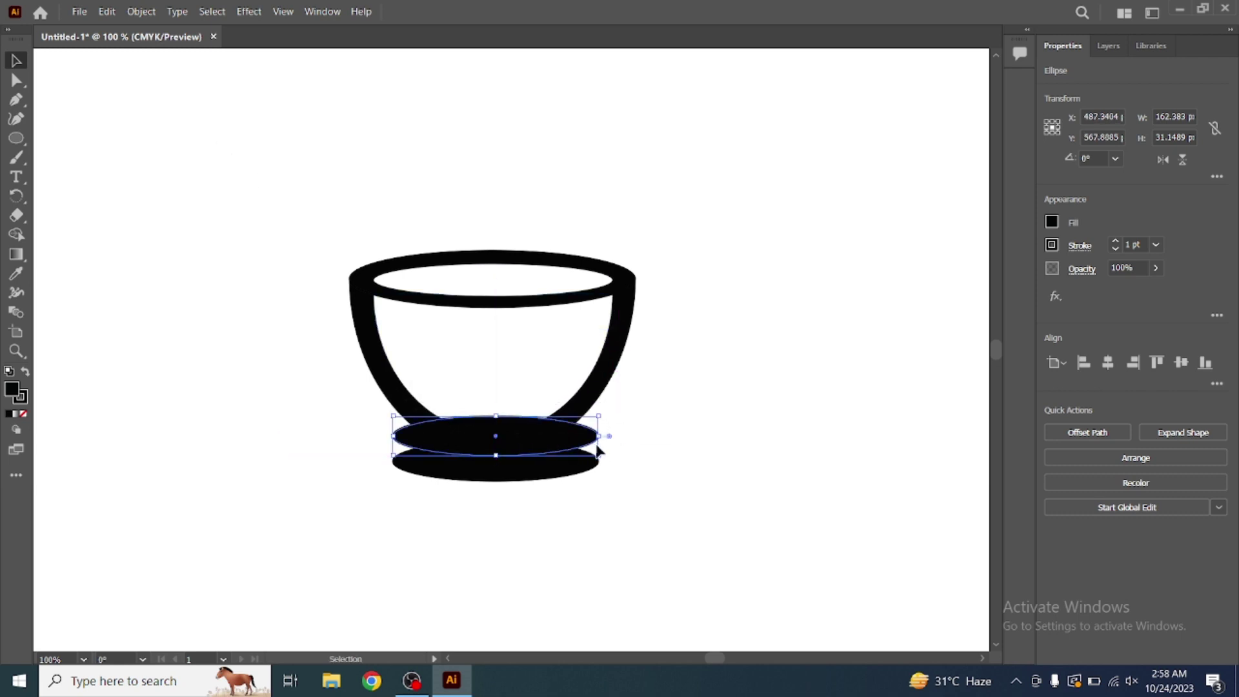
pyautogui.moveTo(601, 458); pyautogui.dragTo(547, 458)
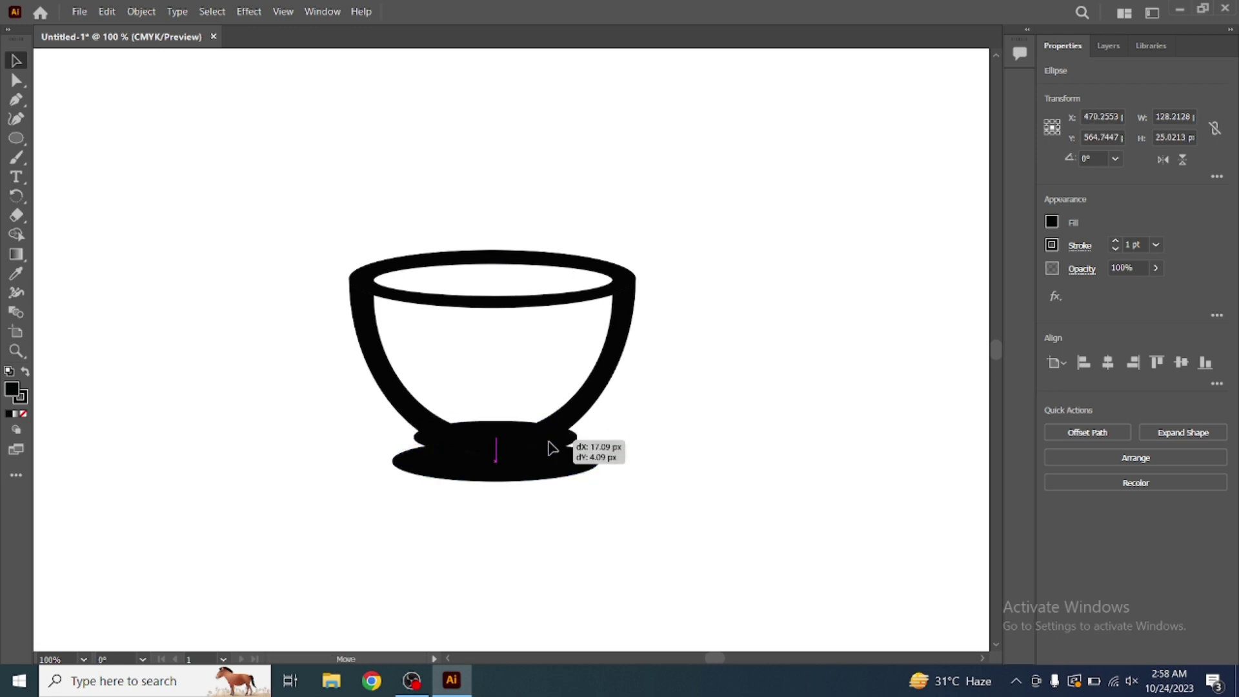
# Step: Fill the smaller saucer ellipse with white using the Color Picker
pyautogui.doubleClick(12, 390)
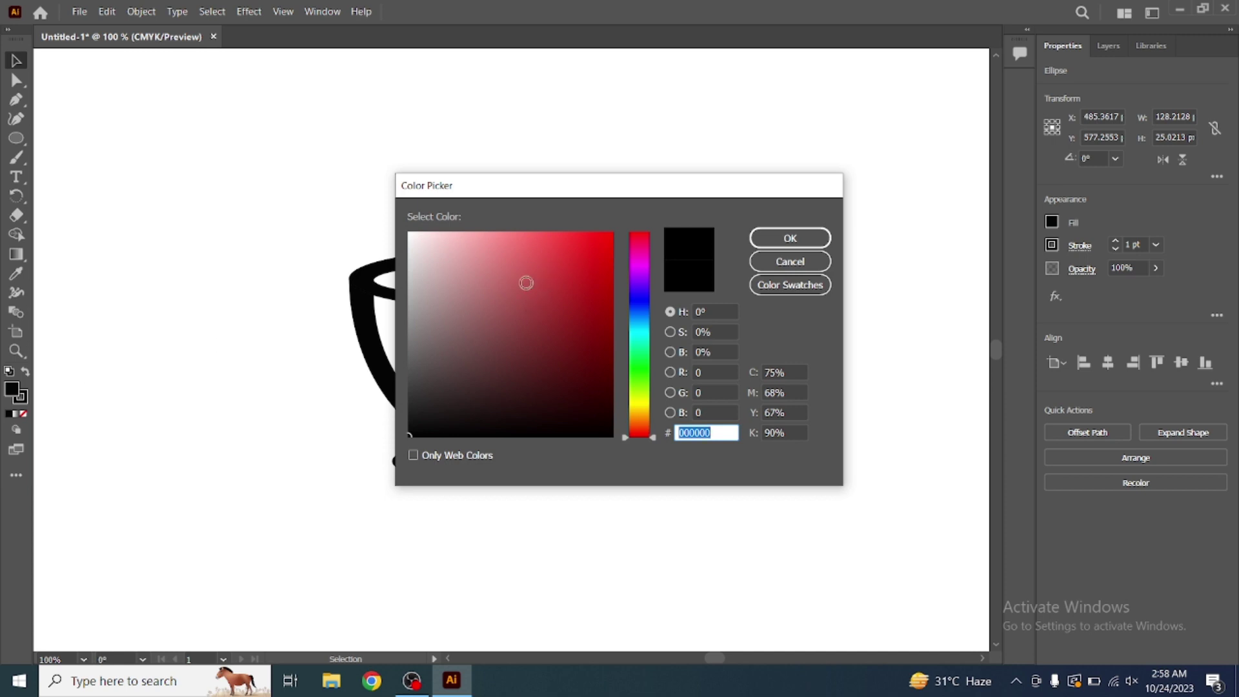
pyautogui.moveTo(433, 291); pyautogui.dragTo(394, 220)
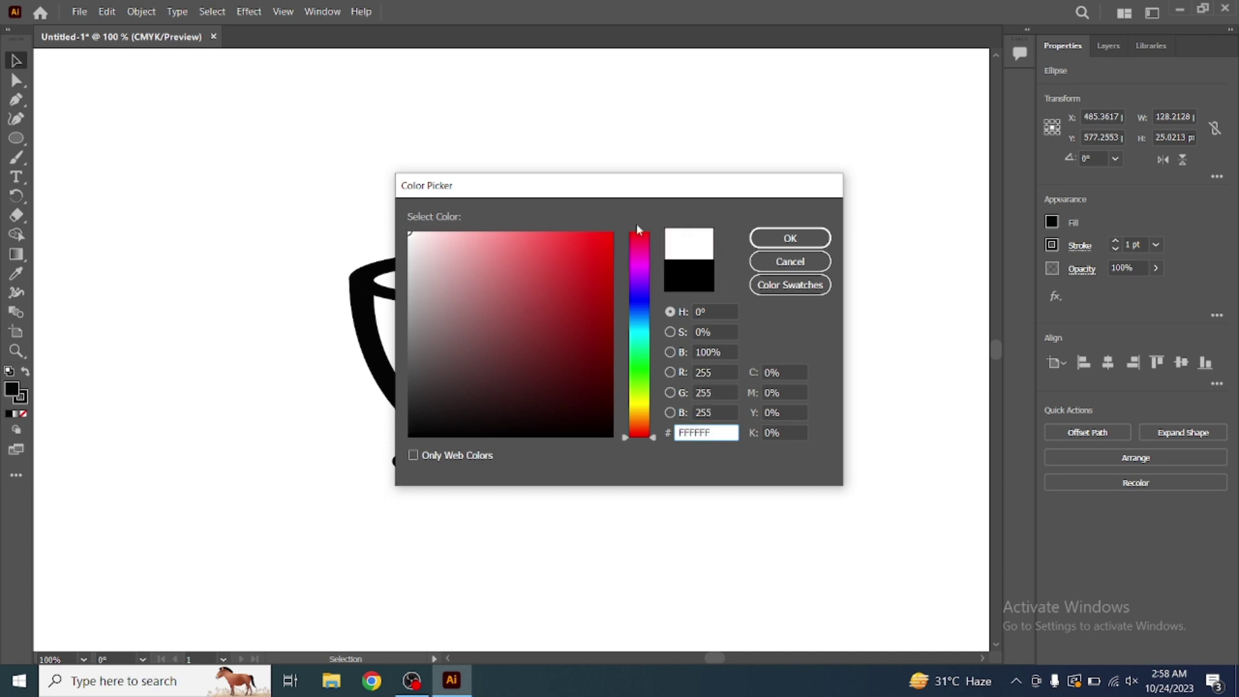
pyautogui.click(812, 239)
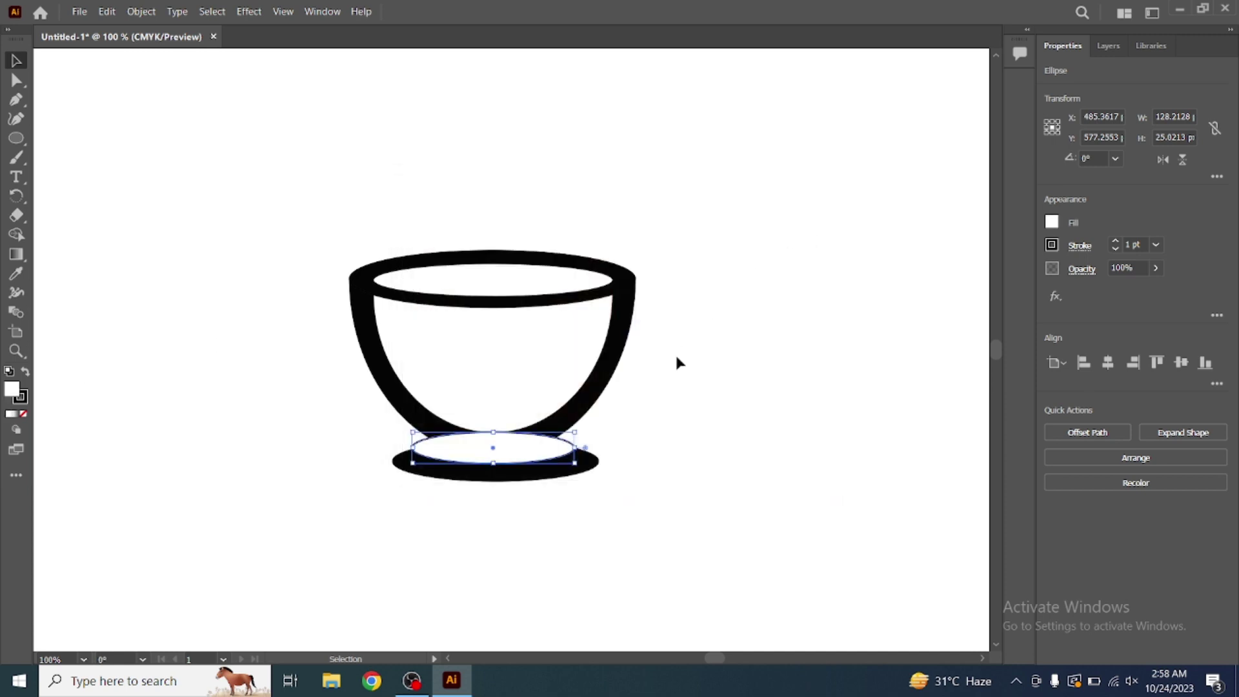
# Step: Shrink the white ellipse to about 120 × 18, fit it on the black saucer, and select both
pyautogui.moveTo(533, 447); pyautogui.dragTo(536, 455)
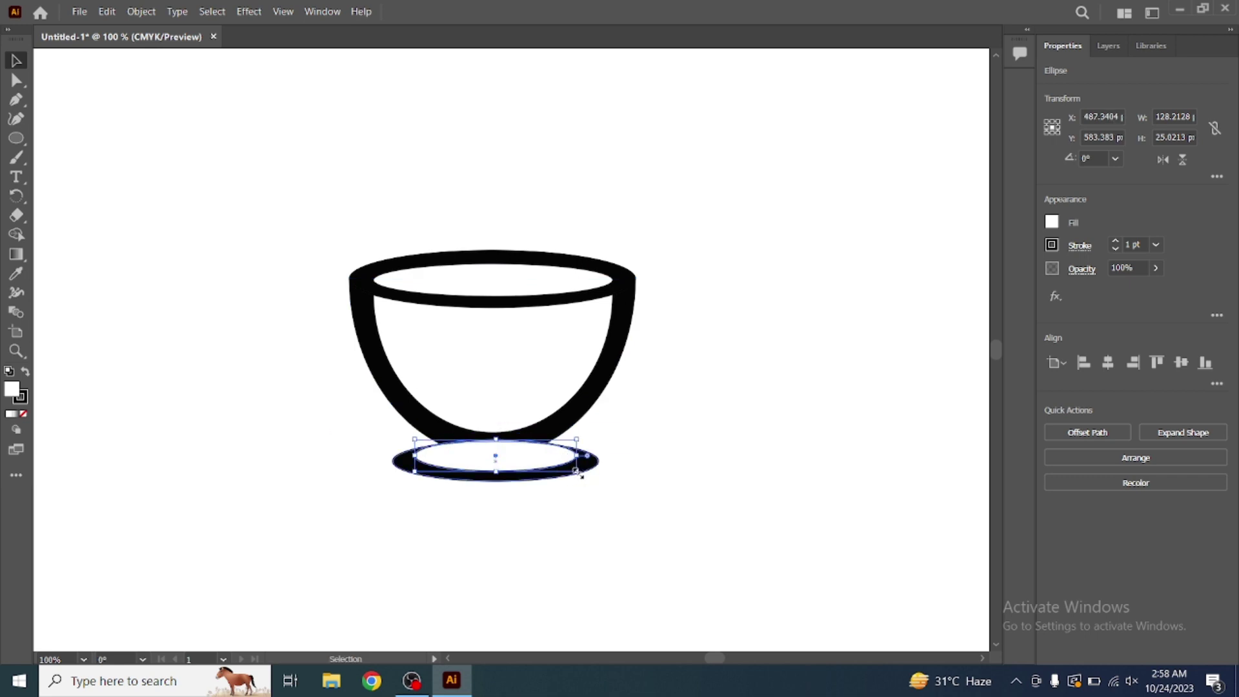
pyautogui.moveTo(581, 476); pyautogui.dragTo(569, 468)
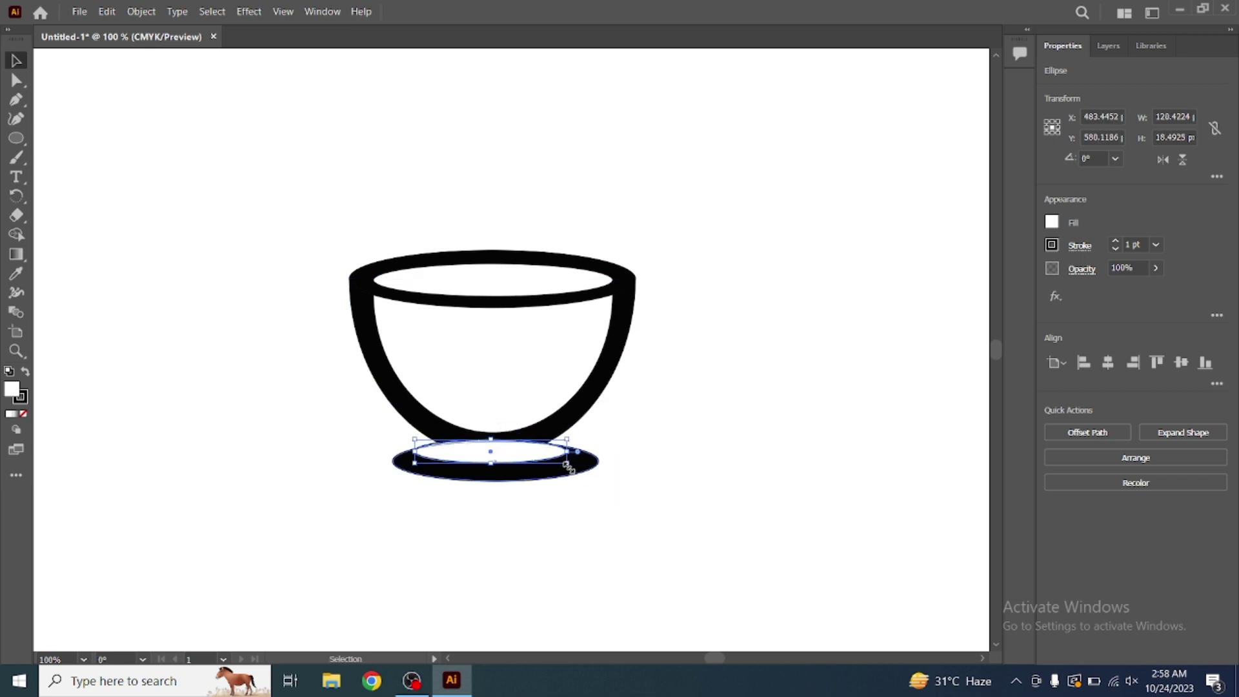
pyautogui.press('Down')
pyautogui.press('Down')
pyautogui.press('Right')
pyautogui.press('Right')
pyautogui.press('Right')
pyautogui.press('Right')
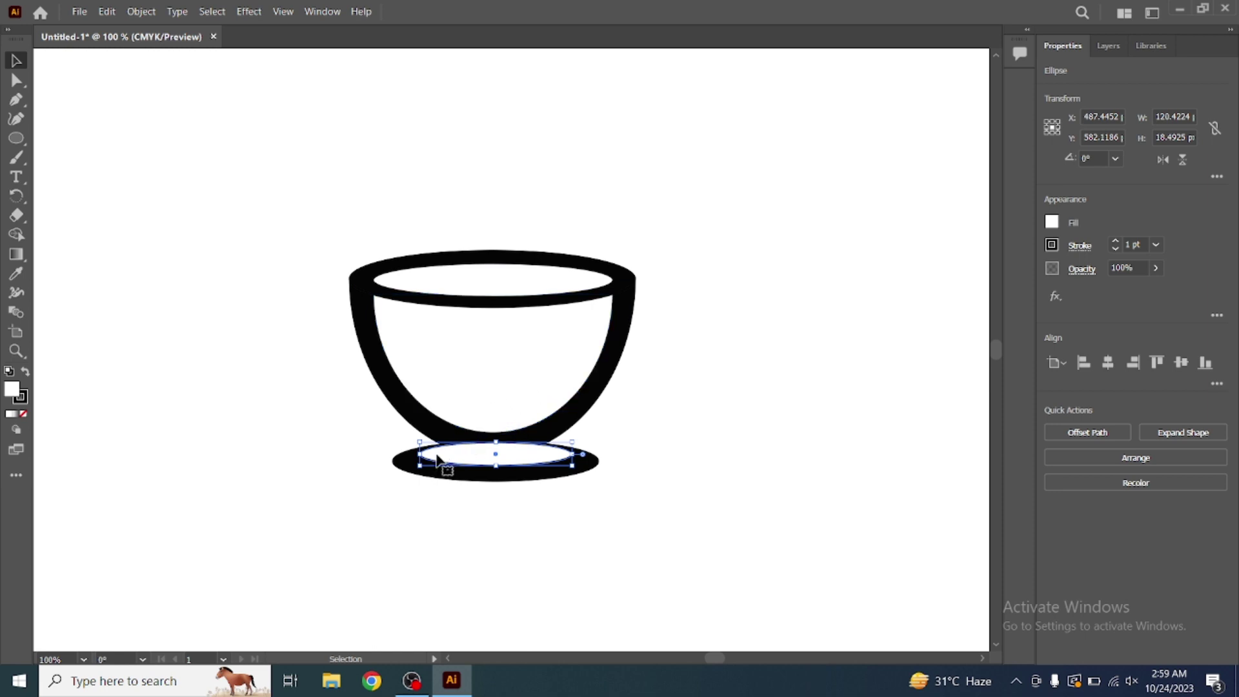
pyautogui.click(410, 472)
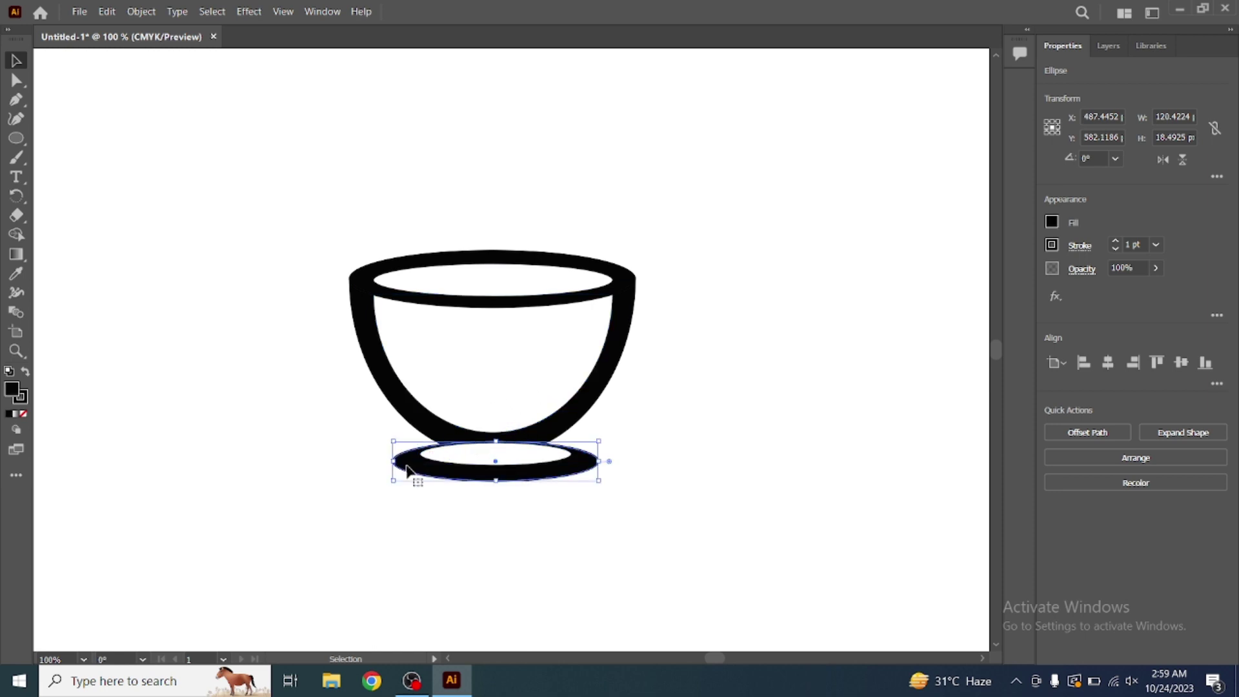
pyautogui.keyDown('shift'); pyautogui.click(460, 458); pyautogui.keyUp('shift')
# Step: Send both saucer ellipses to the back, behind the cup
pyautogui.rightClick(461, 460)
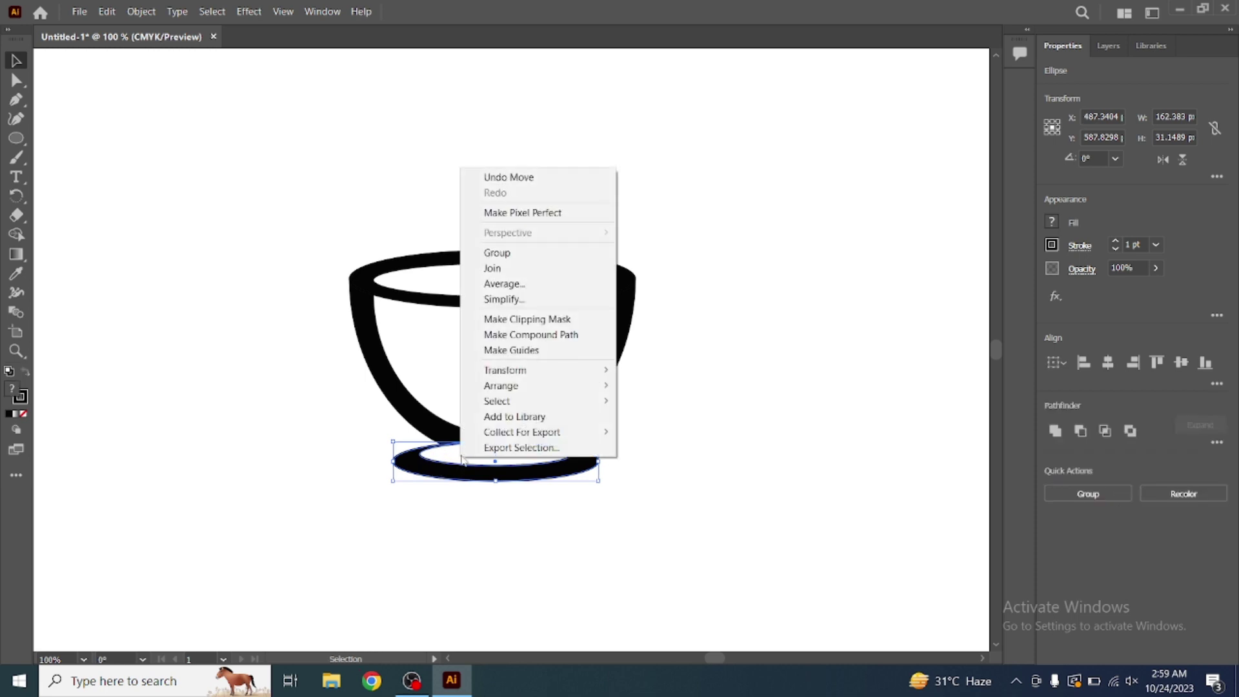
pyautogui.moveTo(501, 385)
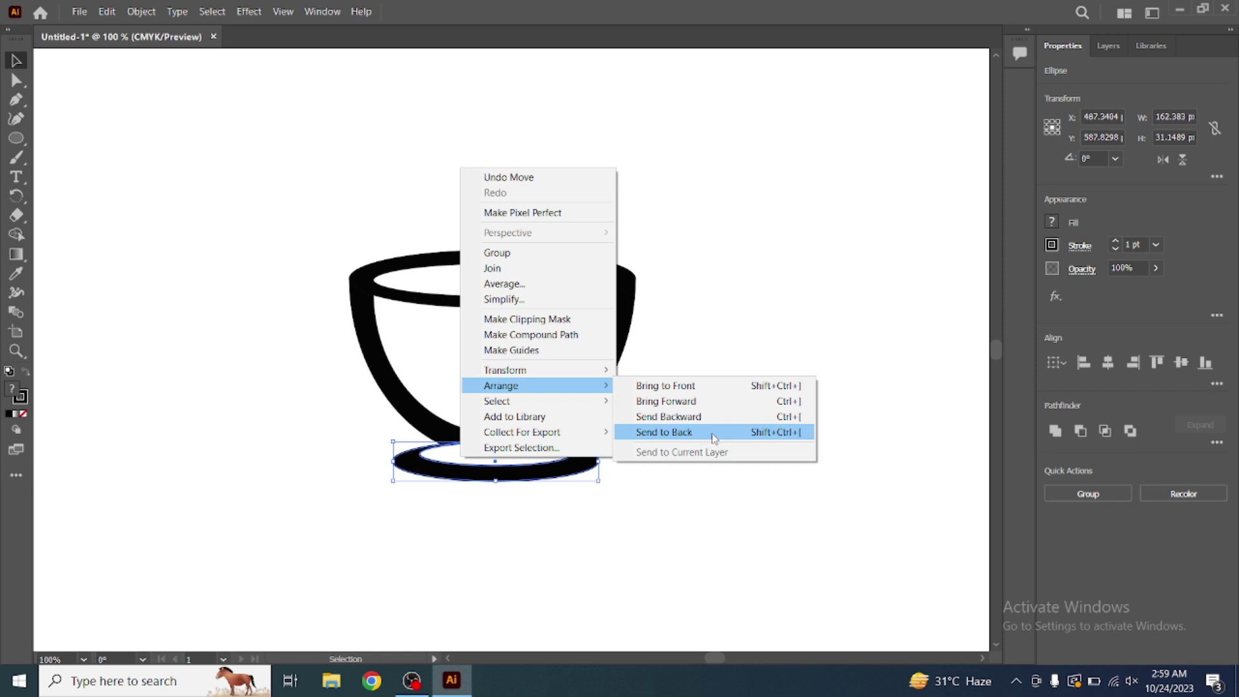
pyautogui.click(714, 435)
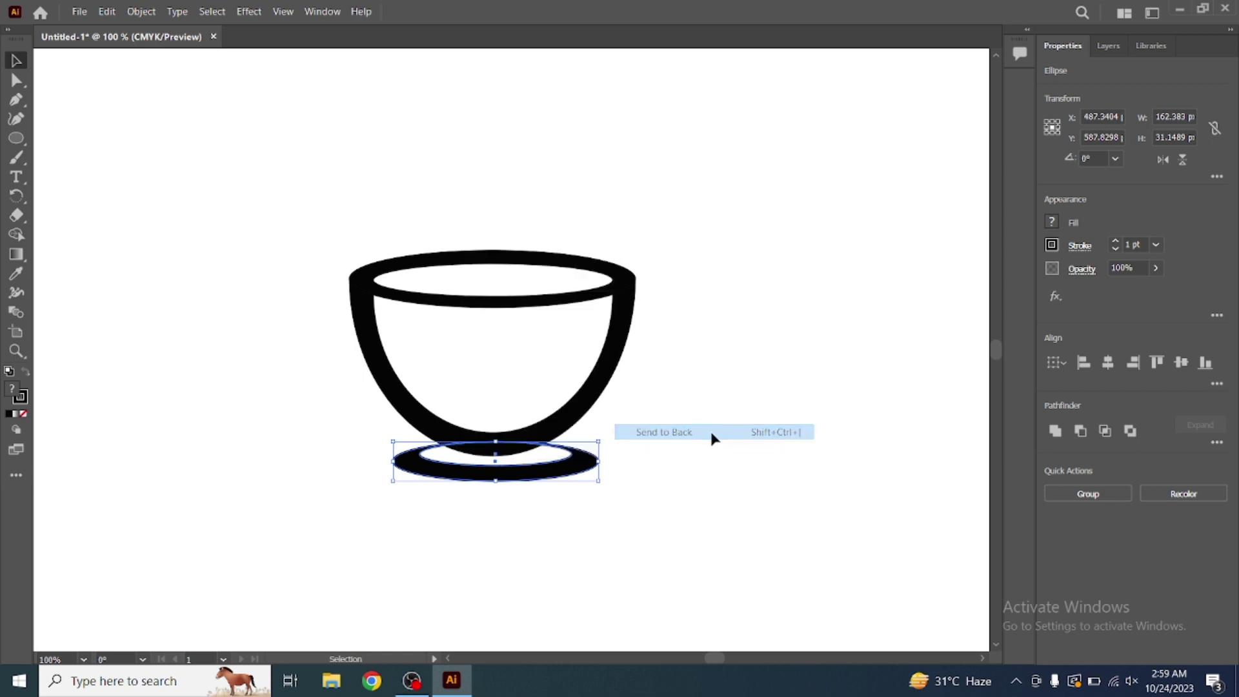
pyautogui.click(671, 546)
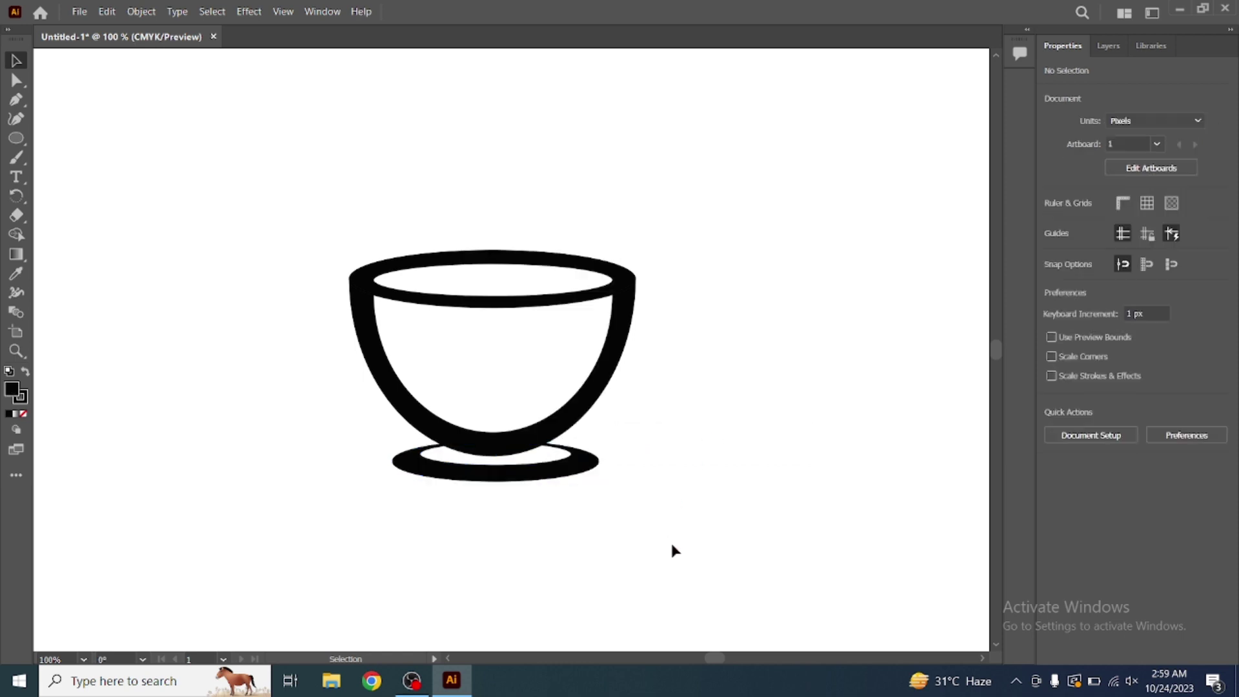
# Step: Nudge the inner white saucer ellipse down 1 px, then deselect
pyautogui.click(552, 478)
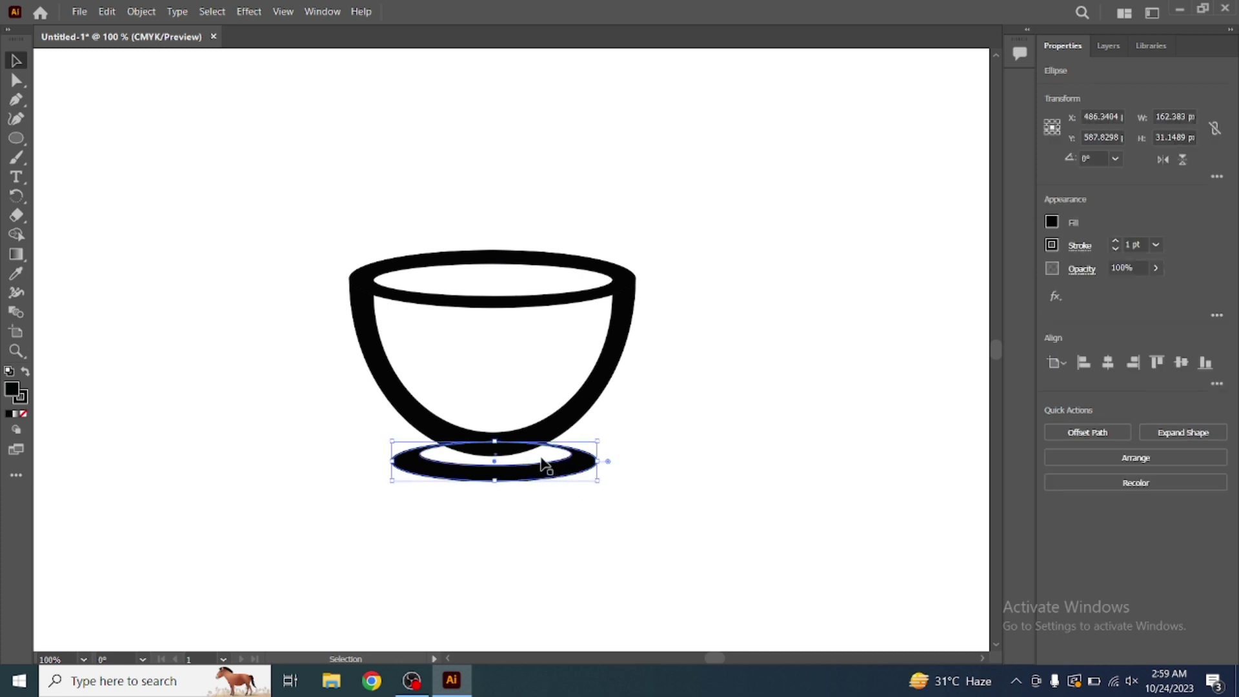
pyautogui.click(543, 462)
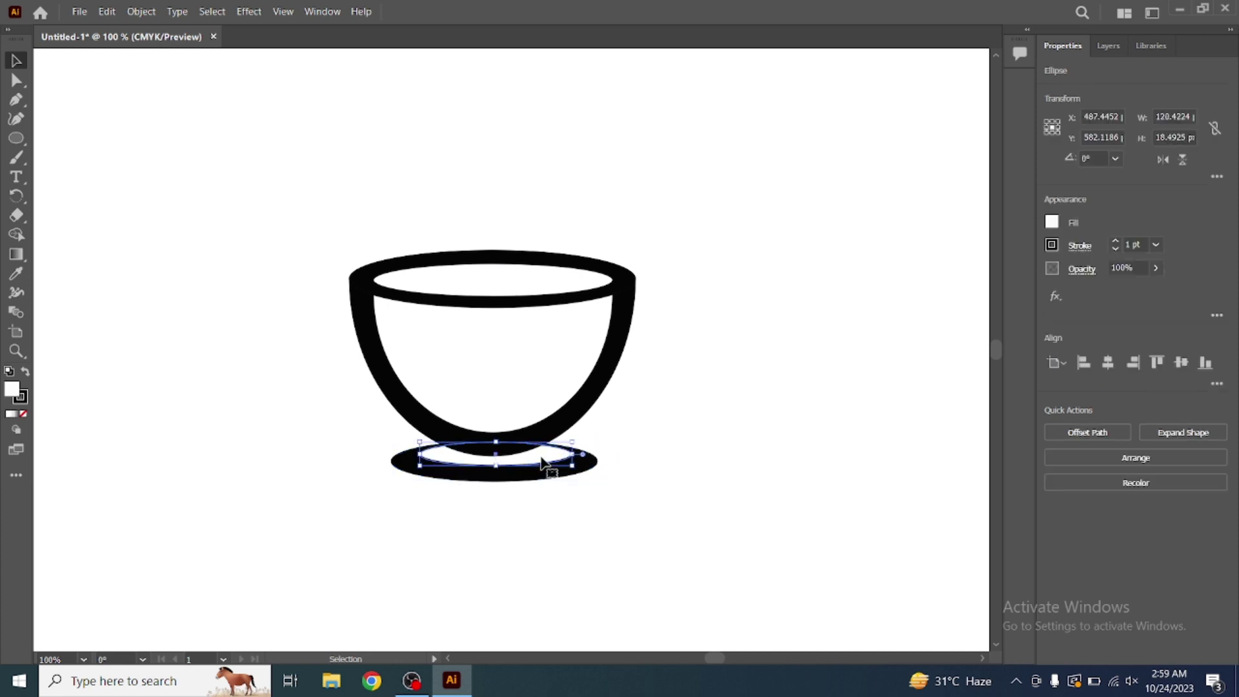
pyautogui.press('Down')
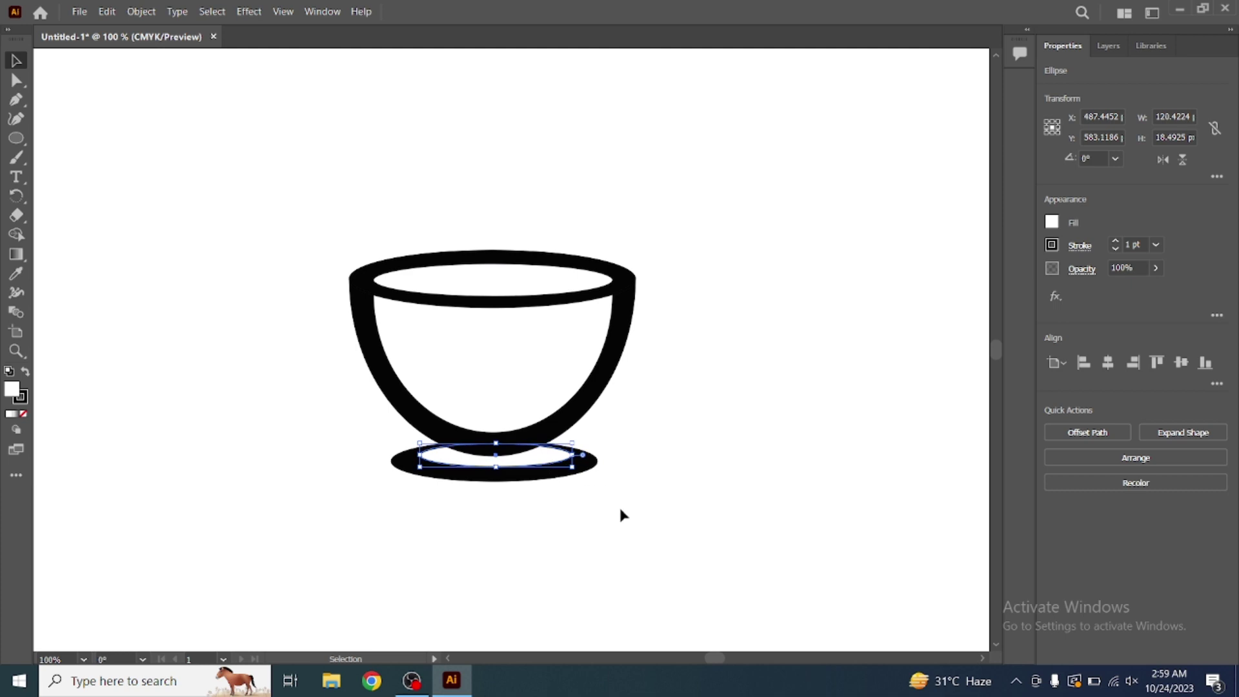
pyautogui.click(623, 514)
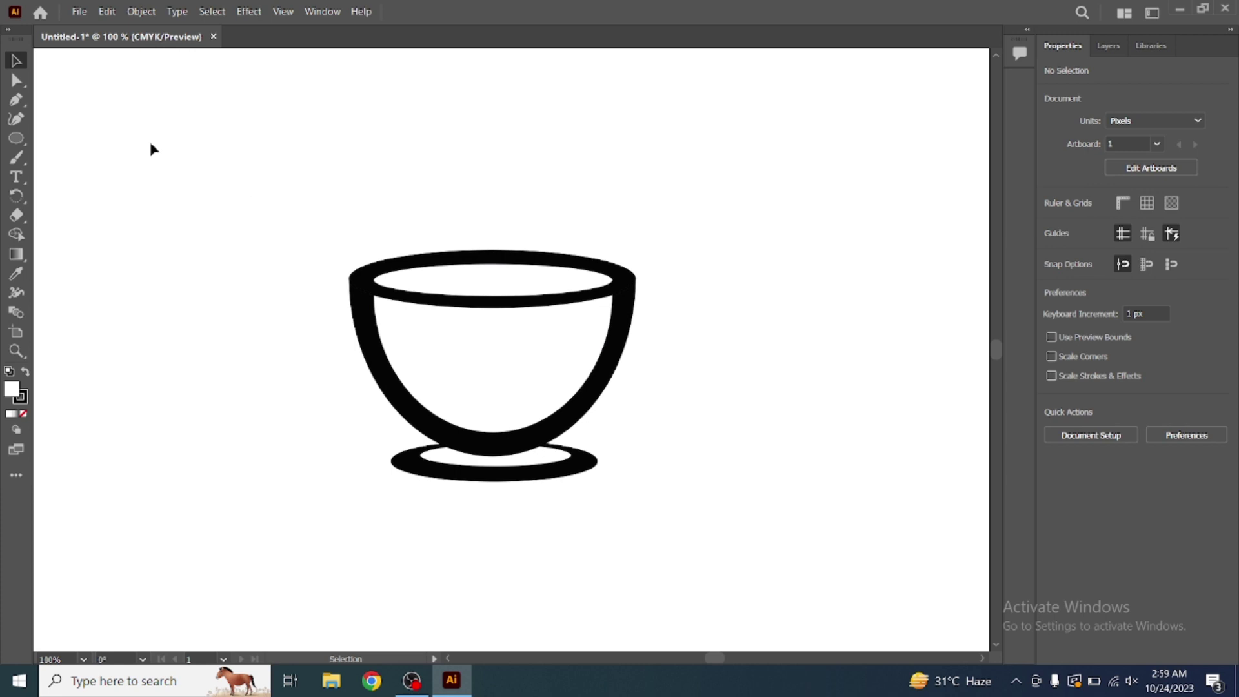
# Step: Start the Pen-tool handle path at the bowl's right side, curving outward and up
pyautogui.click(17, 101)
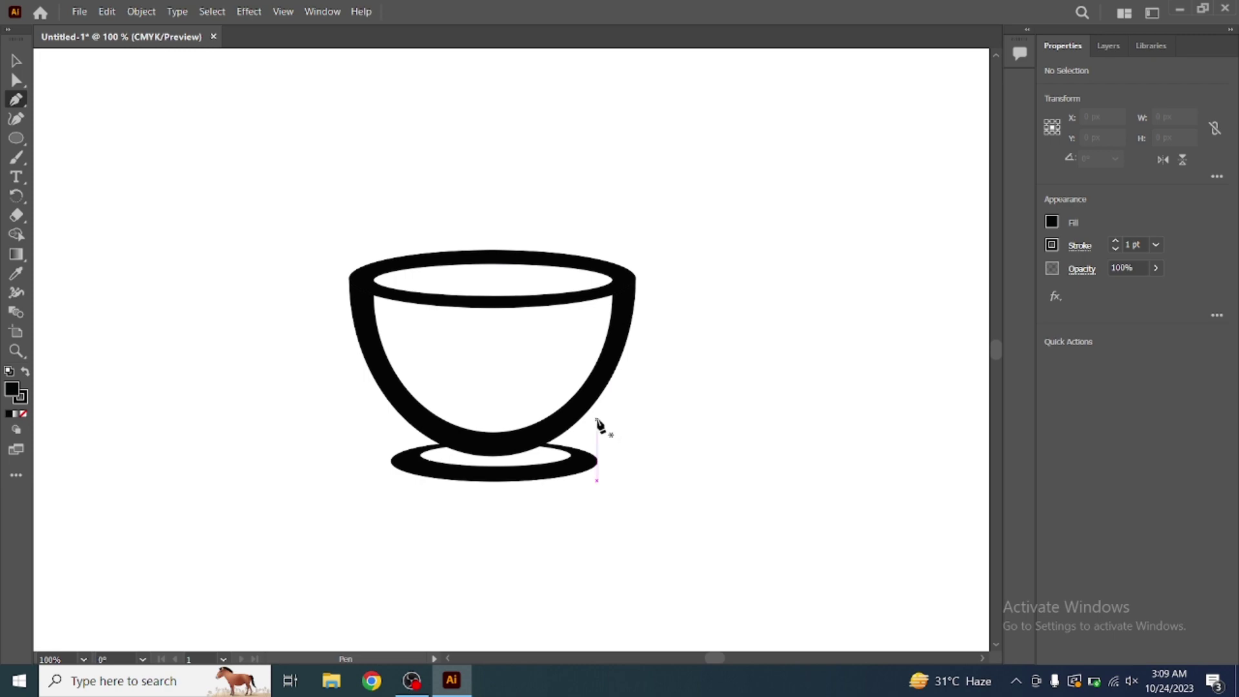
pyautogui.click(597, 420)
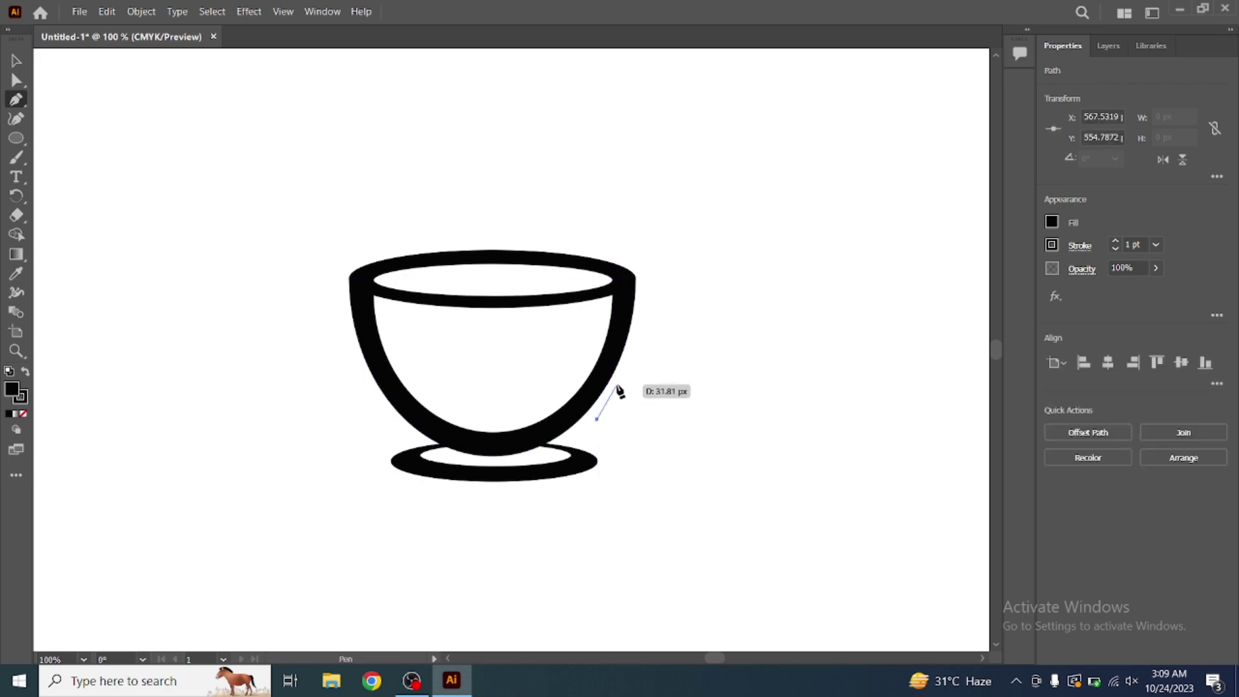
pyautogui.moveTo(618, 385)
pyautogui.mouseDown()
pyautogui.moveTo(655, 364)
pyautogui.moveTo(658, 375)
pyautogui.mouseUp()
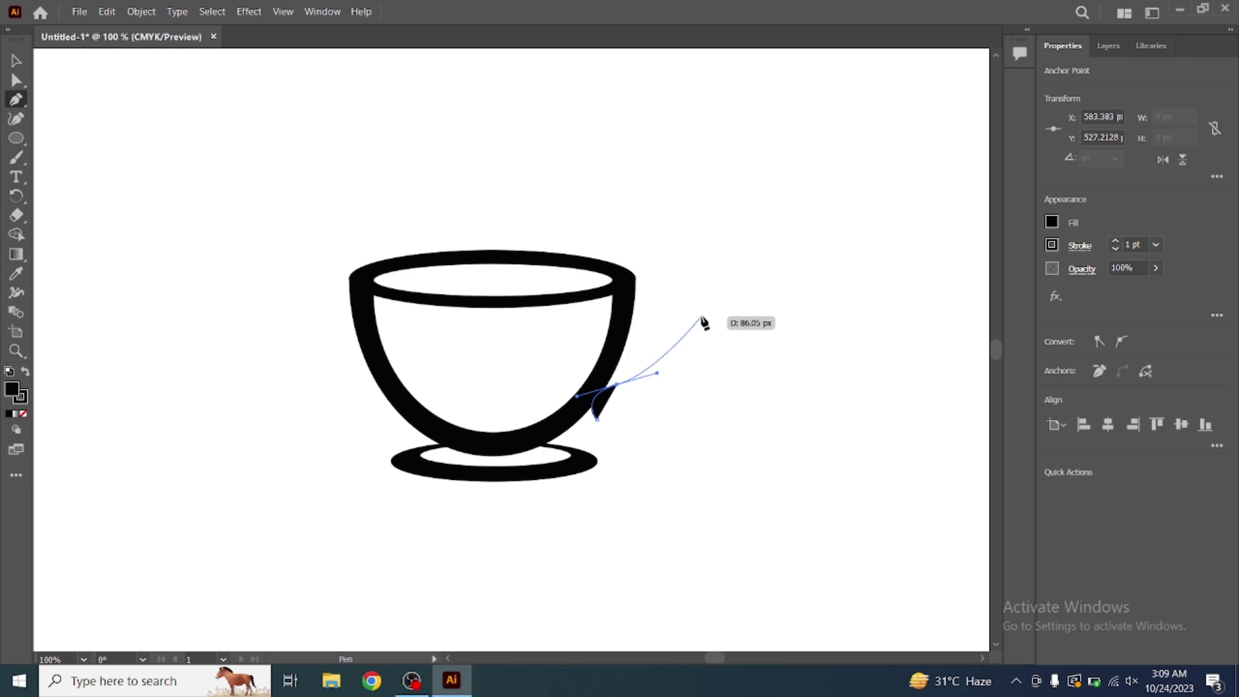
pyautogui.click(617, 386)
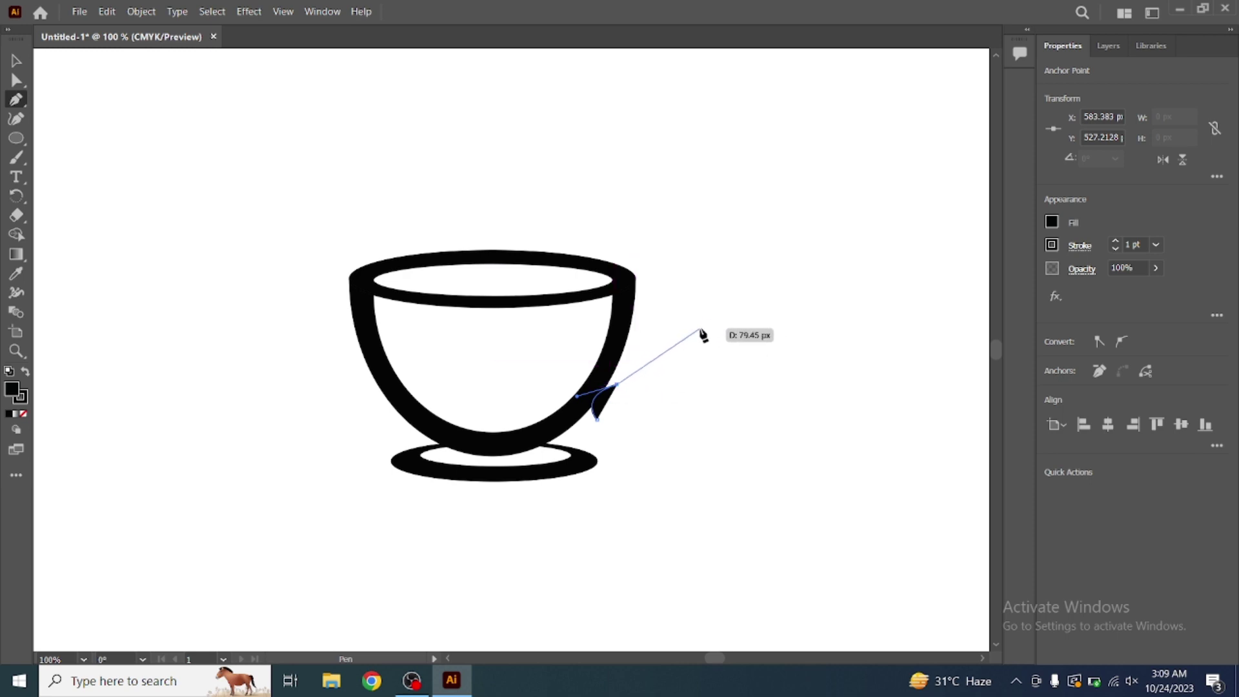
pyautogui.moveTo(699, 326)
pyautogui.mouseDown()
pyautogui.moveTo(694, 298)
pyautogui.moveTo(713, 286)
pyautogui.mouseUp()
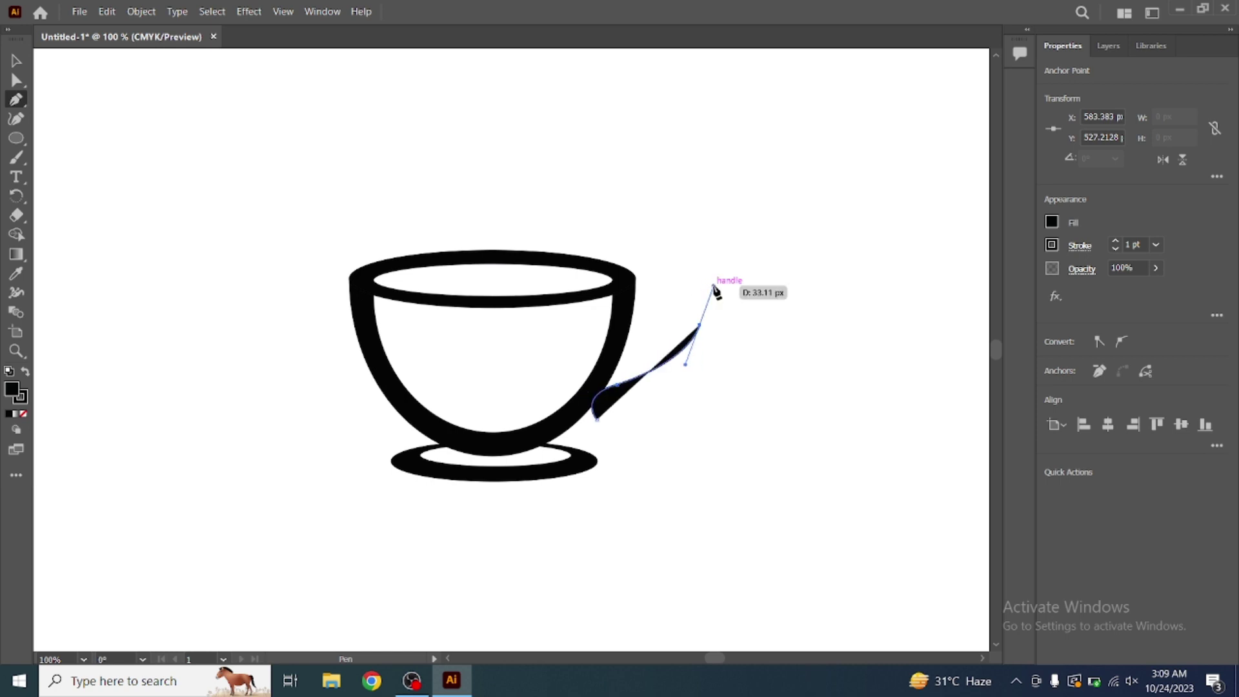
pyautogui.click(635, 323)
pyautogui.moveTo(636, 332); pyautogui.dragTo(635, 376)
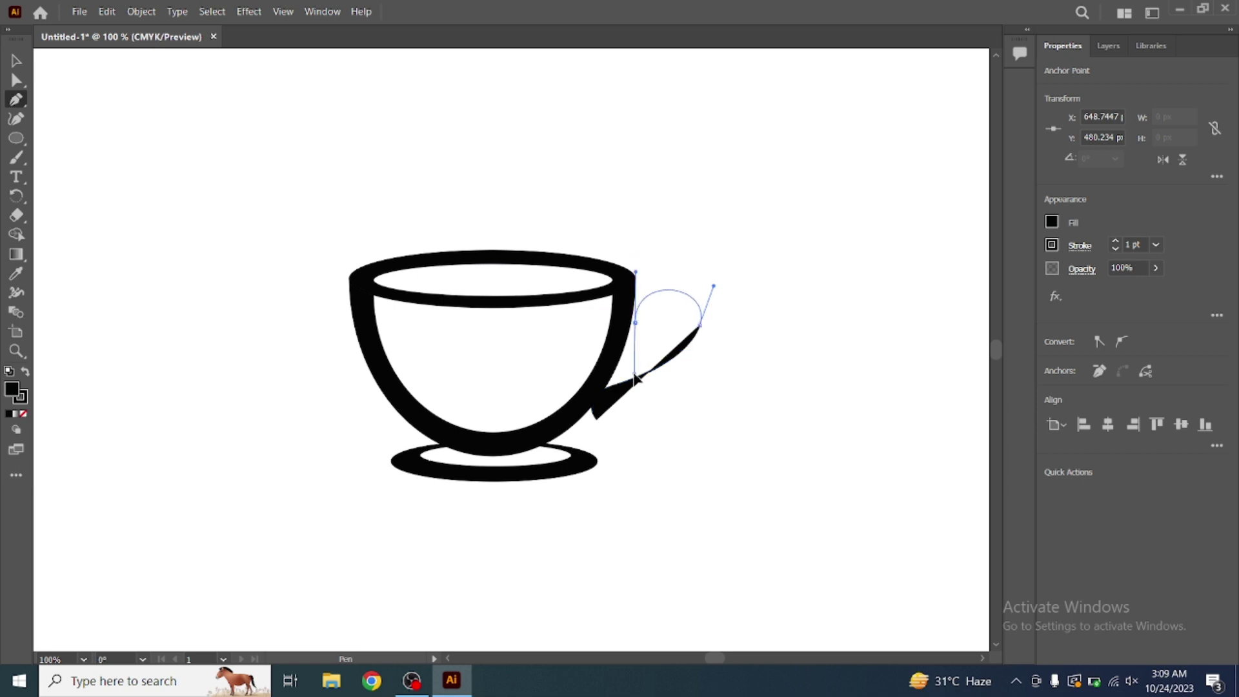
# Step: Bring the handle's top anchor to the rim, shape its outer curve, and close the path
pyautogui.moveTo(636, 324); pyautogui.dragTo(637, 321)
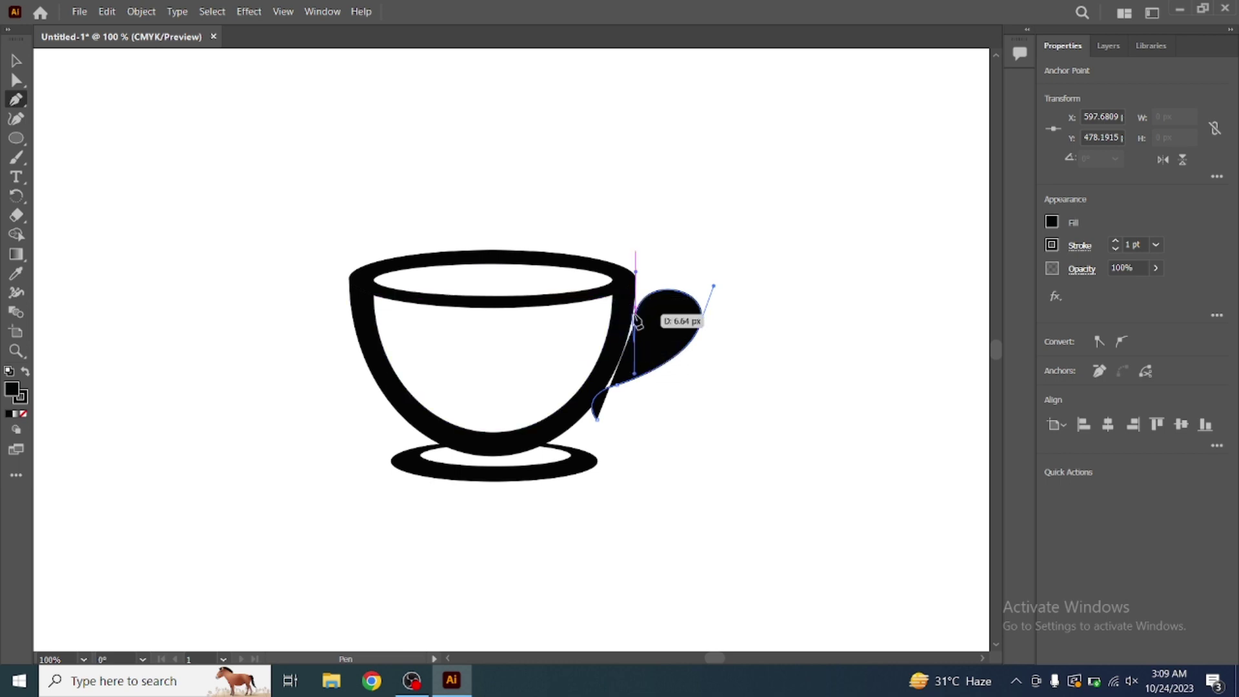
pyautogui.moveTo(637, 320); pyautogui.dragTo(632, 292)
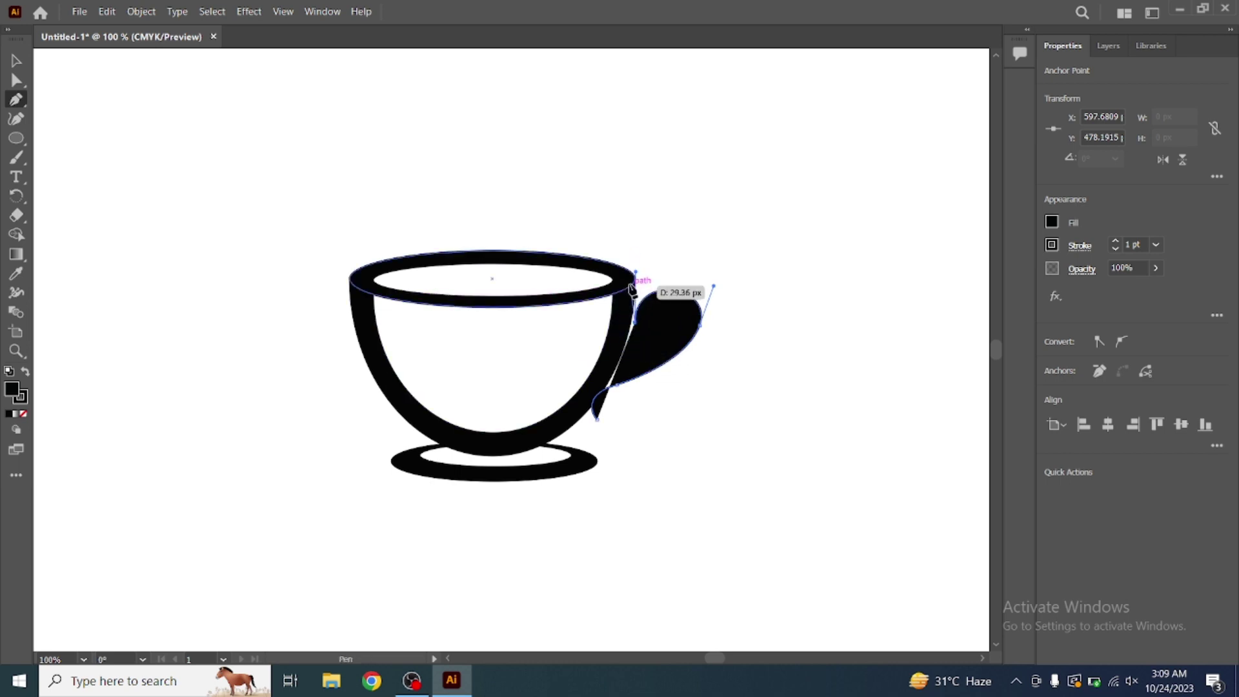
pyautogui.moveTo(632, 292)
pyautogui.mouseDown()
pyautogui.moveTo(673, 270)
pyautogui.moveTo(737, 333)
pyautogui.mouseUp()
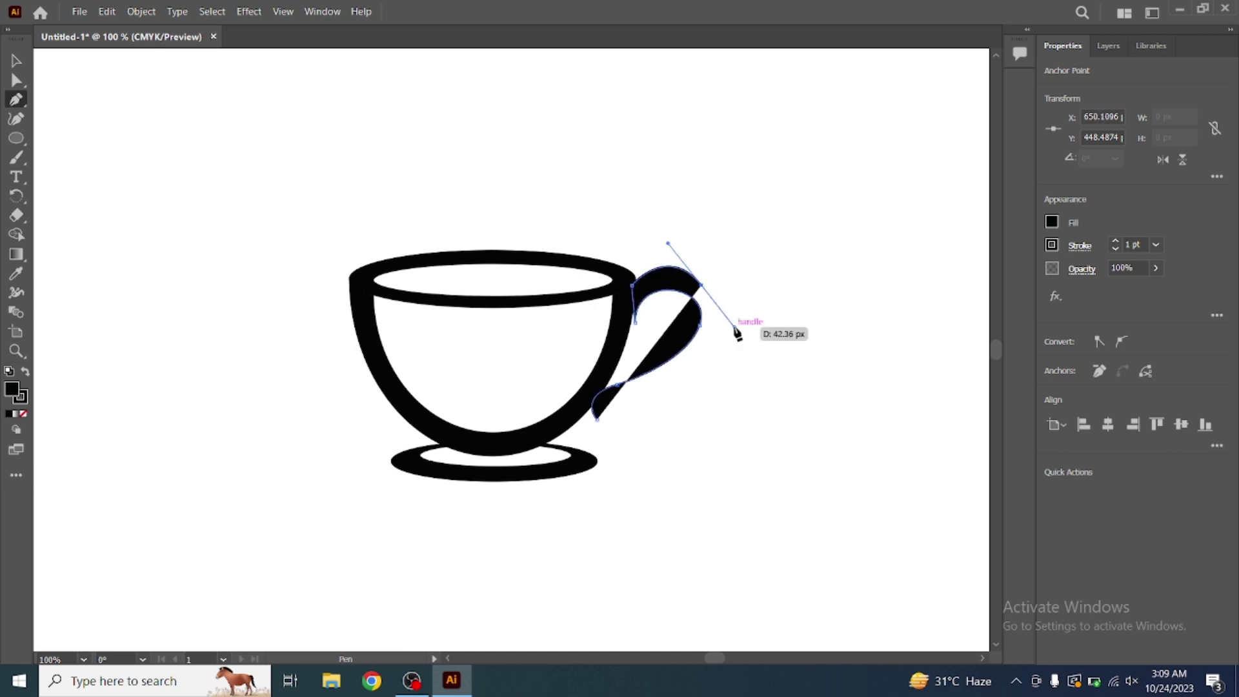
pyautogui.moveTo(738, 334); pyautogui.dragTo(735, 326)
pyautogui.moveTo(702, 287); pyautogui.dragTo(693, 367)
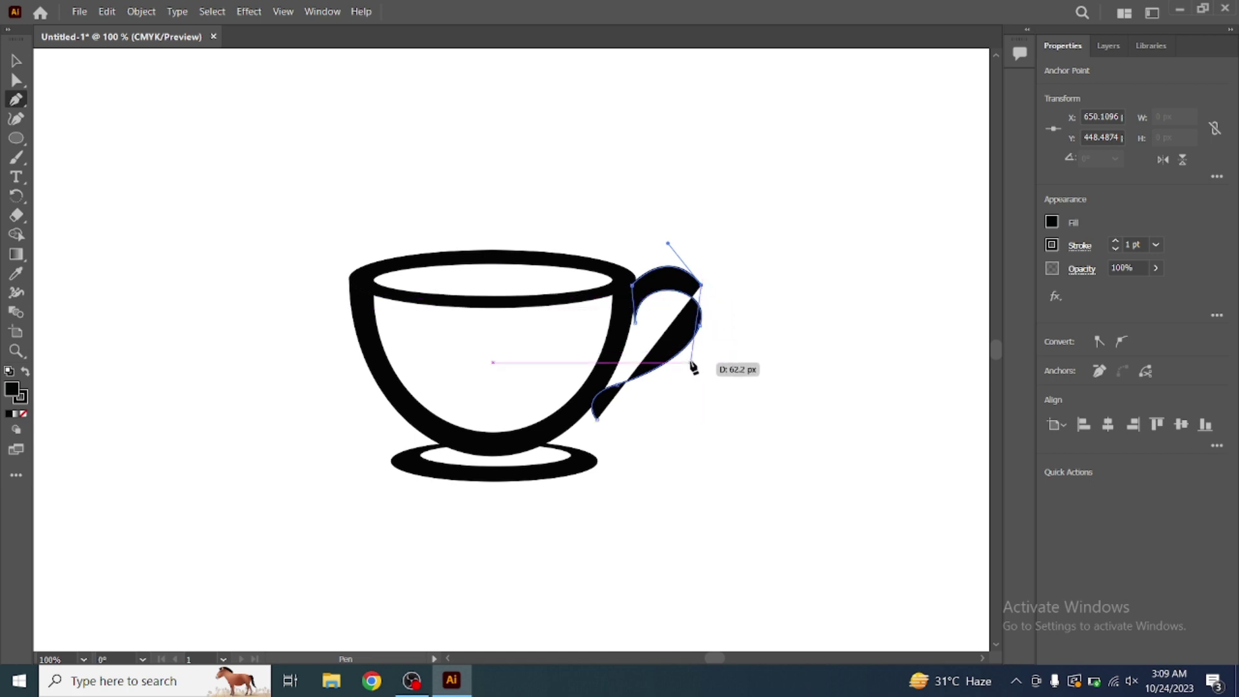
pyautogui.moveTo(690, 363)
pyautogui.mouseDown()
pyautogui.moveTo(644, 407)
pyautogui.moveTo(601, 420)
pyautogui.mouseUp()
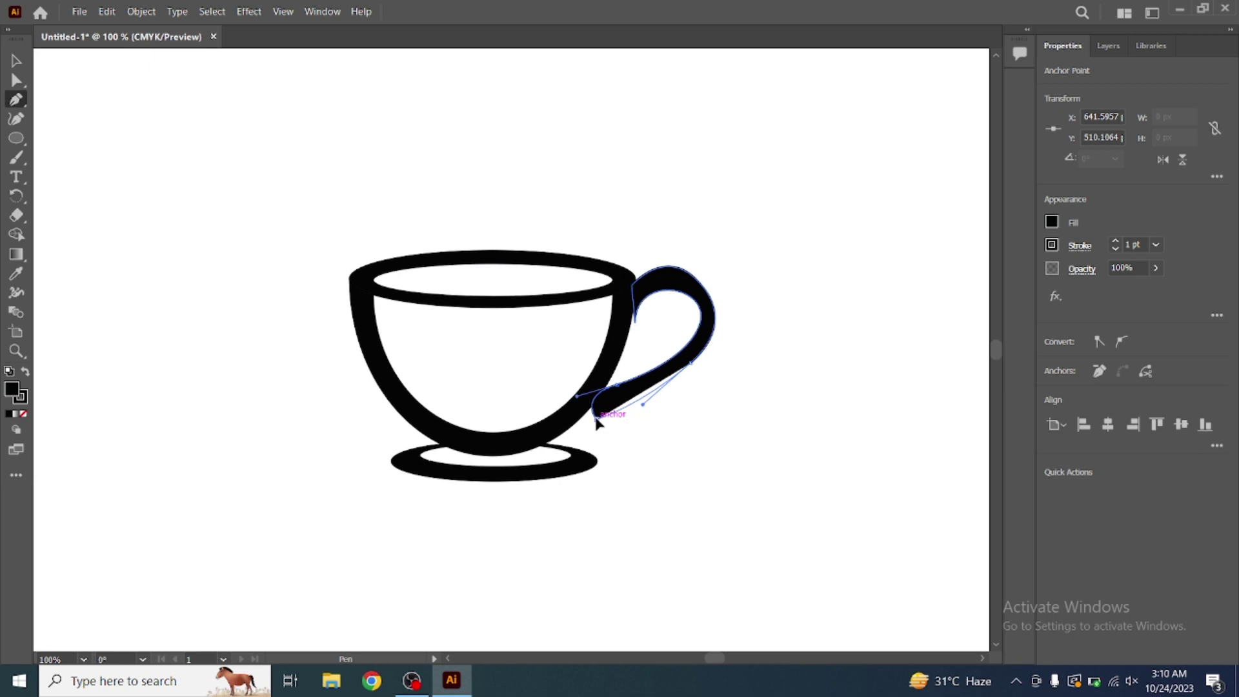
pyautogui.moveTo(596, 419)
pyautogui.mouseDown()
pyautogui.moveTo(608, 437)
pyautogui.moveTo(599, 453)
pyautogui.mouseUp()
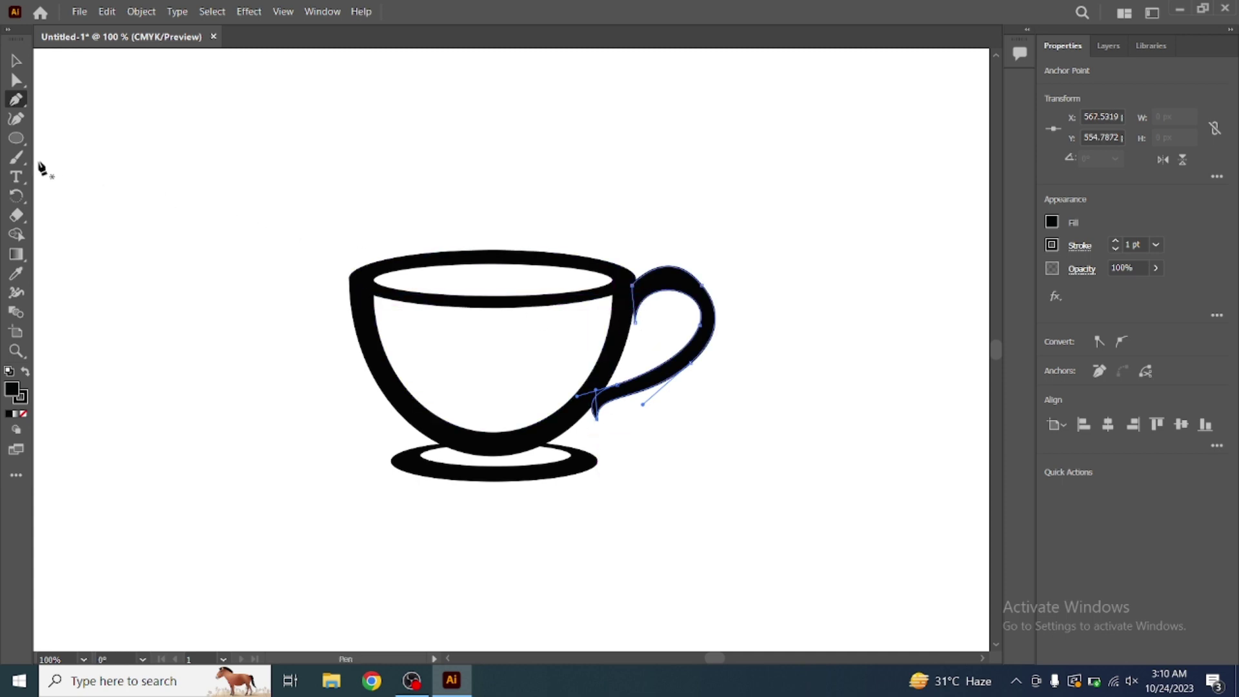
# Step: Lower the handle's top anchor and reshape its curve where it meets the rim
pyautogui.click(17, 80)
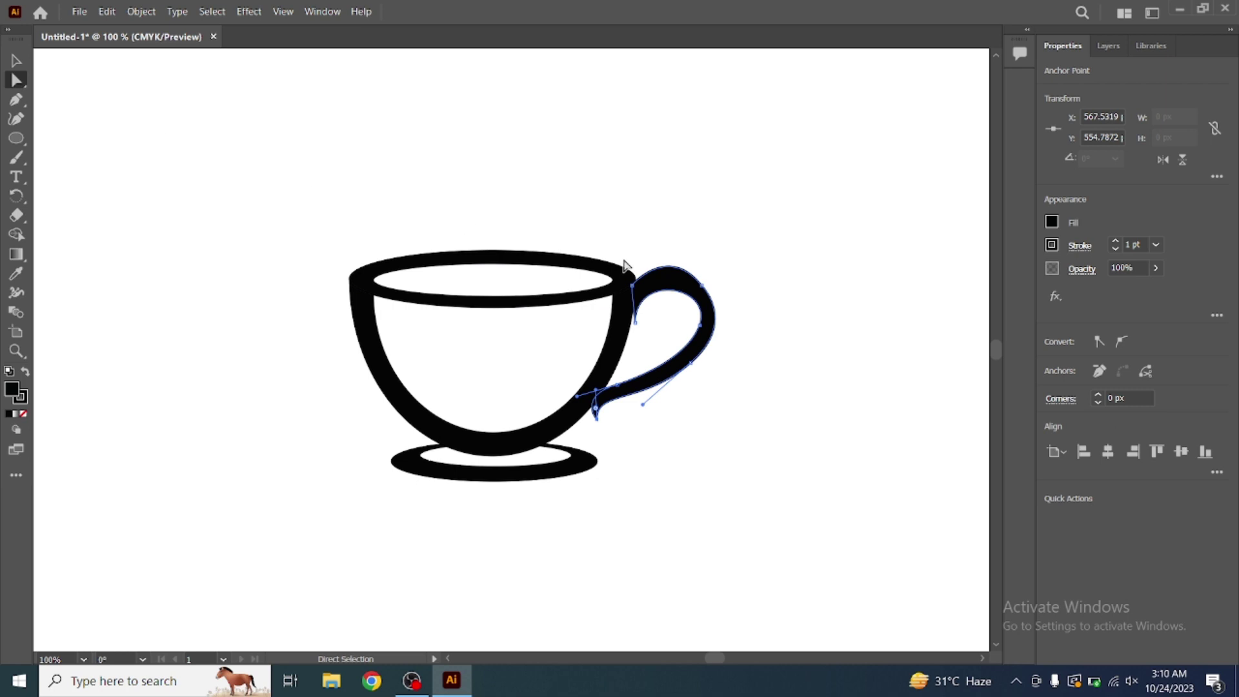
pyautogui.moveTo(634, 293); pyautogui.dragTo(632, 295)
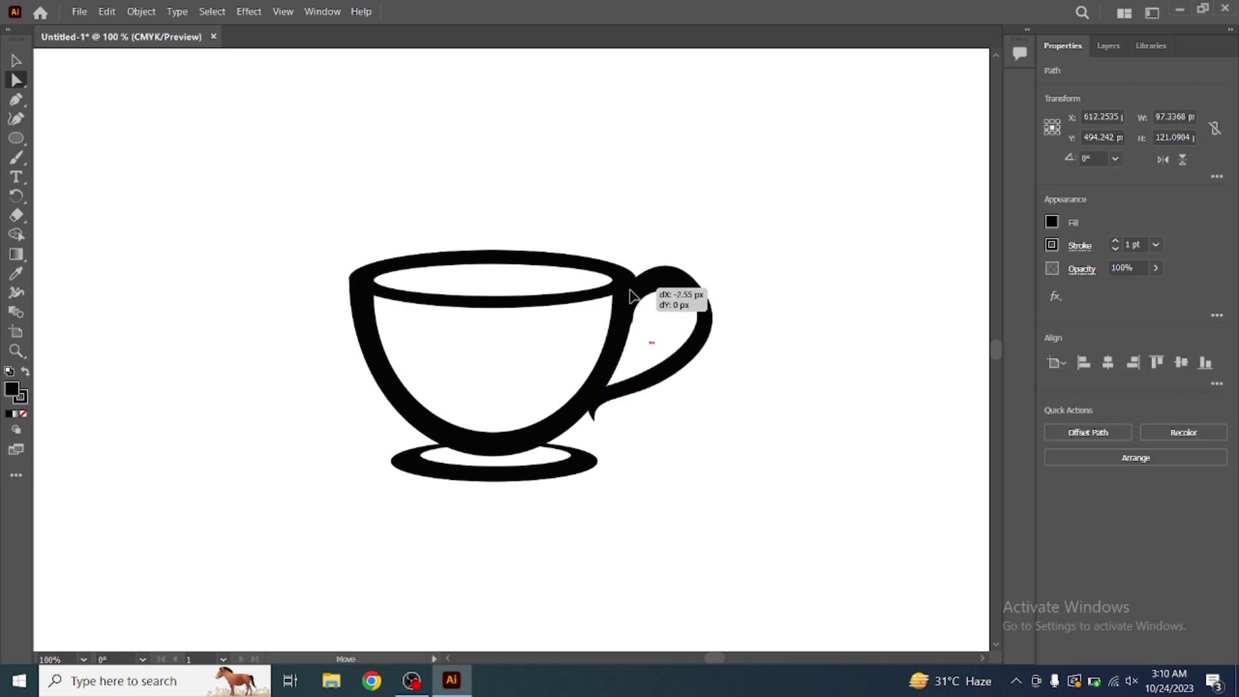
pyautogui.moveTo(632, 295); pyautogui.dragTo(633, 295)
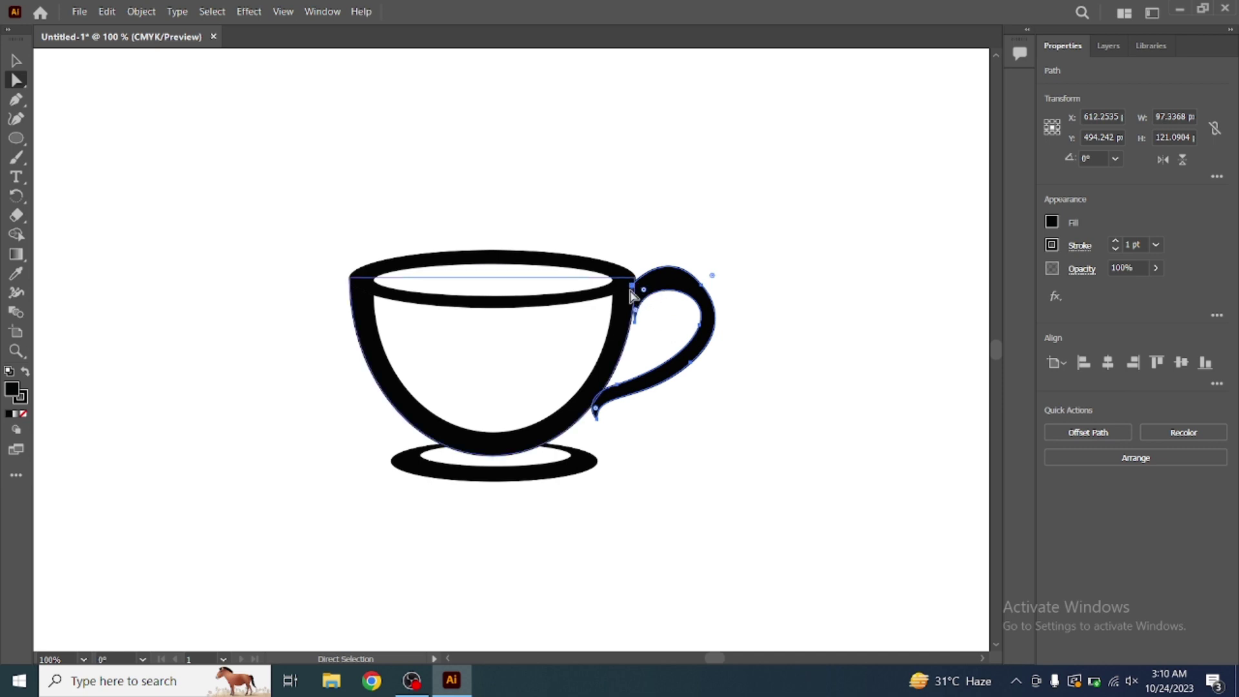
pyautogui.click(633, 288)
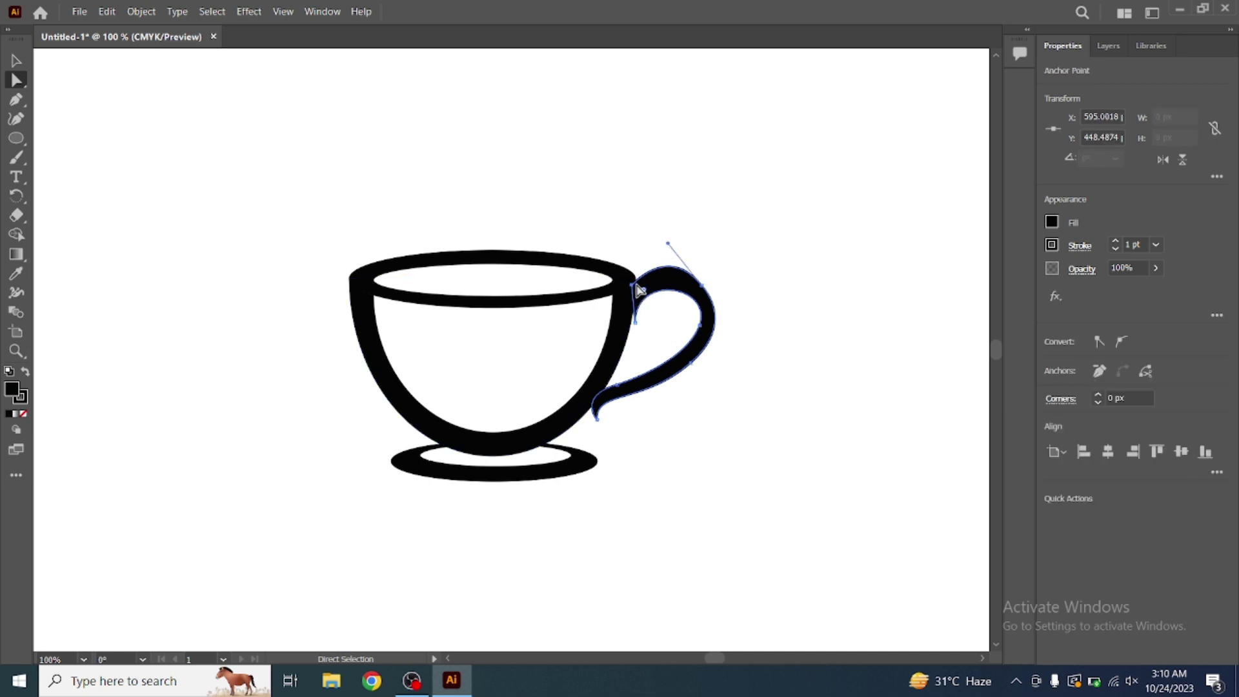
pyautogui.click(634, 289)
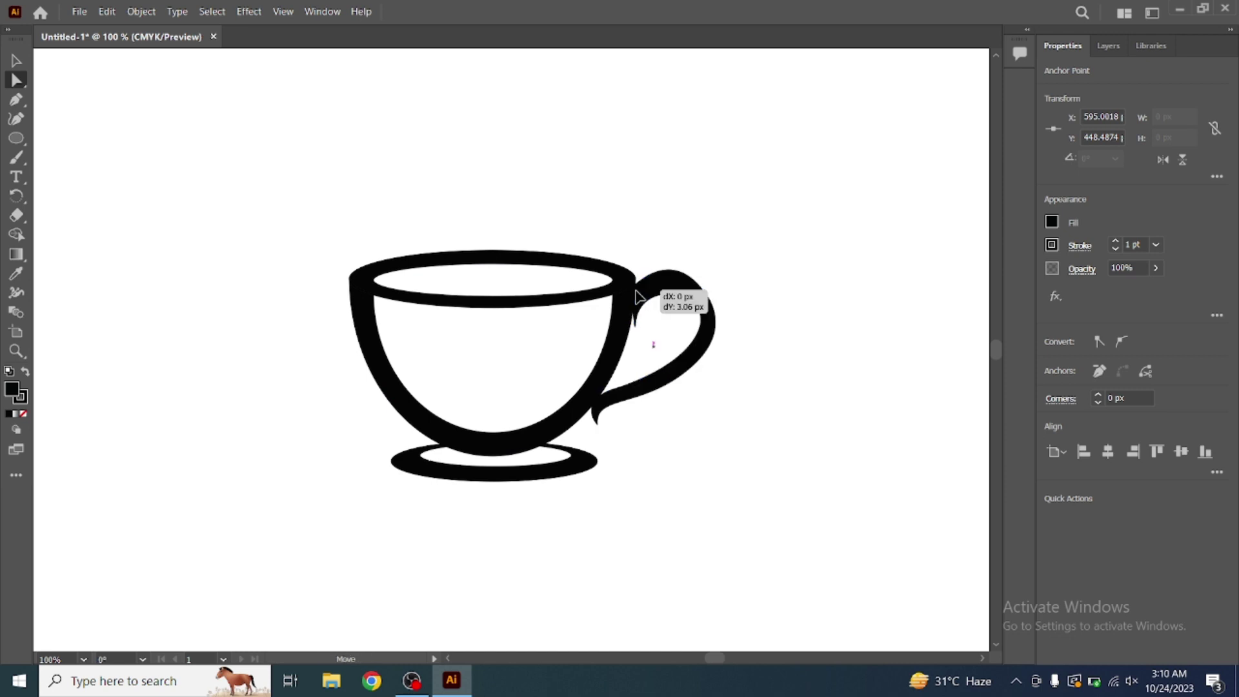
pyautogui.click(634, 289)
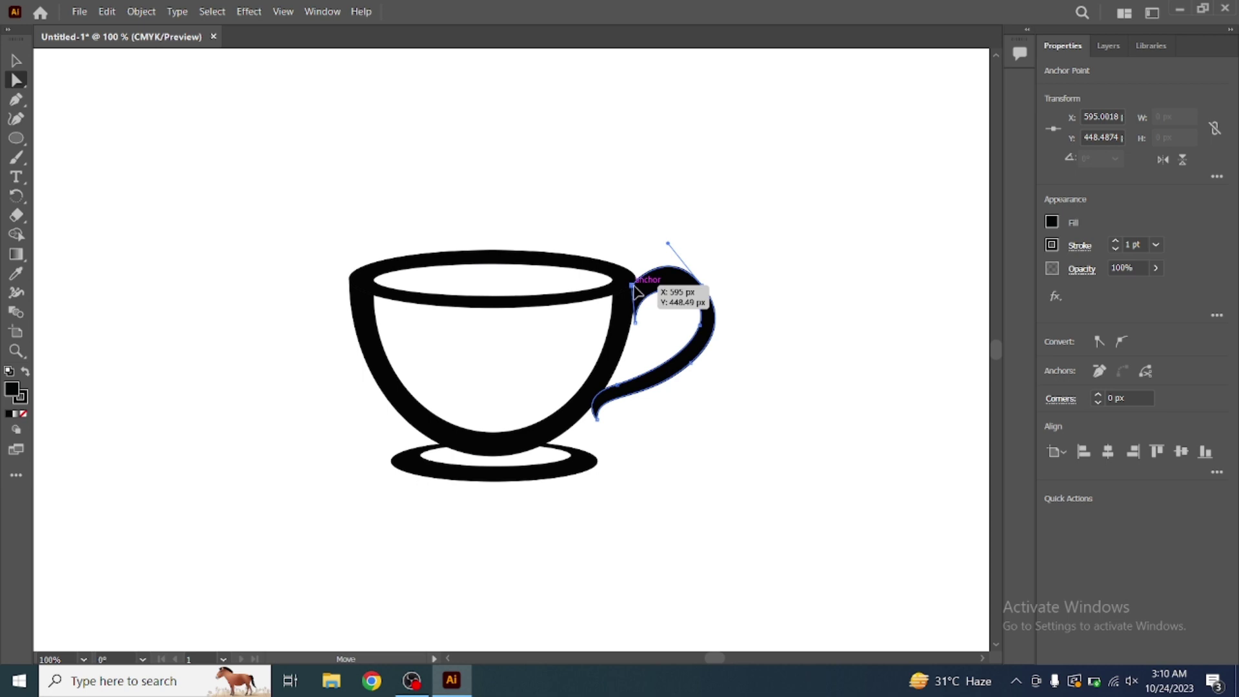
pyautogui.moveTo(634, 288); pyautogui.dragTo(633, 294)
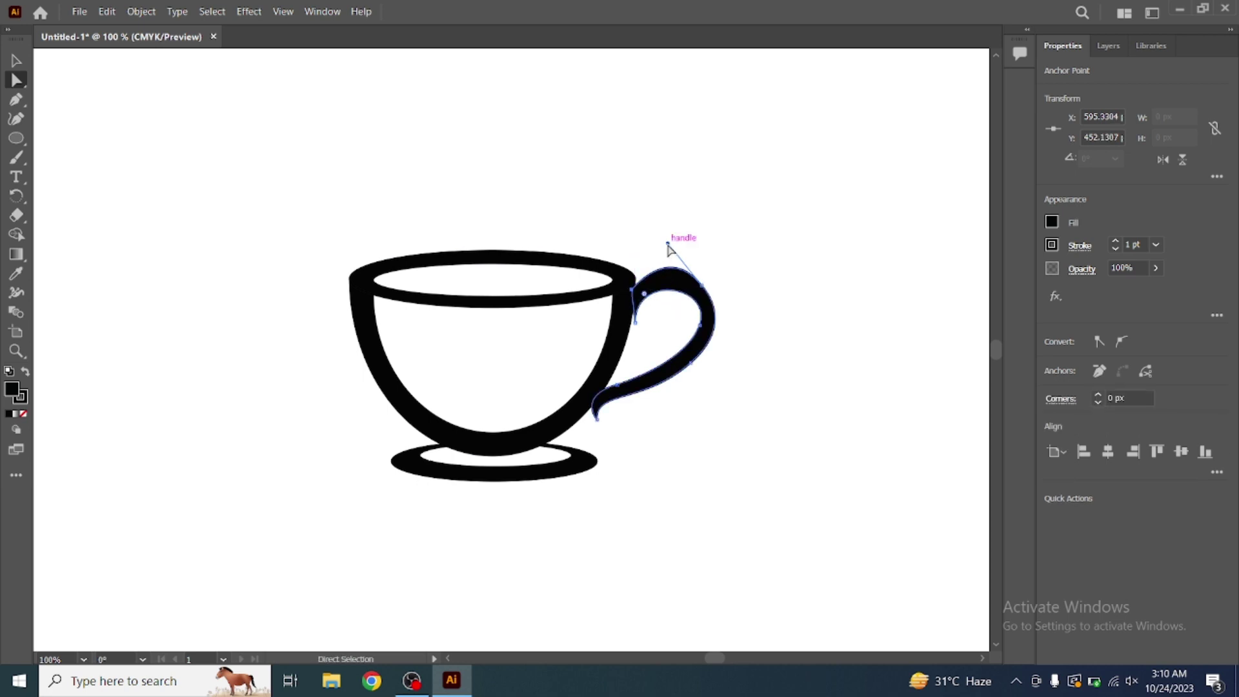
pyautogui.moveTo(669, 245); pyautogui.dragTo(669, 258)
# Step: Nudge the handle 1 px left into the cup, then deselect it
pyautogui.click(18, 62)
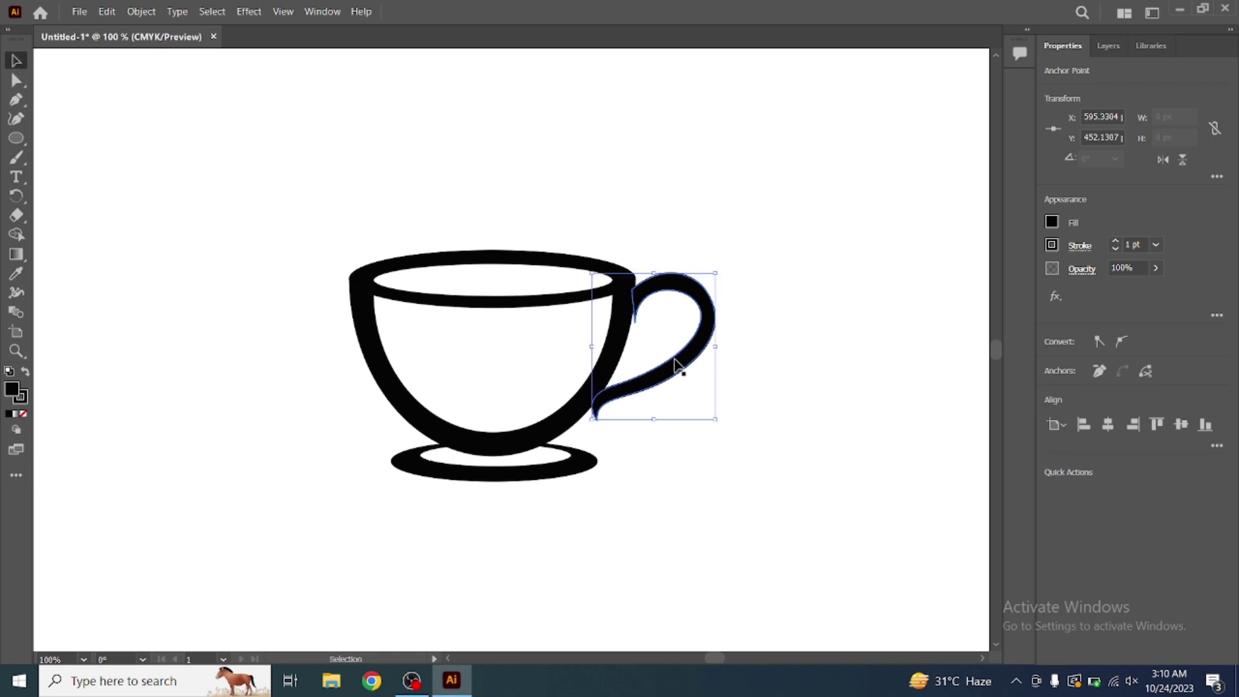
pyautogui.press('Left')
pyautogui.click(786, 379)
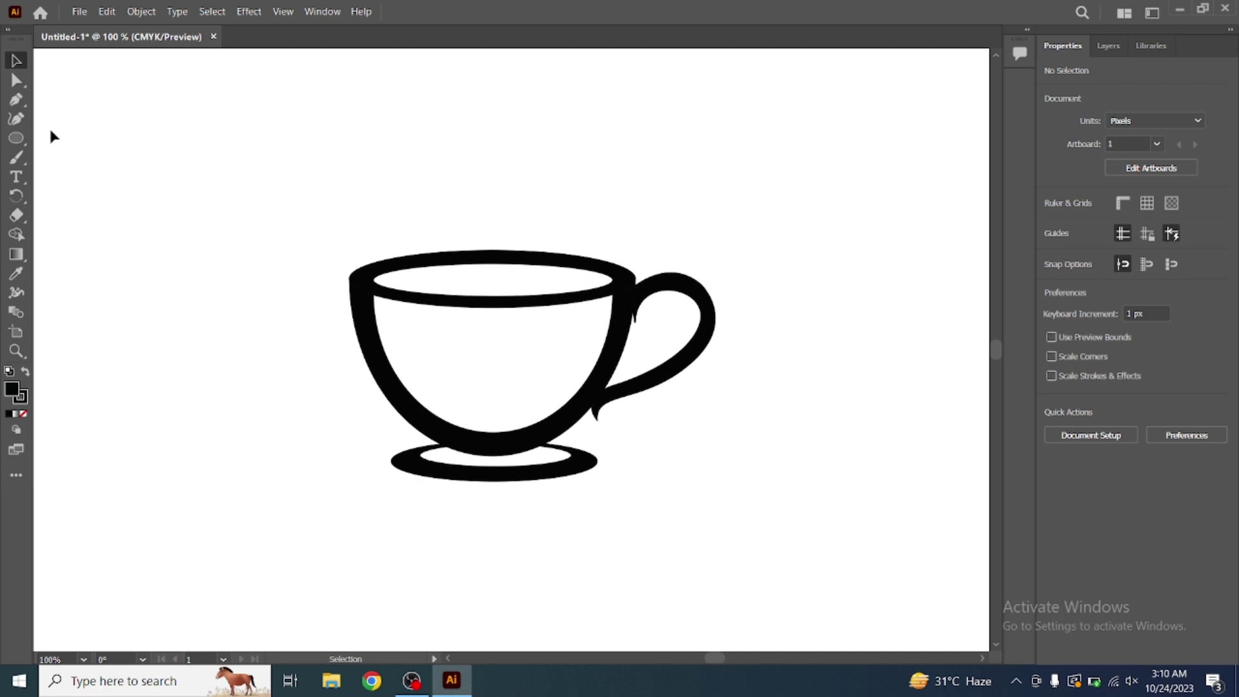
# Step: Begin the first steam wisp above the cup with curved Pen-tool anchors
pyautogui.click(17, 100)
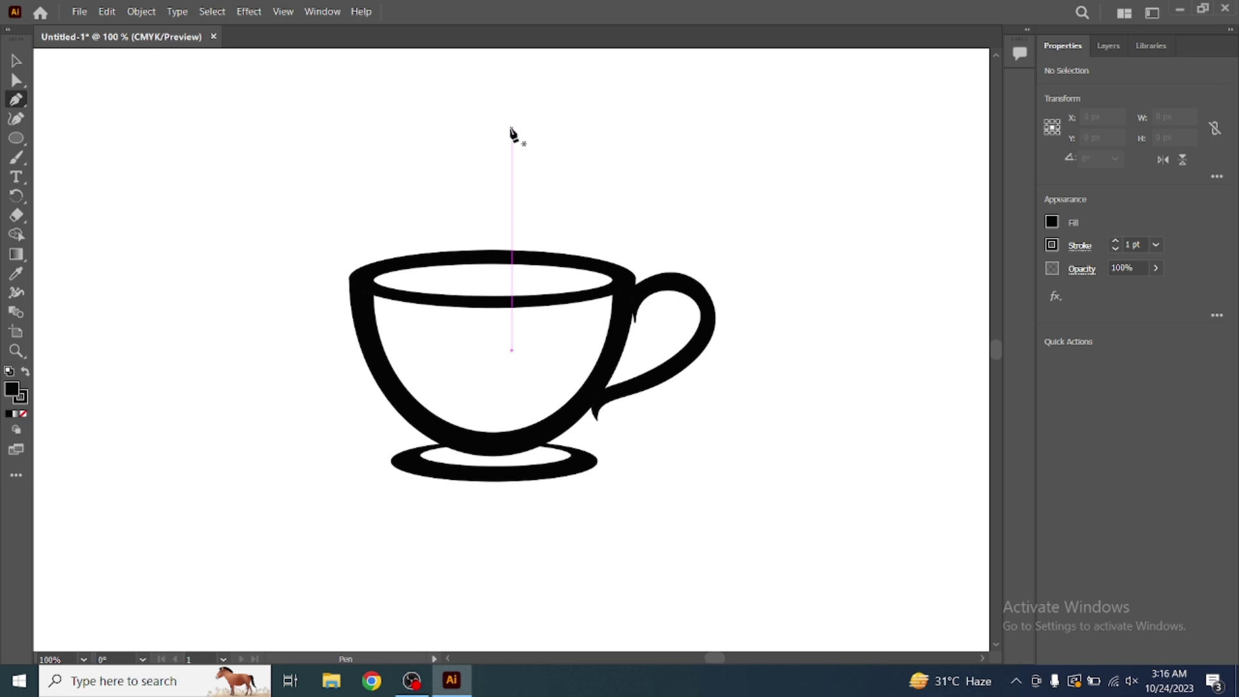
pyautogui.click(510, 126)
pyautogui.hotkey('ctrl', 'z')
pyautogui.click(504, 137)
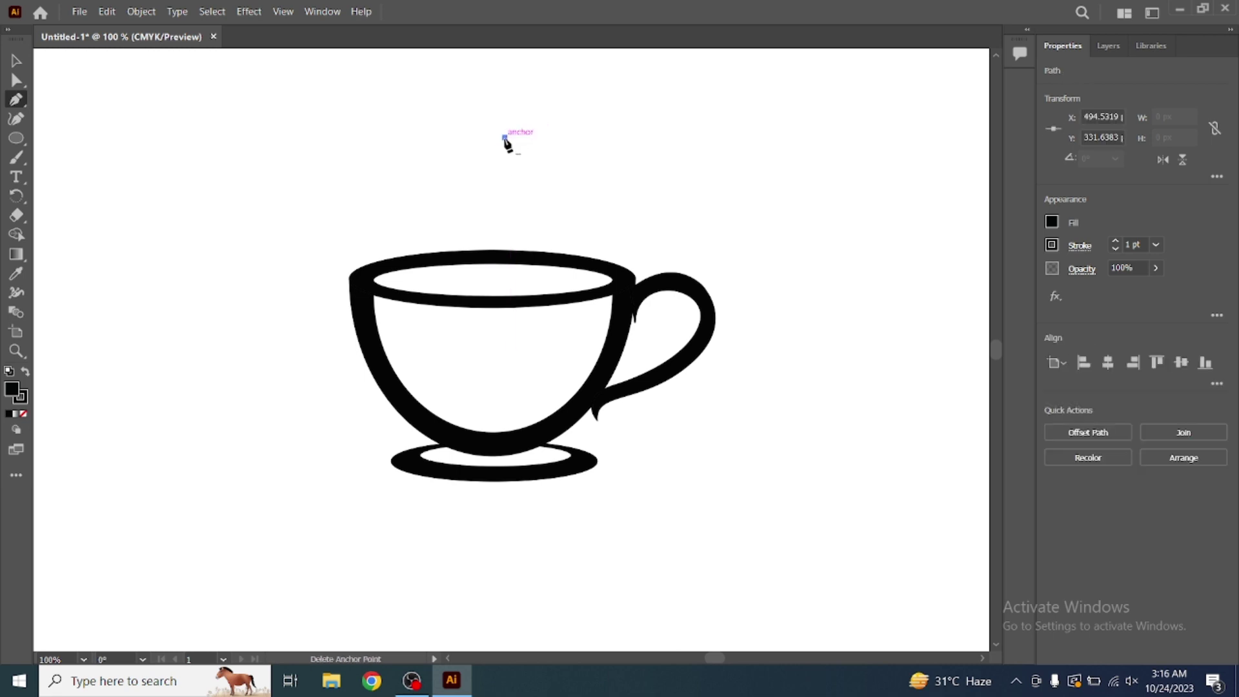
pyautogui.click(476, 184)
pyautogui.moveTo(453, 203); pyautogui.dragTo(427, 202)
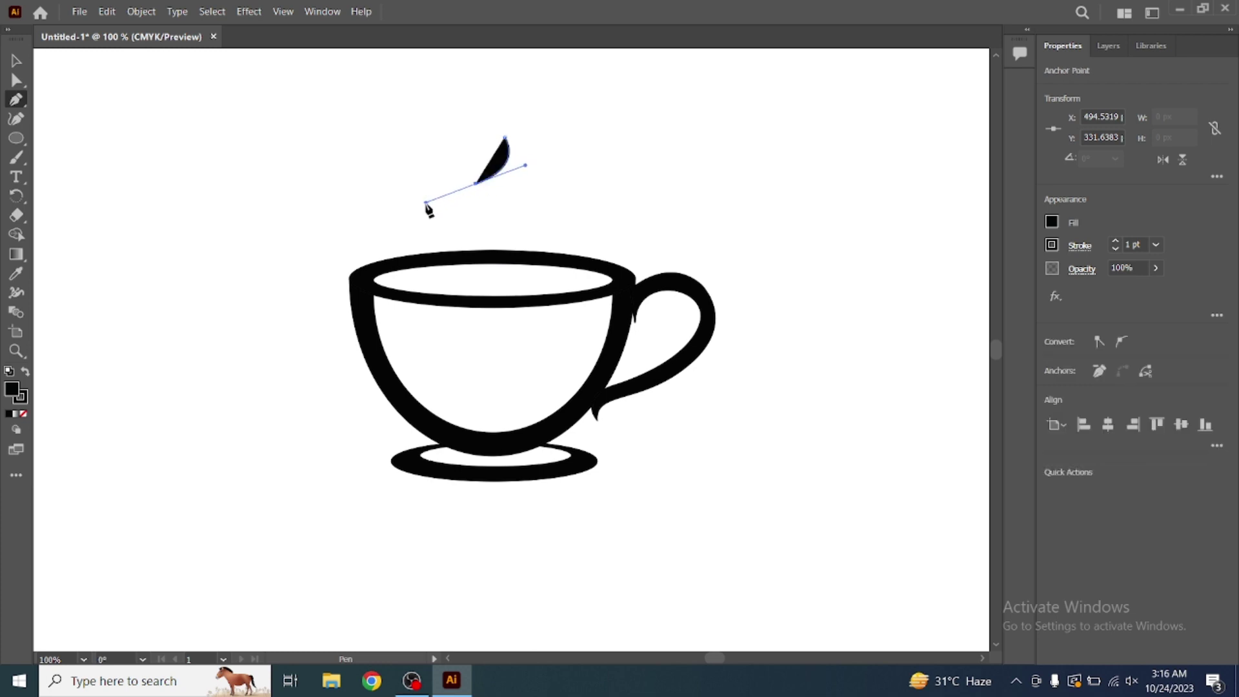
pyautogui.click(476, 184)
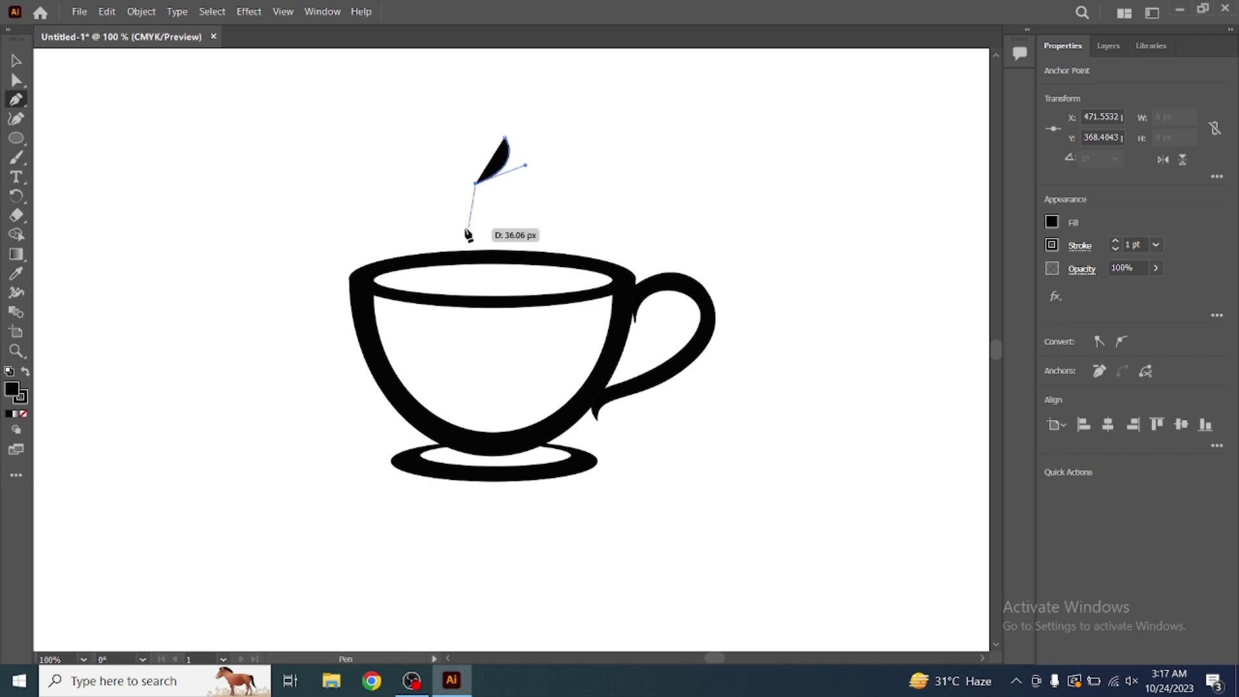
# Step: Extend the wisp with a wavy lower curve and close the shape at its top
pyautogui.moveTo(463, 229)
pyautogui.mouseDown()
pyautogui.moveTo(503, 259)
pyautogui.moveTo(454, 185)
pyautogui.moveTo(473, 173)
pyautogui.mouseUp()
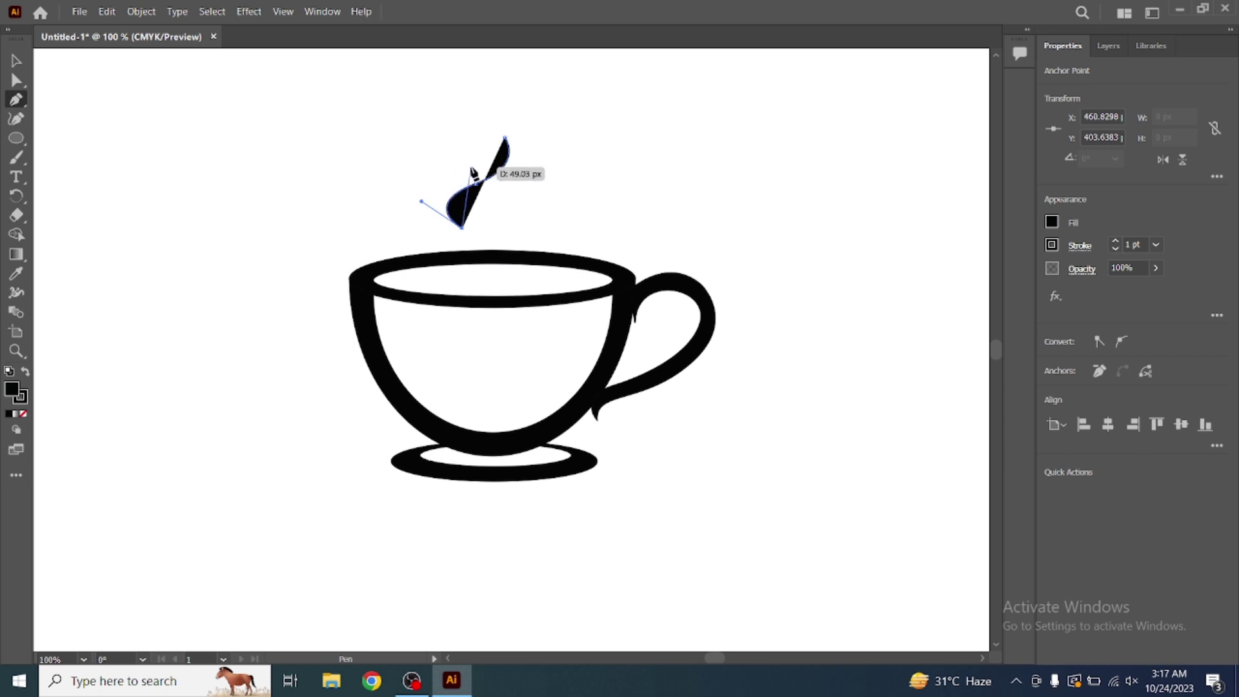
pyautogui.moveTo(473, 173)
pyautogui.mouseDown()
pyautogui.moveTo(456, 183)
pyautogui.moveTo(510, 145)
pyautogui.moveTo(526, 149)
pyautogui.mouseUp()
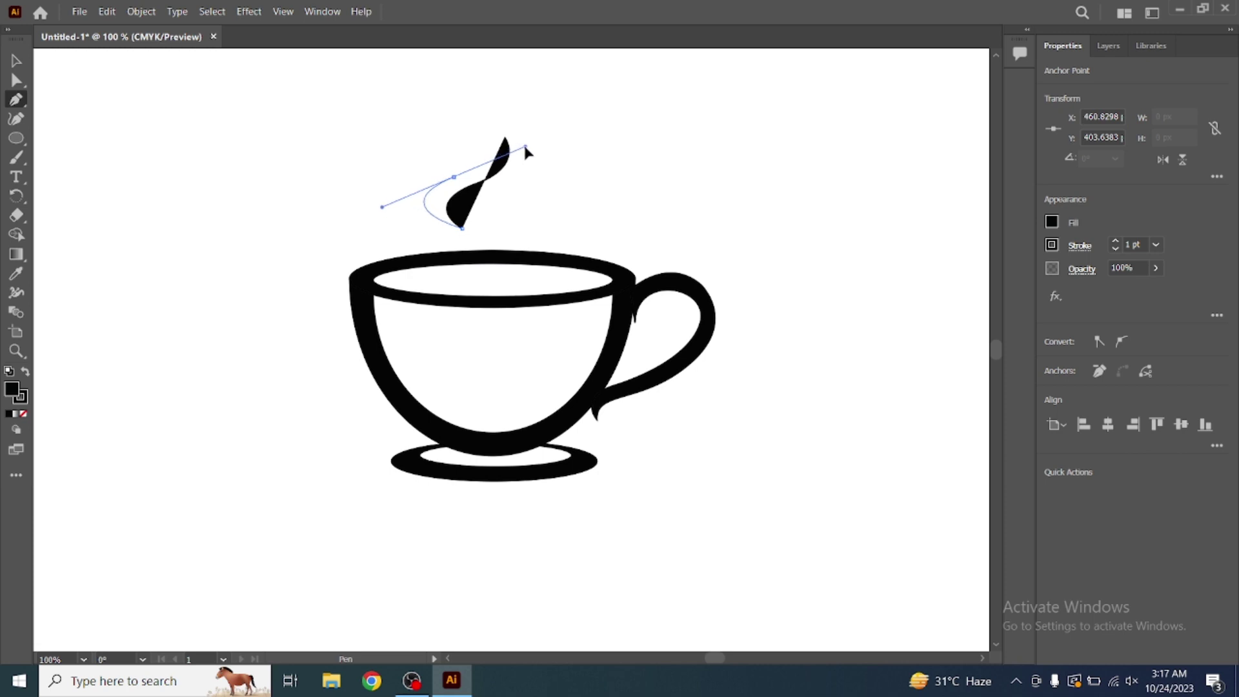
pyautogui.moveTo(526, 150); pyautogui.dragTo(526, 147)
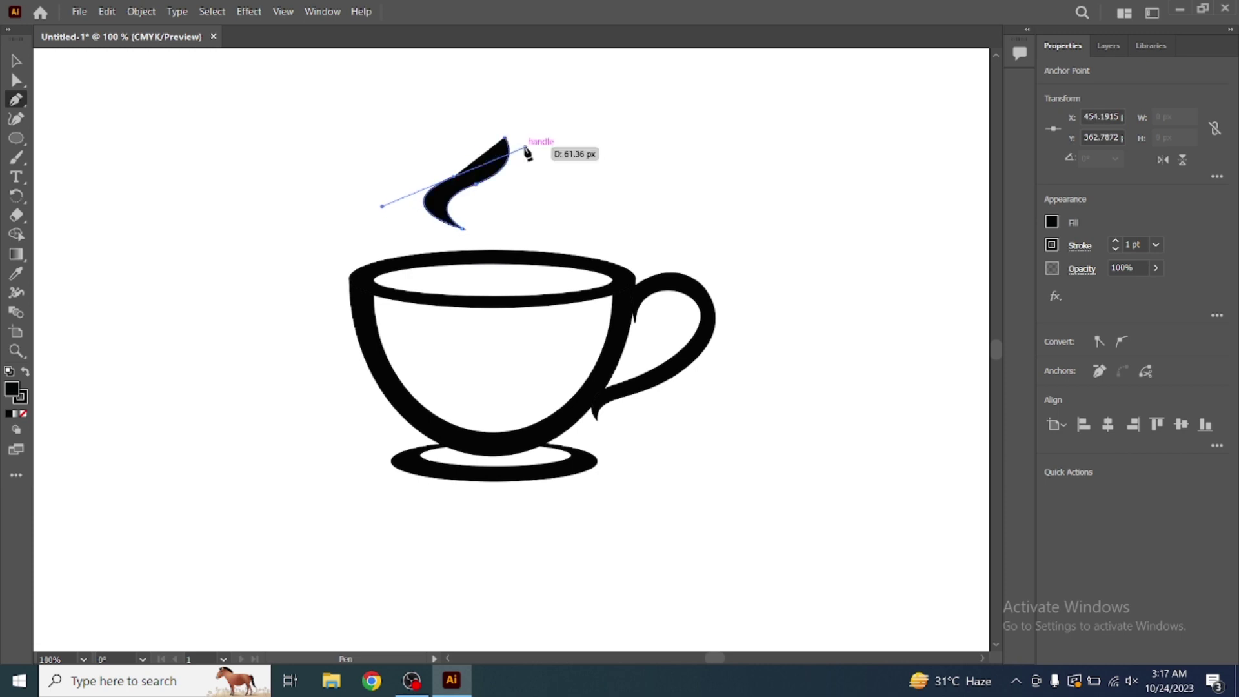
pyautogui.click(455, 179)
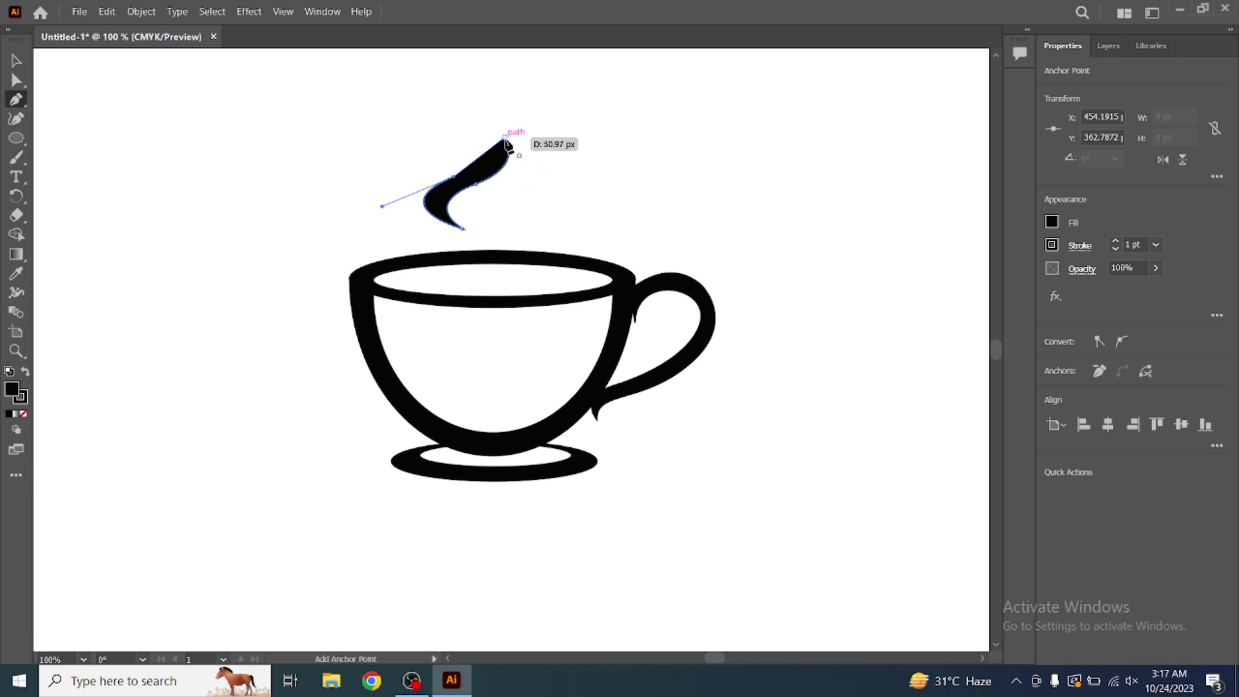
pyautogui.moveTo(506, 141); pyautogui.dragTo(492, 131)
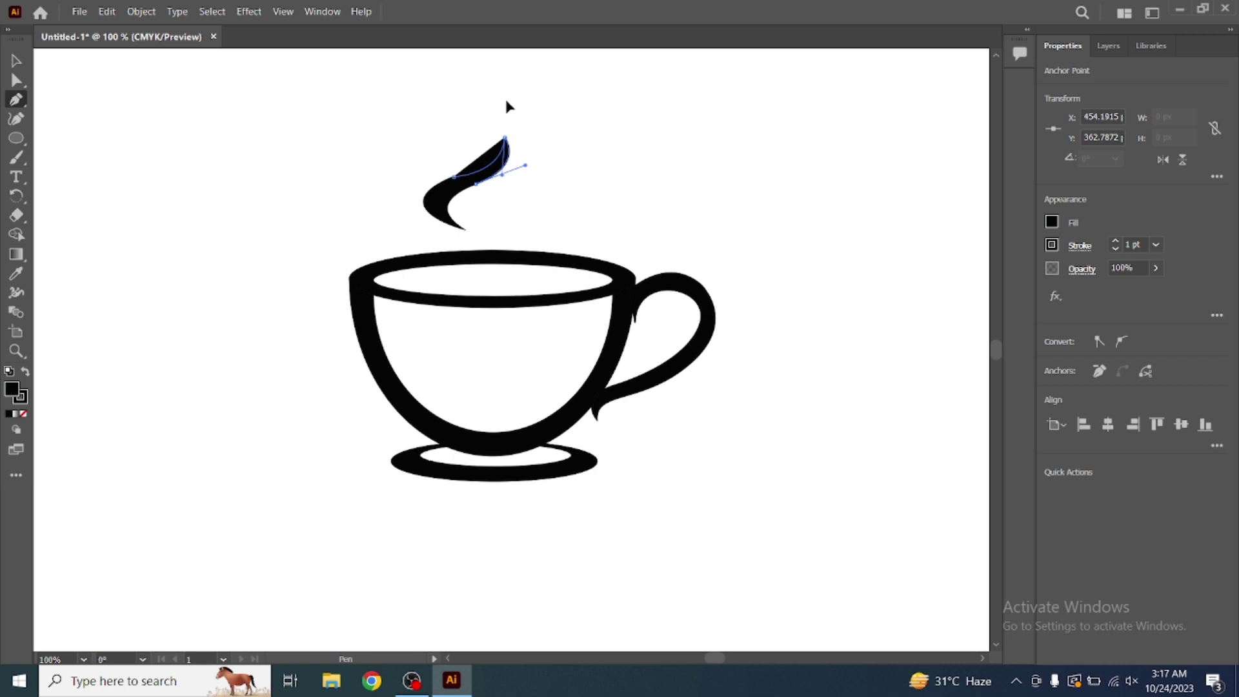
pyautogui.moveTo(508, 106); pyautogui.dragTo(492, 123)
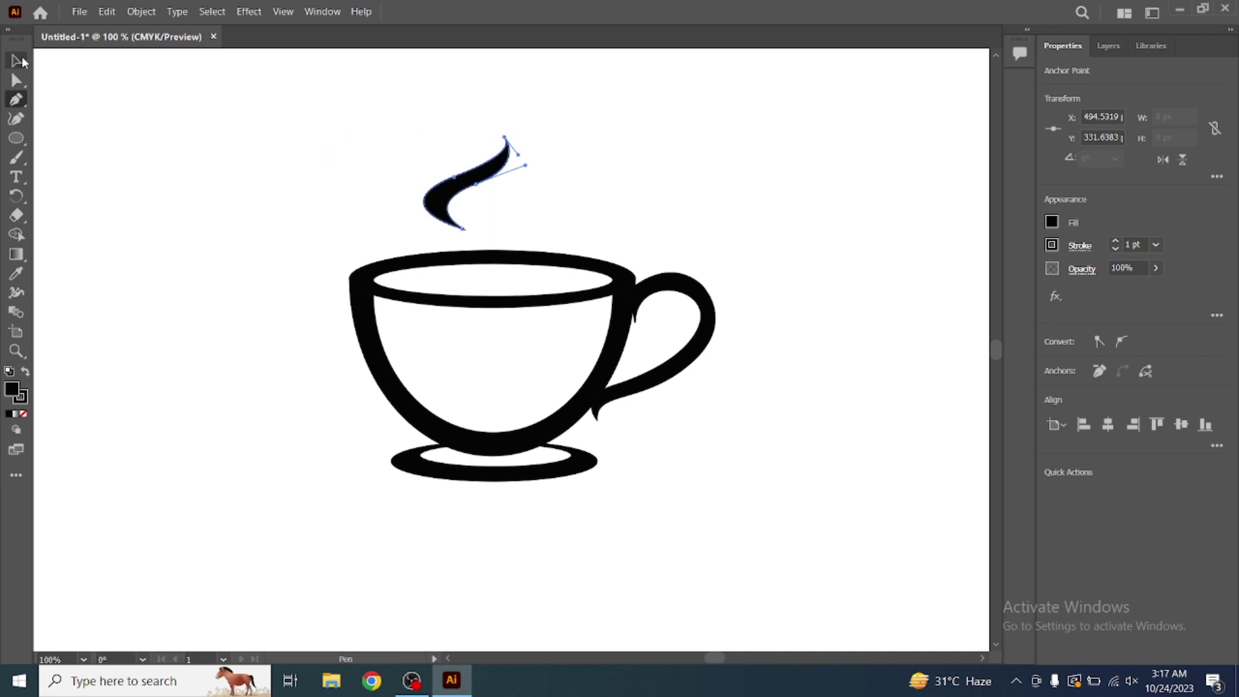
# Step: Move the steam wisp slightly down and right above the cup
pyautogui.click(18, 62)
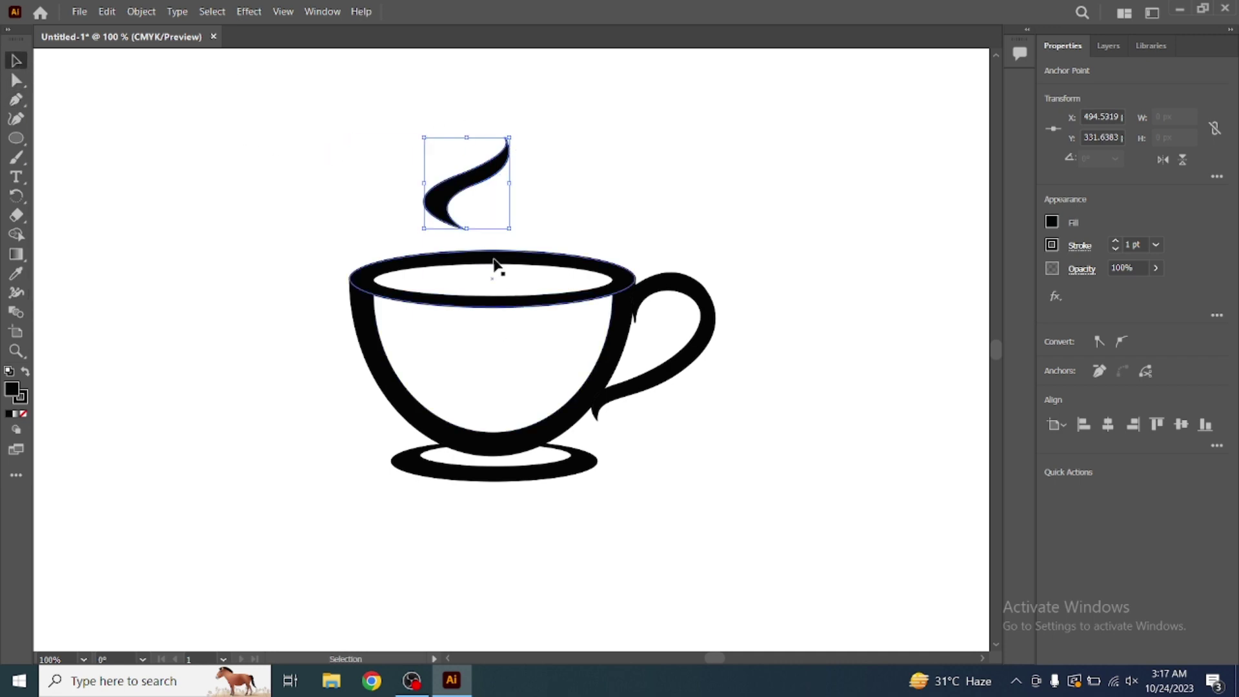
pyautogui.click(483, 215)
pyautogui.moveTo(464, 196)
pyautogui.mouseDown()
pyautogui.moveTo(472, 202)
pyautogui.moveTo(470, 191)
pyautogui.mouseUp()
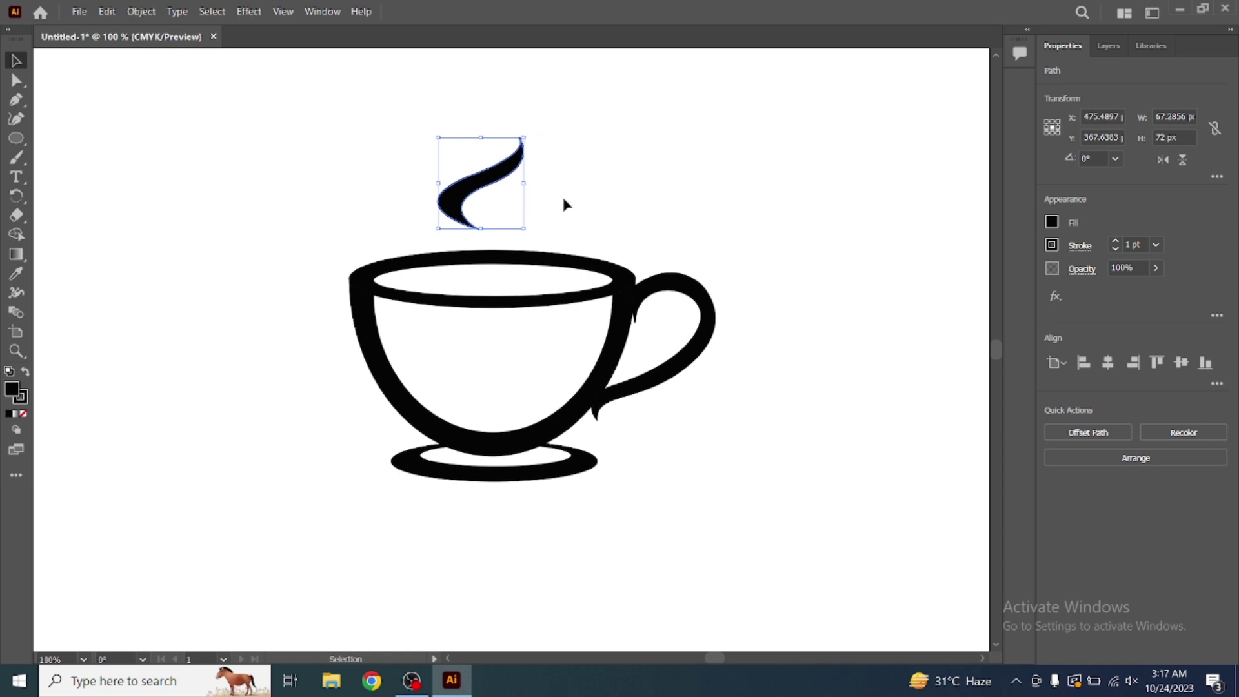
pyautogui.click(579, 205)
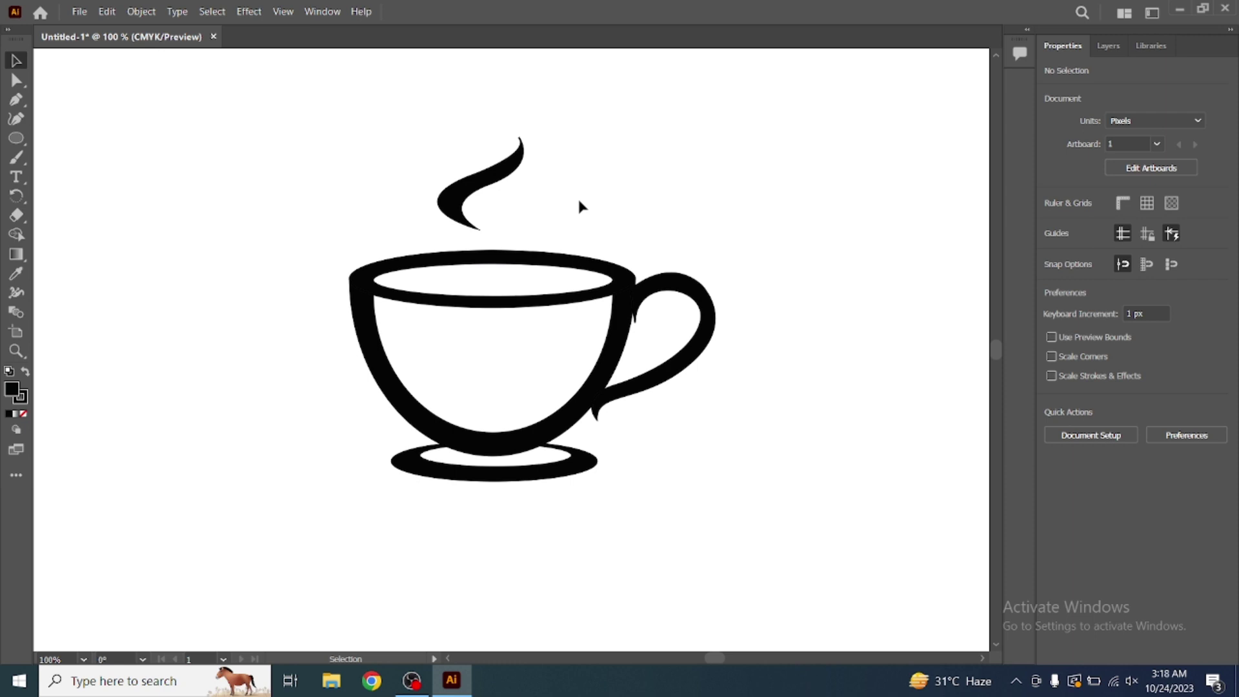
pyautogui.click(463, 202)
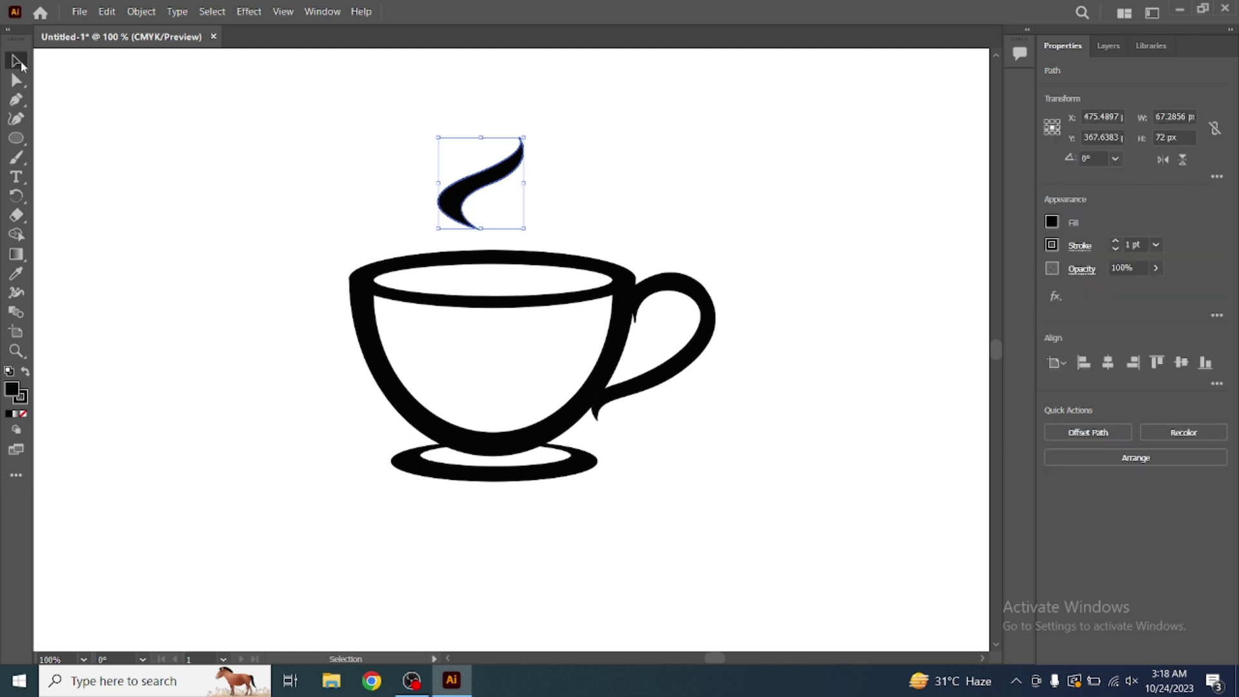
# Step: Drag the wisp's top anchor and body curve to bend it into a wave
pyautogui.click(17, 82)
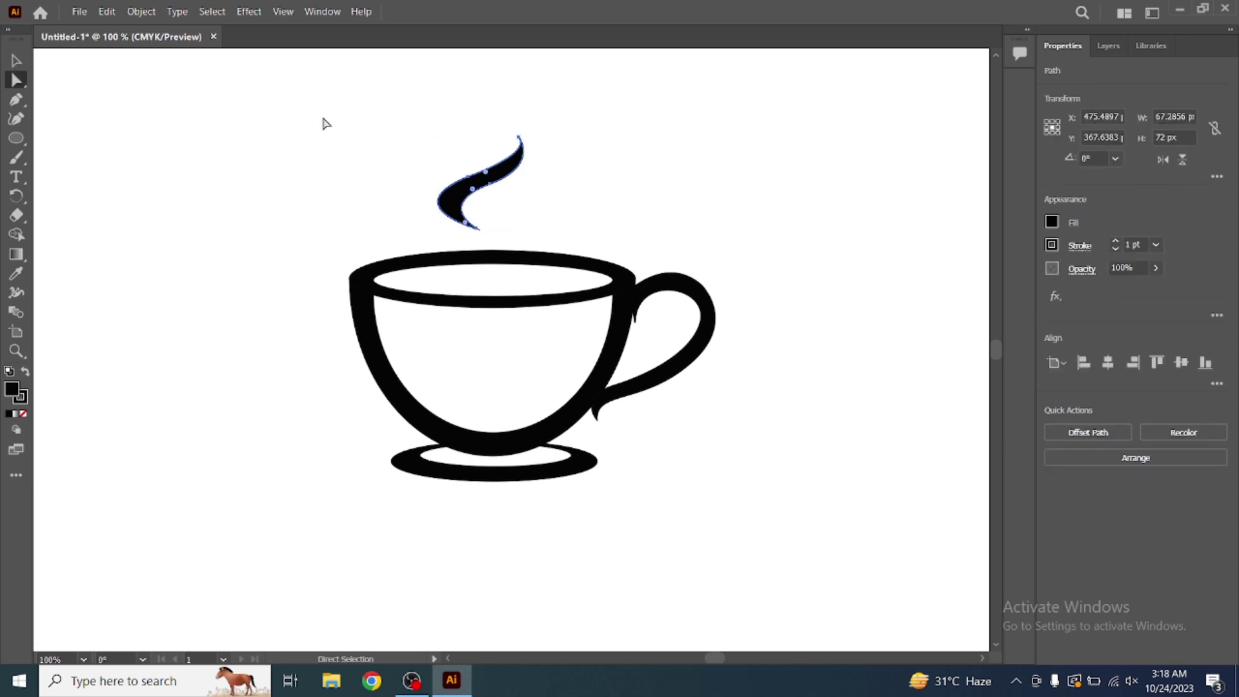
pyautogui.click(519, 138)
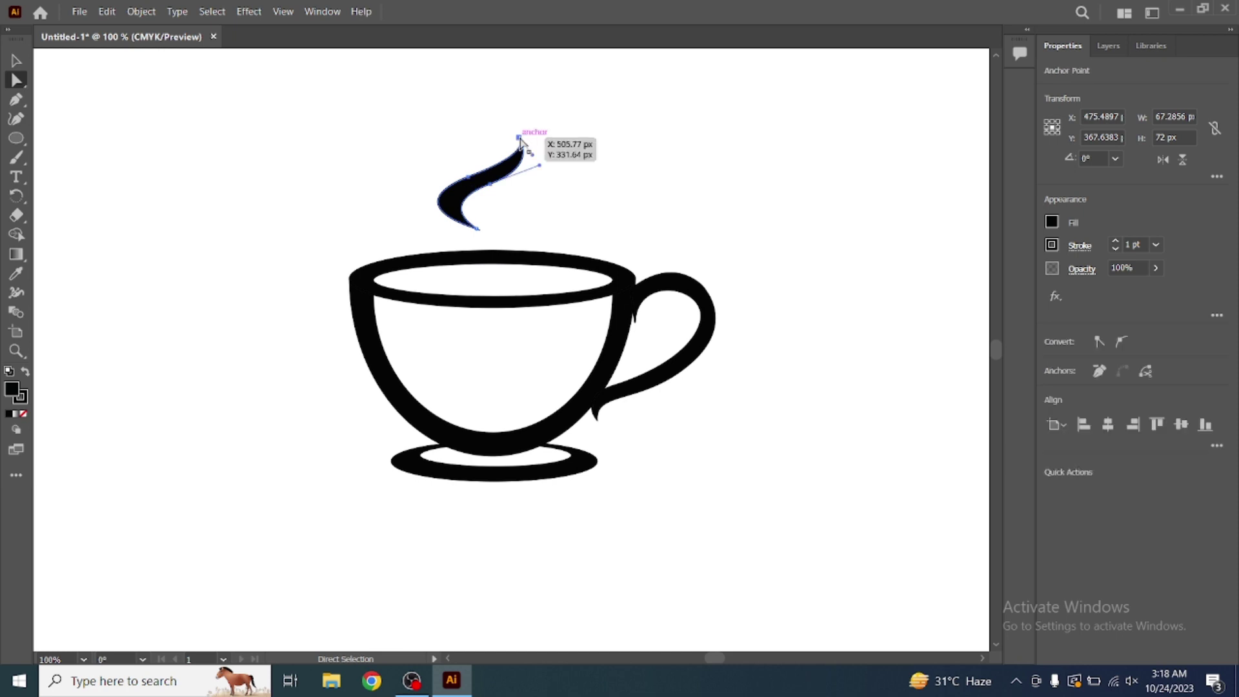
pyautogui.moveTo(521, 140)
pyautogui.mouseDown()
pyautogui.moveTo(484, 135)
pyautogui.moveTo(523, 169)
pyautogui.mouseUp()
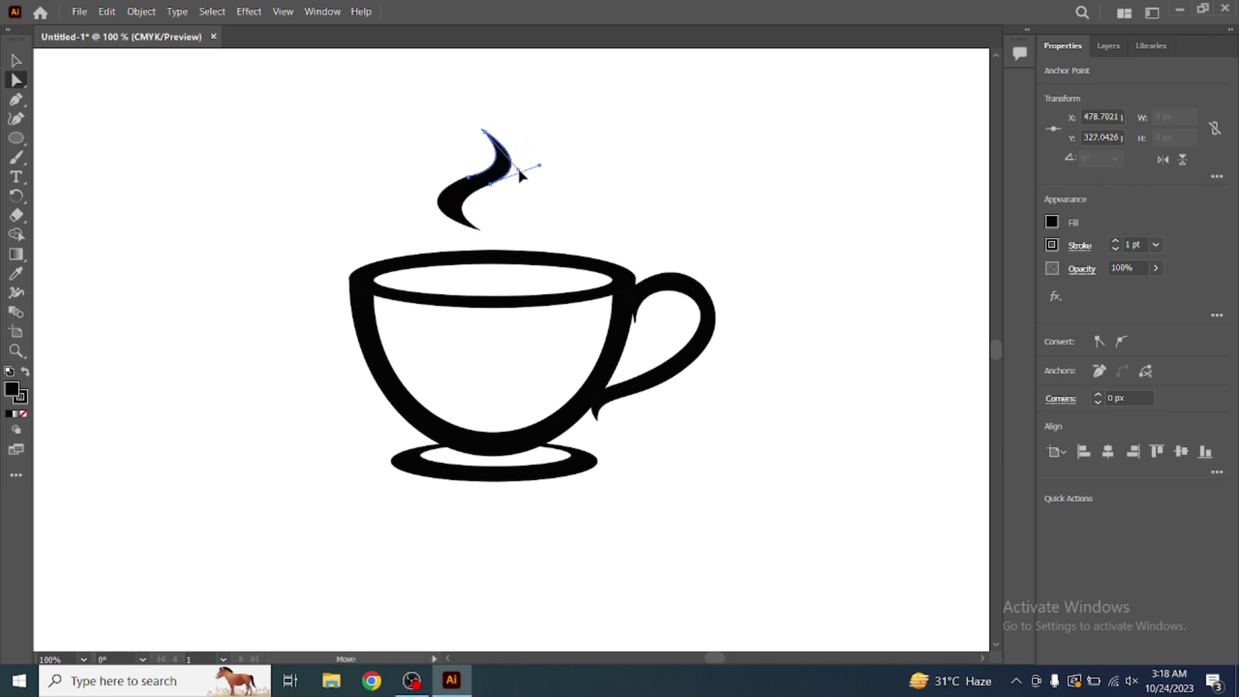
pyautogui.moveTo(522, 176); pyautogui.dragTo(517, 169)
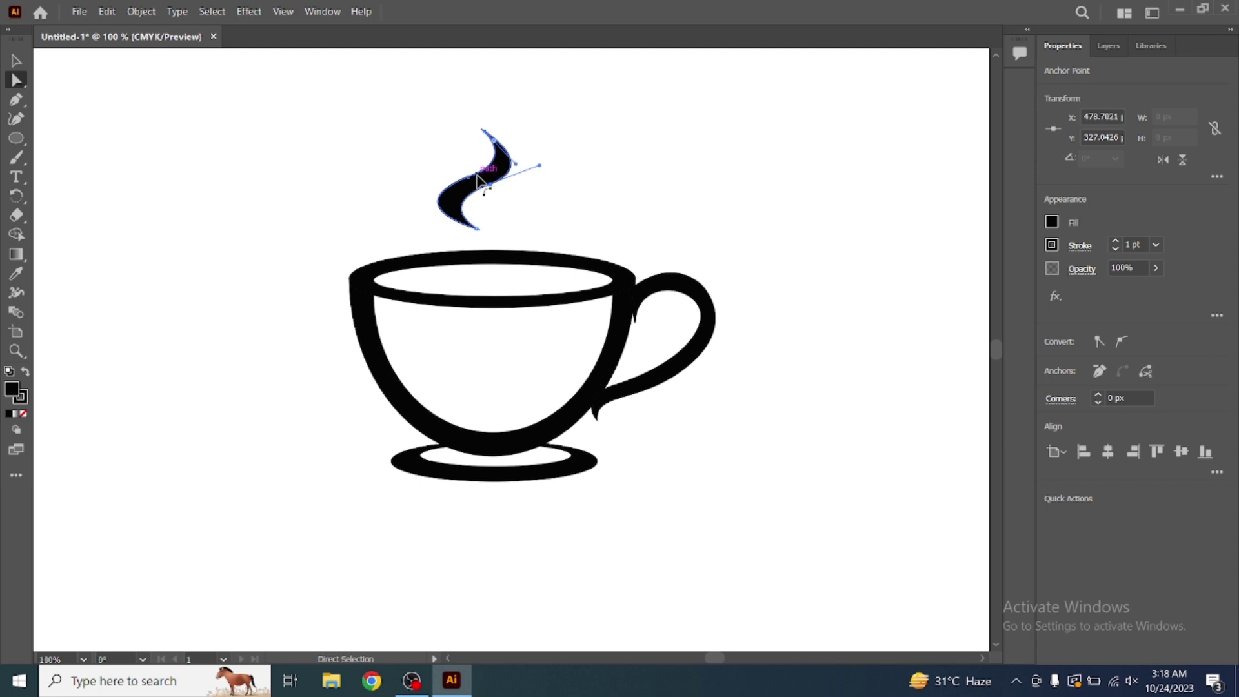
pyautogui.moveTo(469, 181); pyautogui.dragTo(475, 182)
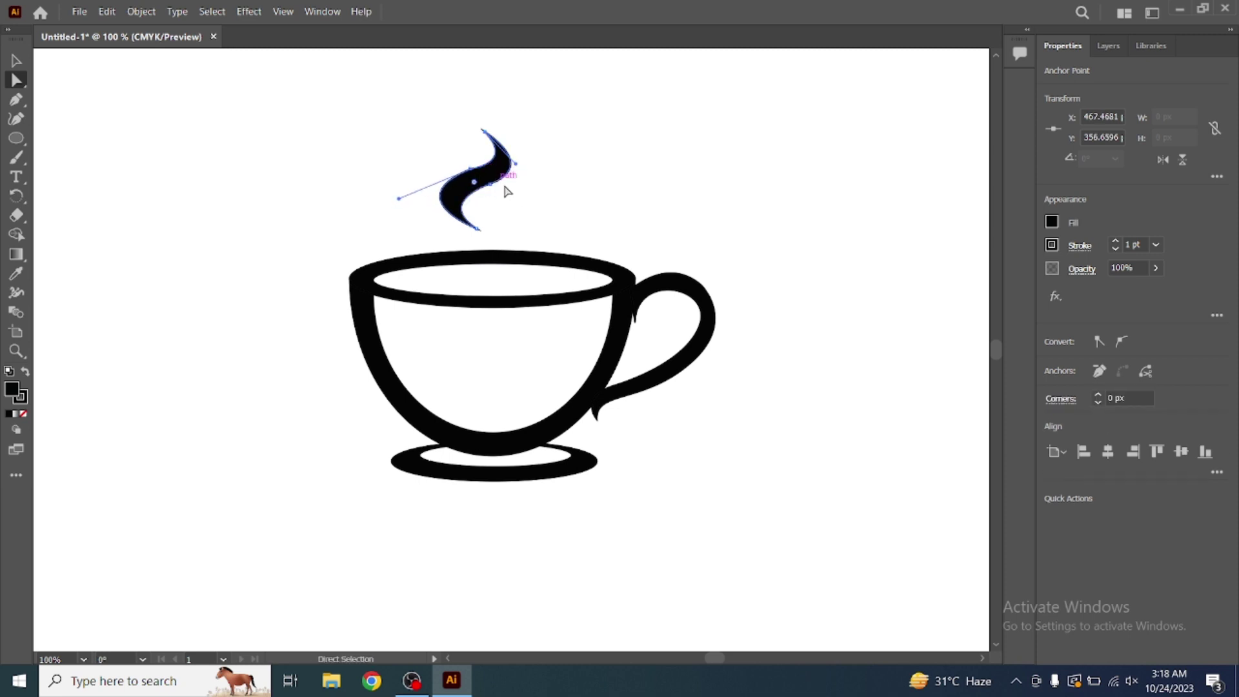
pyautogui.click(541, 223)
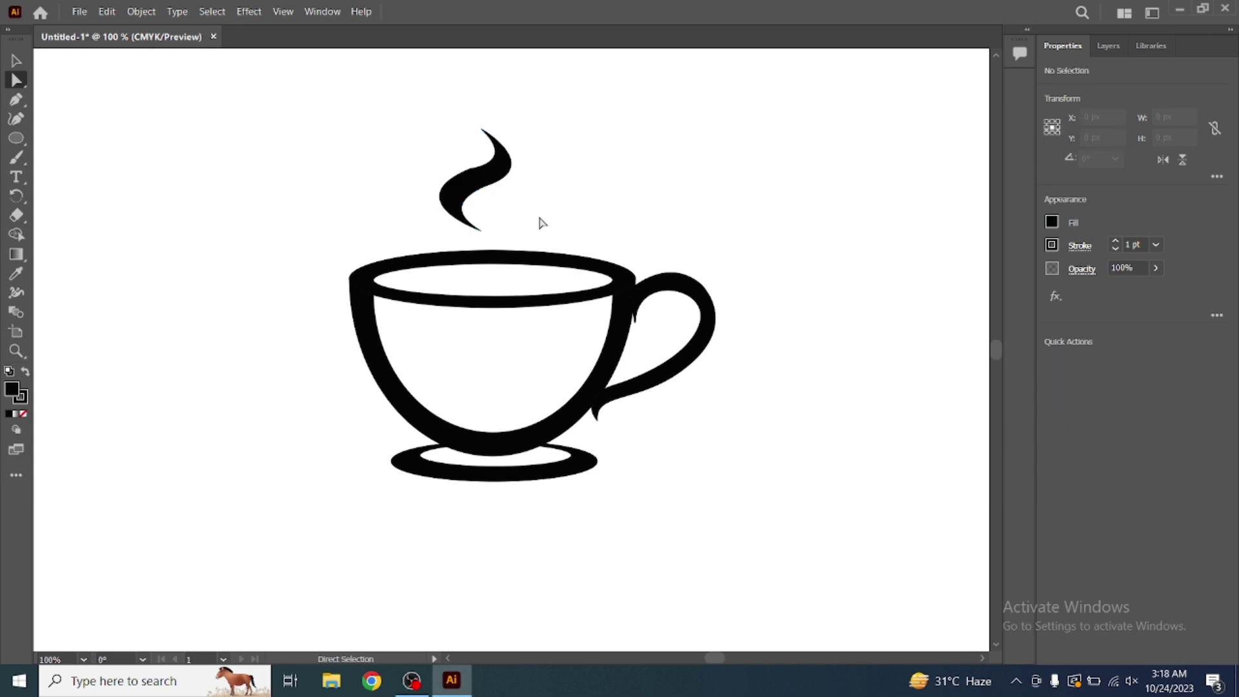
# Step: Pull out an anchor handle to deepen the wisp's S-curve, then deselect
pyautogui.click(471, 186)
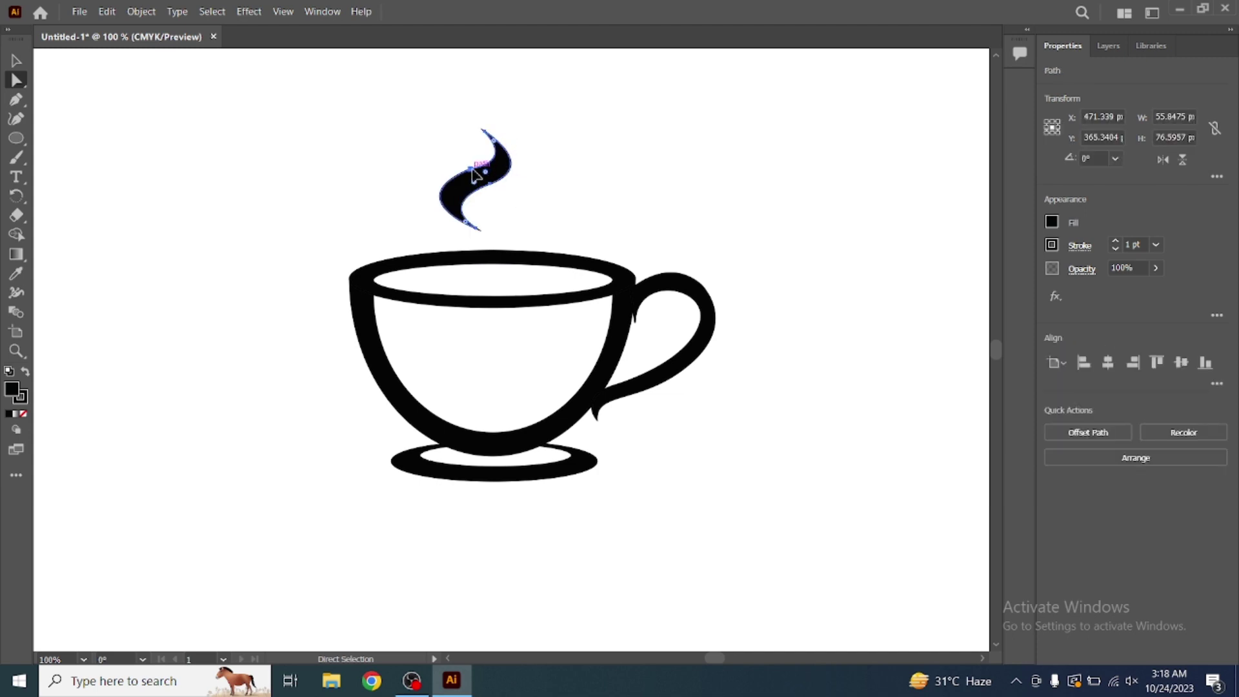
pyautogui.click(473, 174)
pyautogui.moveTo(525, 169)
pyautogui.mouseDown()
pyautogui.moveTo(540, 165)
pyautogui.moveTo(515, 155)
pyautogui.mouseUp()
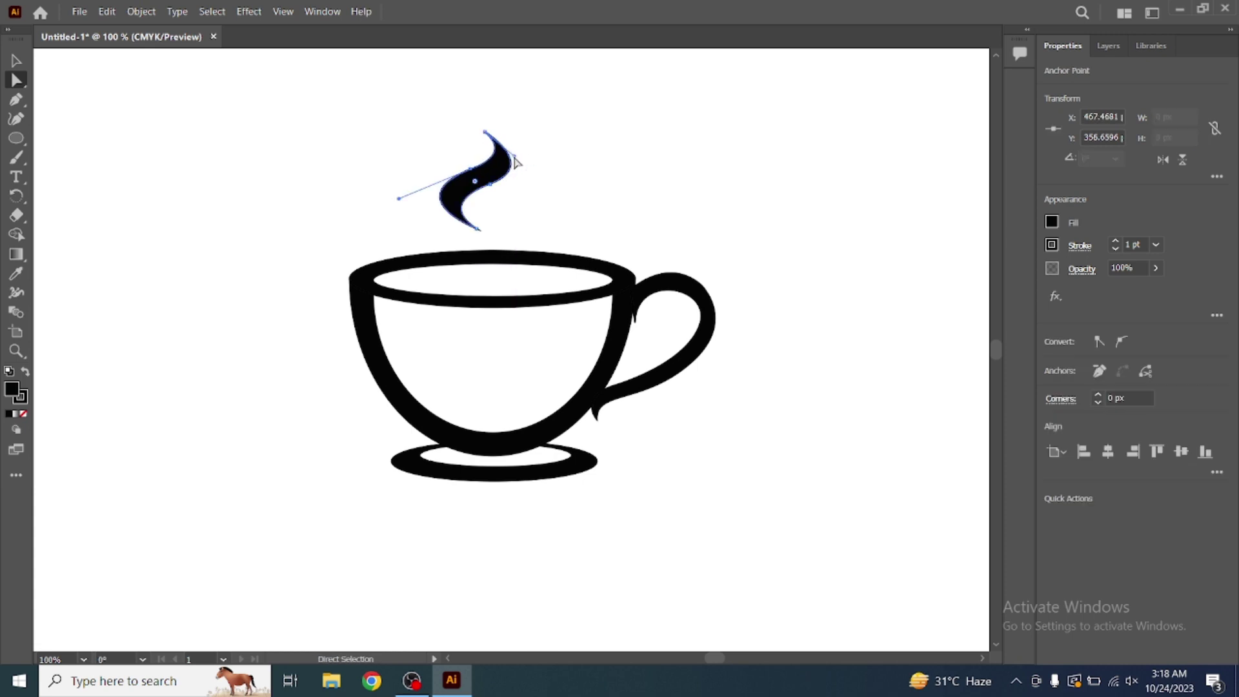
pyautogui.click(459, 242)
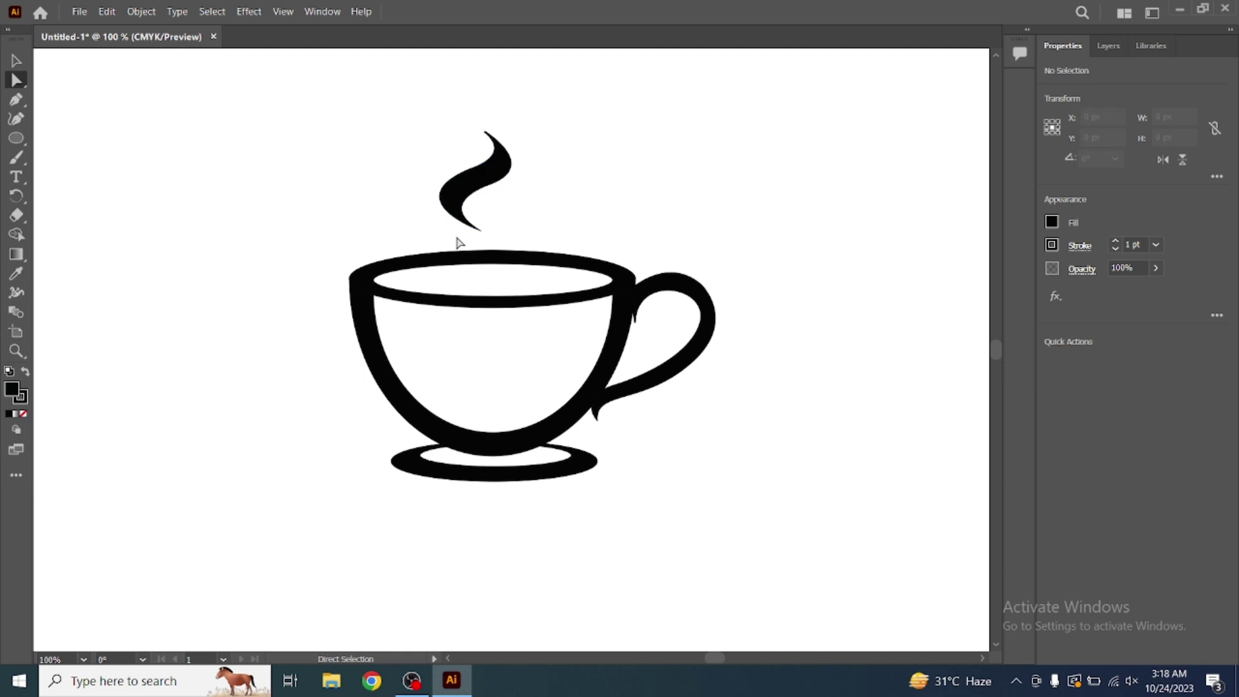
# Step: Duplicate the steam wisp, place the copy to its right, and shrink it to about 34.7 × 54.8 pt
pyautogui.moveTo(456, 199); pyautogui.dragTo(453, 201)
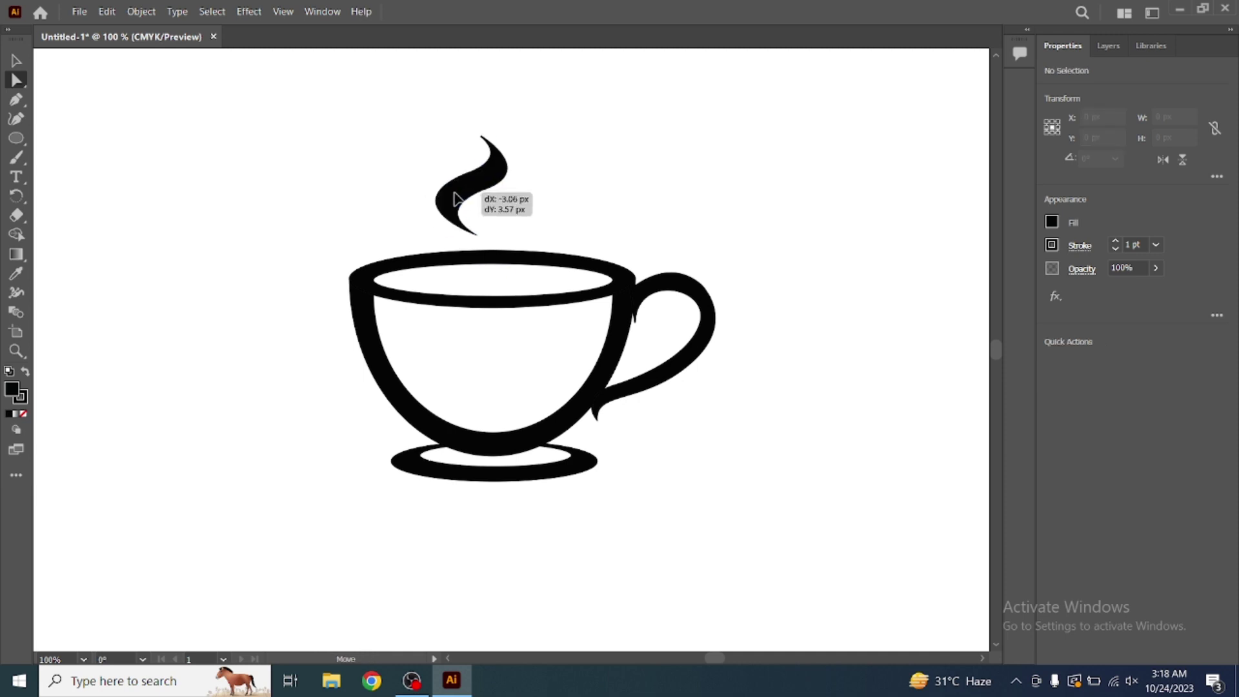
pyautogui.hotkey('ctrl', 'c')
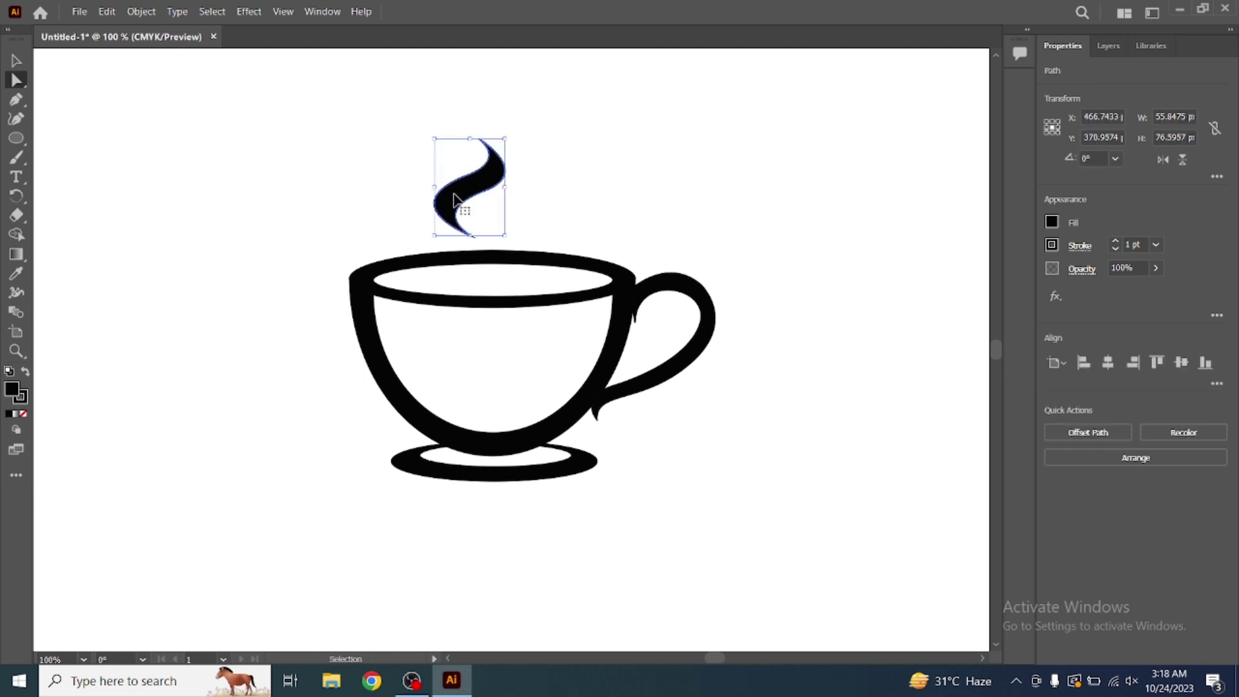
pyautogui.hotkey('ctrl', 'v')
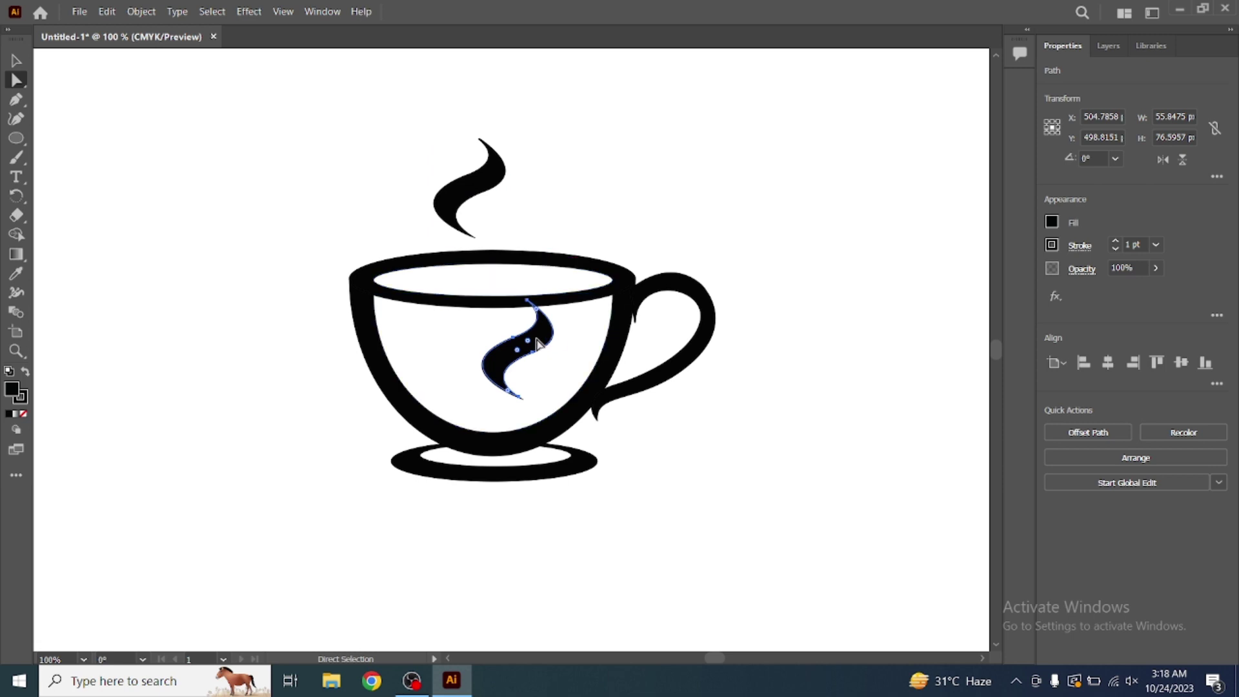
pyautogui.moveTo(538, 342); pyautogui.dragTo(550, 195)
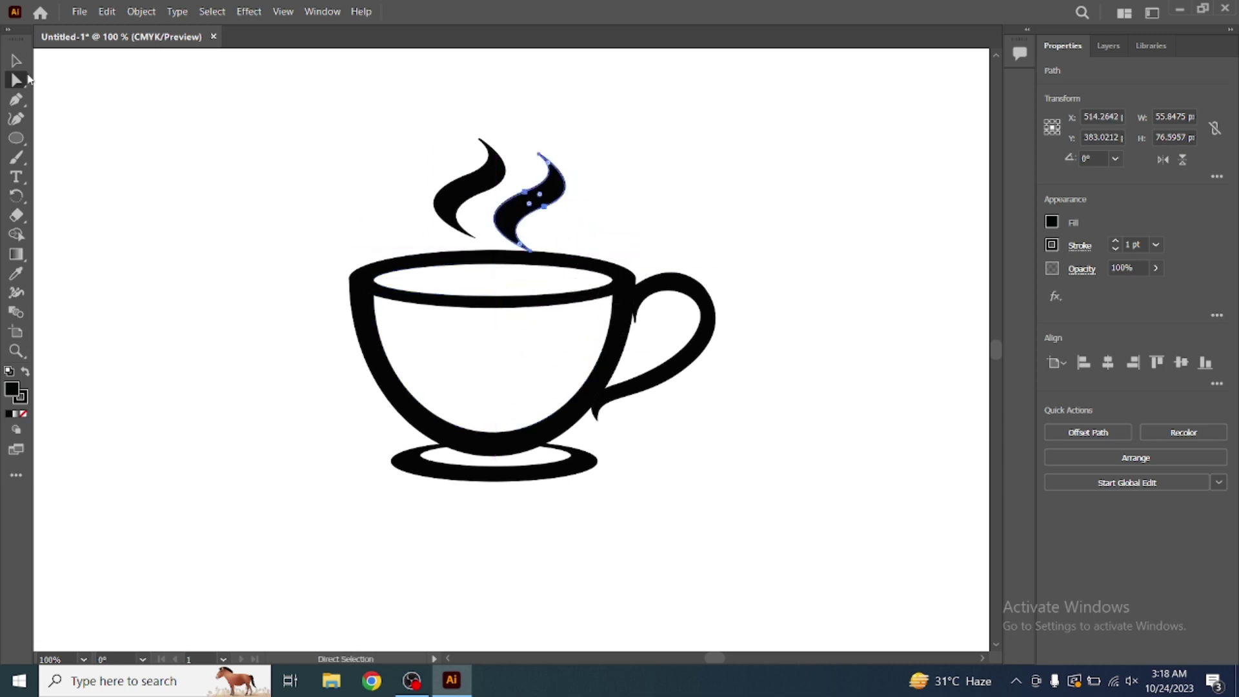
pyautogui.click(16, 61)
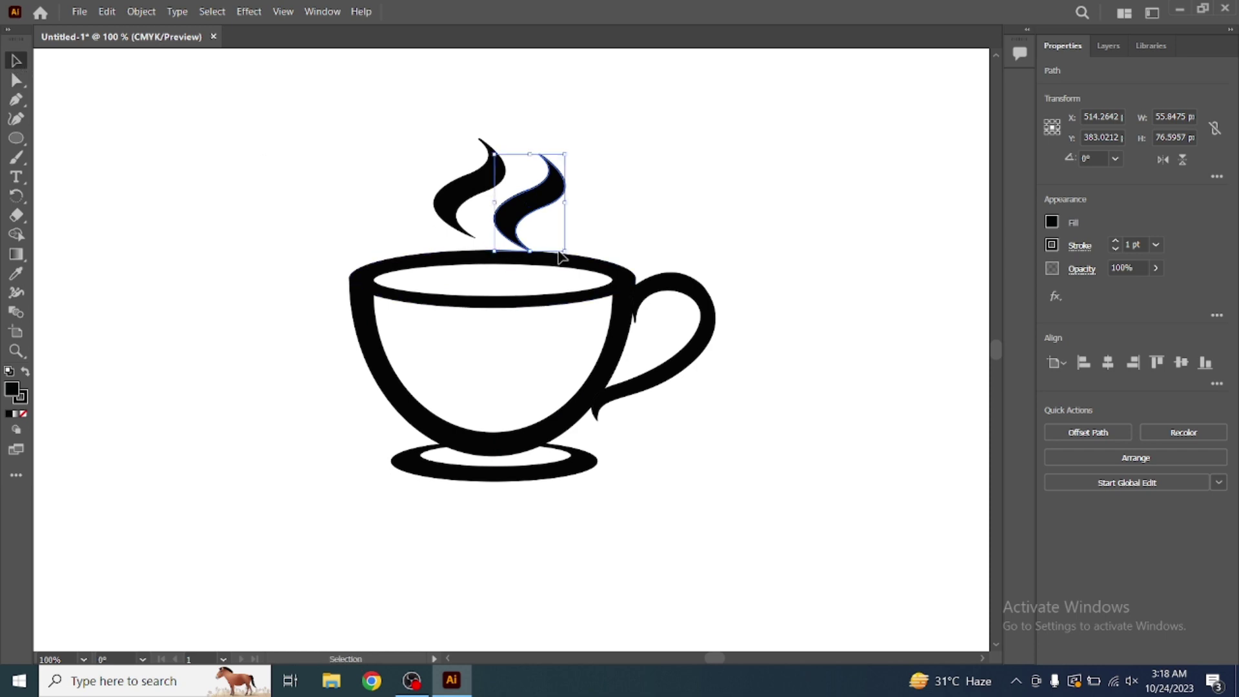
pyautogui.moveTo(564, 252); pyautogui.dragTo(539, 224)
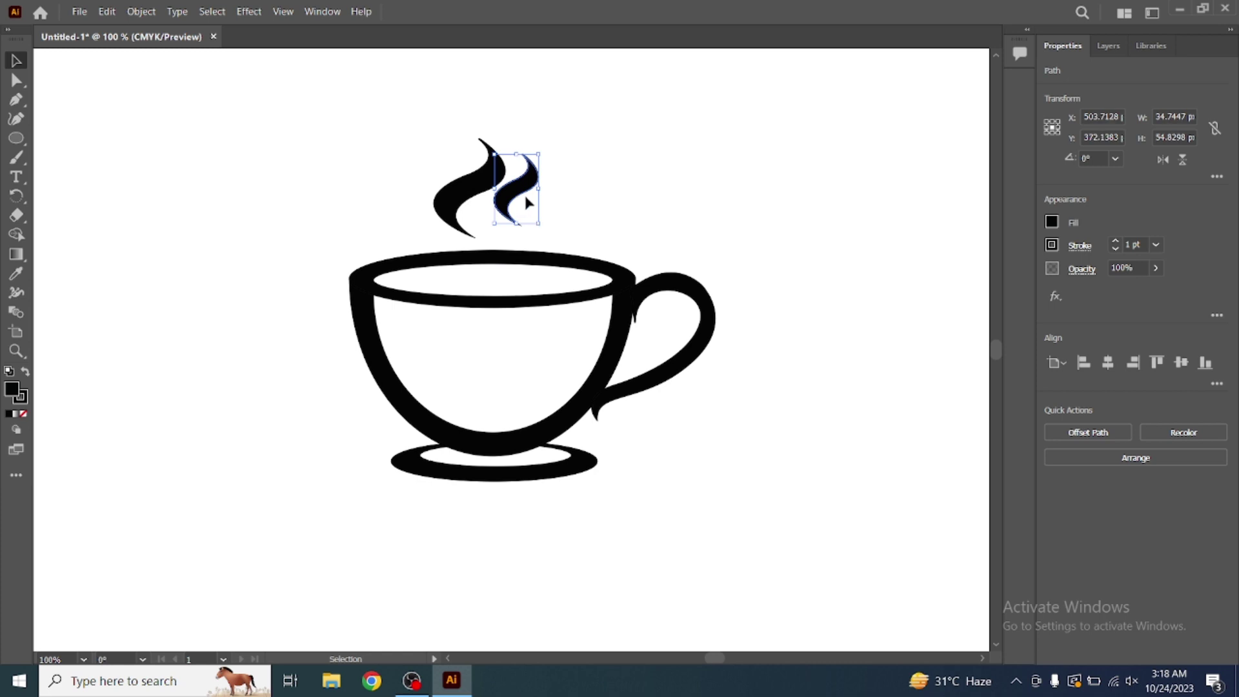
pyautogui.click(544, 228)
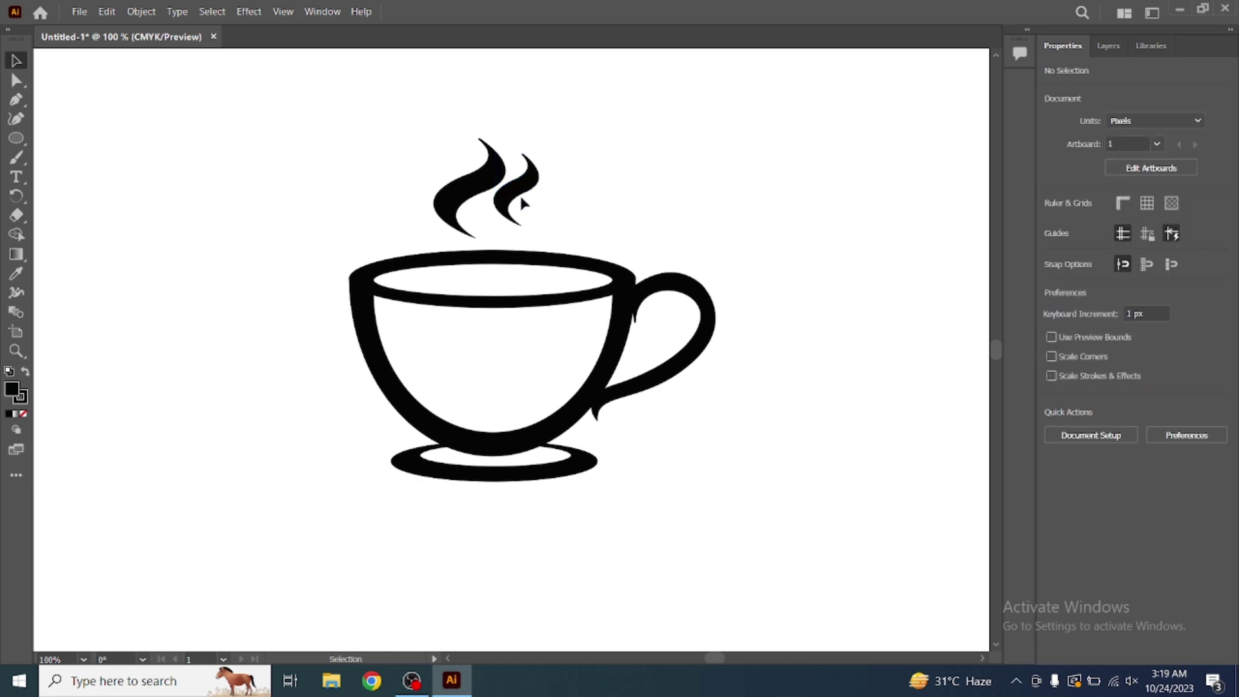
# Step: Move the smaller steam wisp down and tuck it beside the first
pyautogui.moveTo(521, 198); pyautogui.dragTo(524, 229)
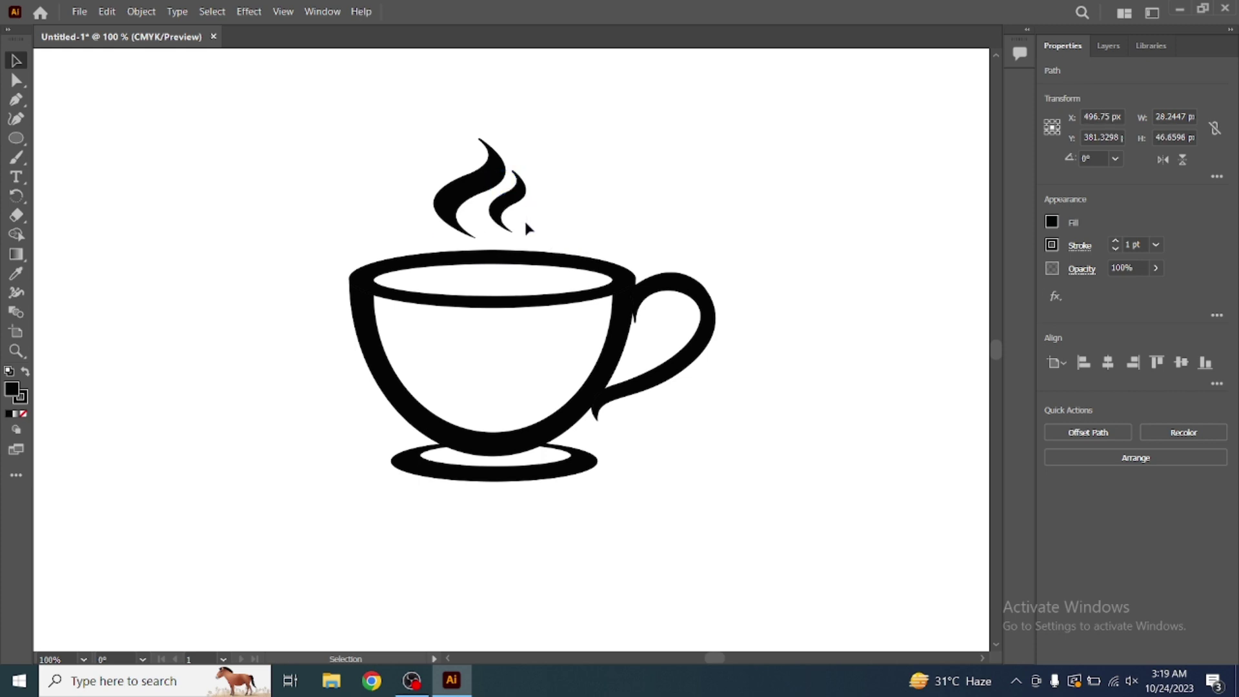
pyautogui.click(528, 227)
pyautogui.click(513, 215)
pyautogui.moveTo(513, 215); pyautogui.dragTo(520, 220)
# Step: Nudge the larger left wisp right and up with arrow keys, then deselect
pyautogui.click(468, 198)
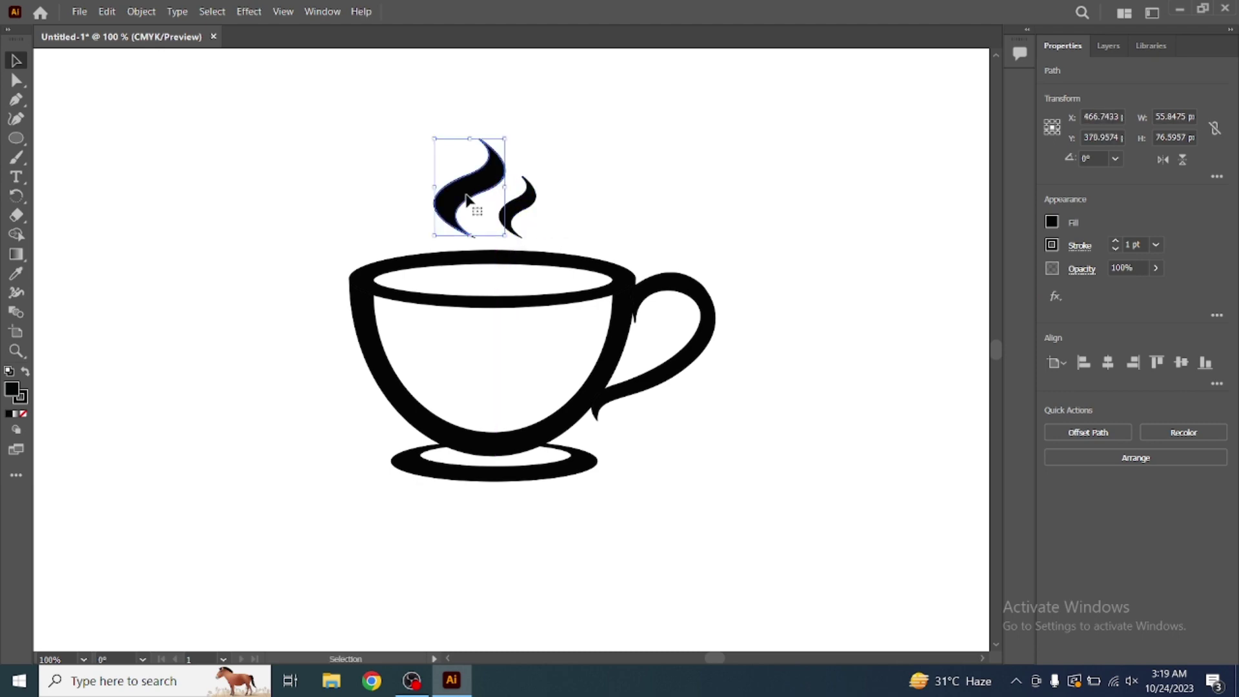
pyautogui.press('Right')
pyautogui.press('Right')
pyautogui.press('Right')
pyautogui.press('Right')
pyautogui.press('Right')
pyautogui.press('Up')
pyautogui.press('Up')
pyautogui.press('Up')
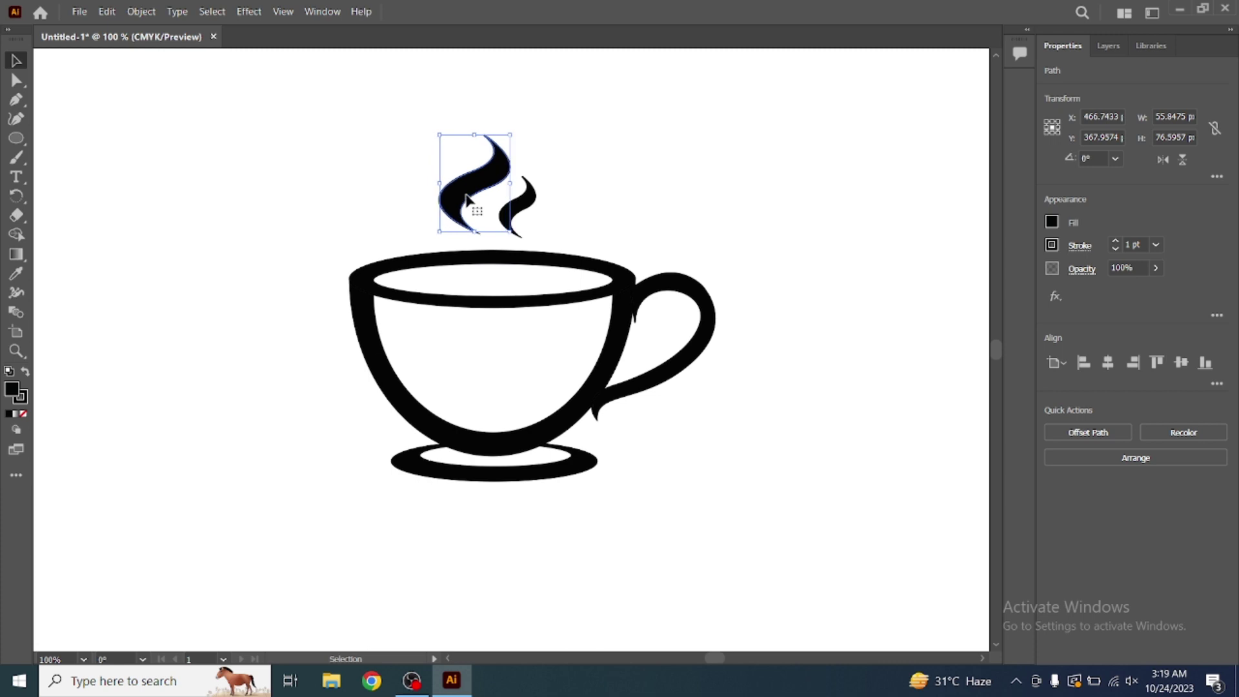
pyautogui.press('Up')
pyautogui.press('Up')
pyautogui.press('Up')
pyautogui.press('Down')
pyautogui.press('Down')
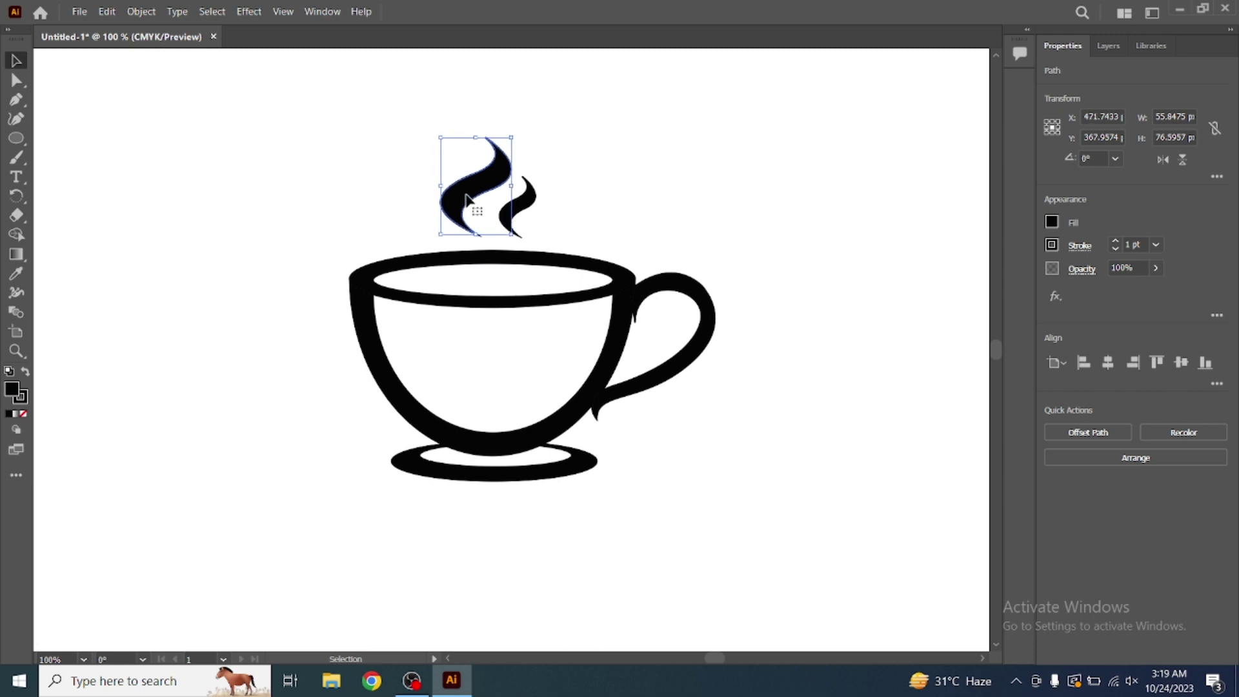
pyautogui.click(911, 392)
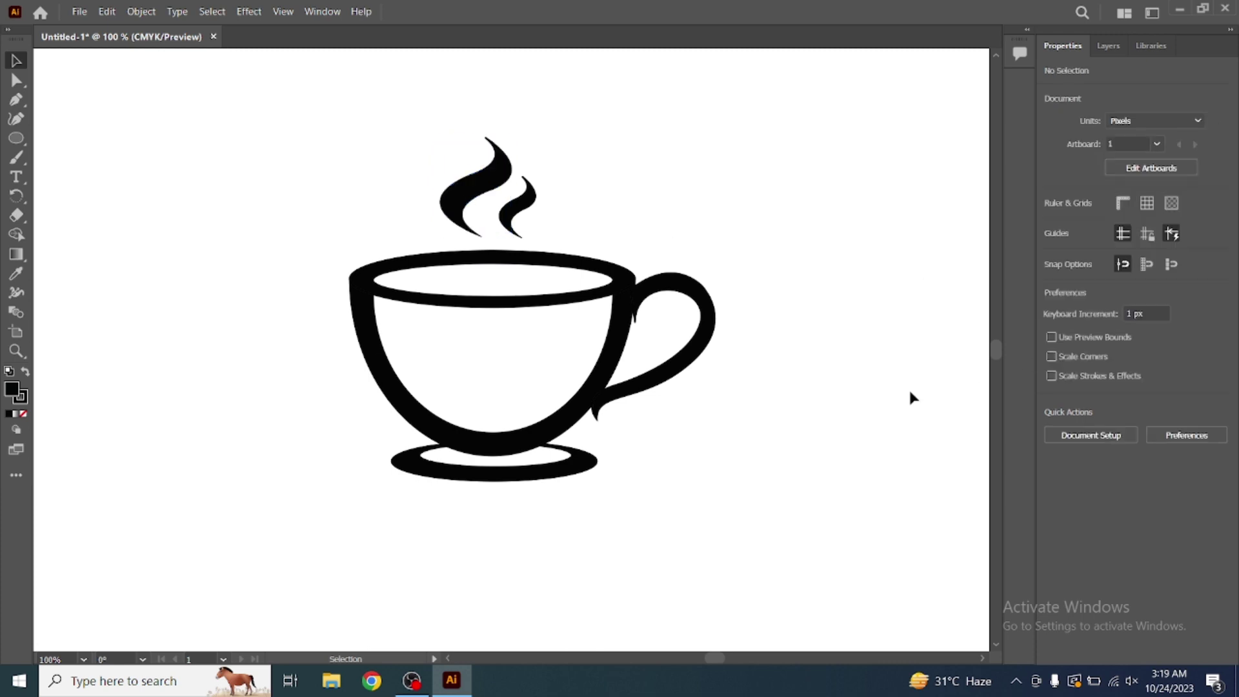